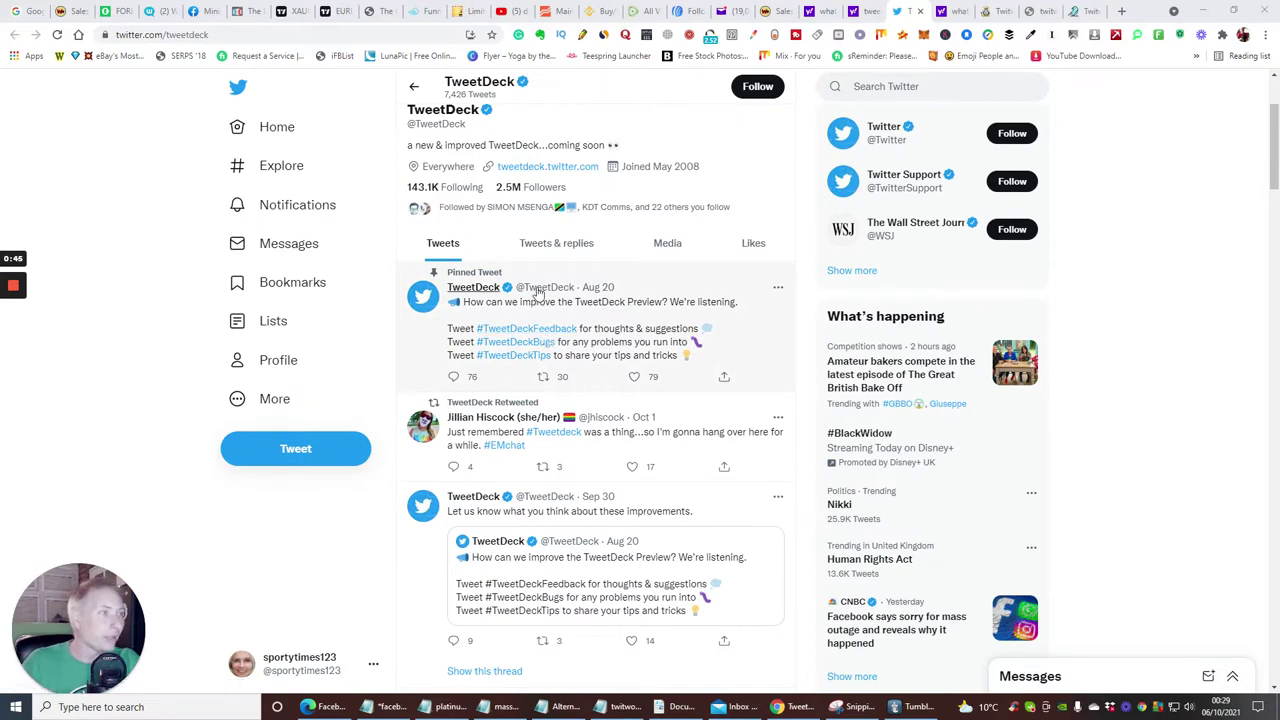
Look over the TweetDeck profile details and its recent tweets.
scroll(537, 293, "up", 3)
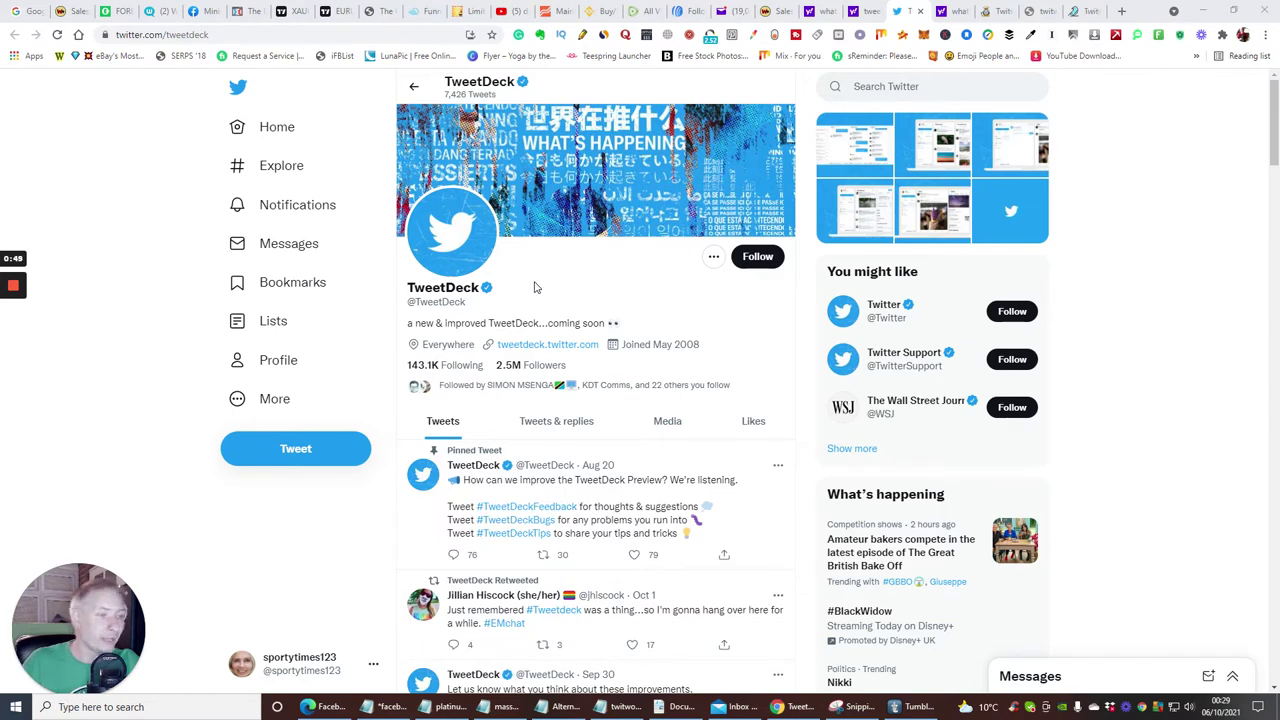
scroll(272, 405, "down", 4)
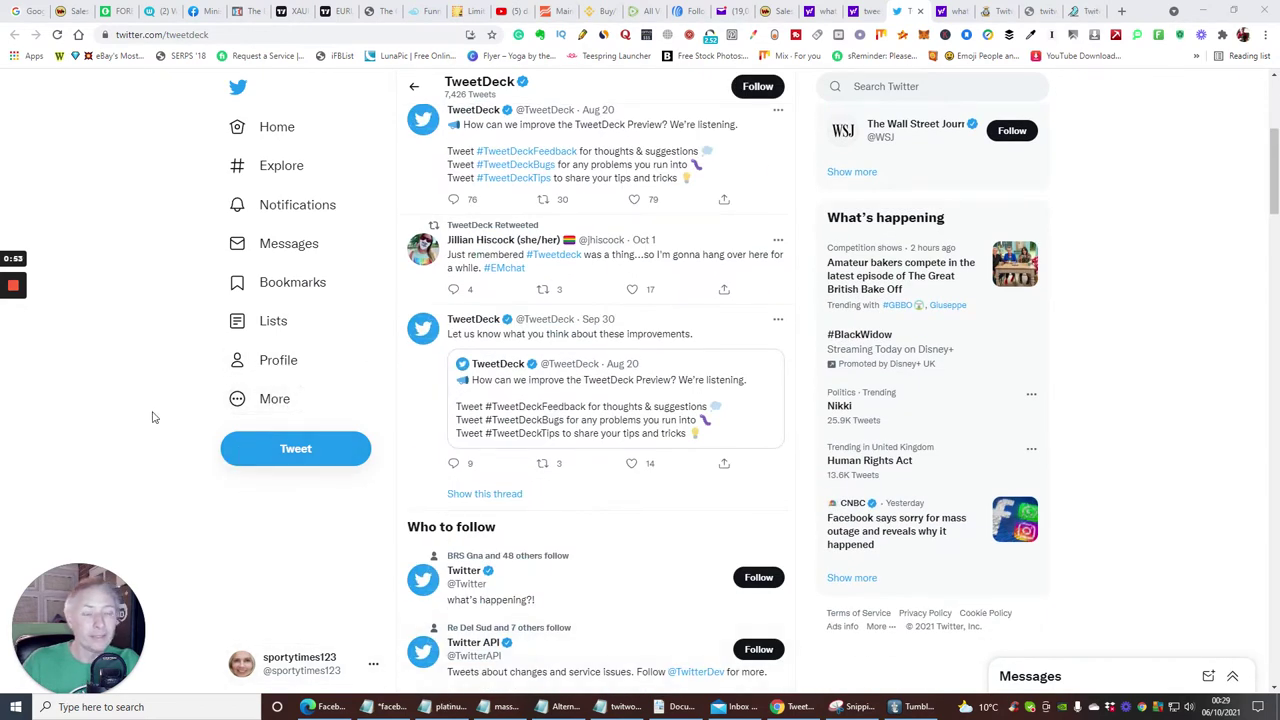
scroll(157, 424, "up", 3)
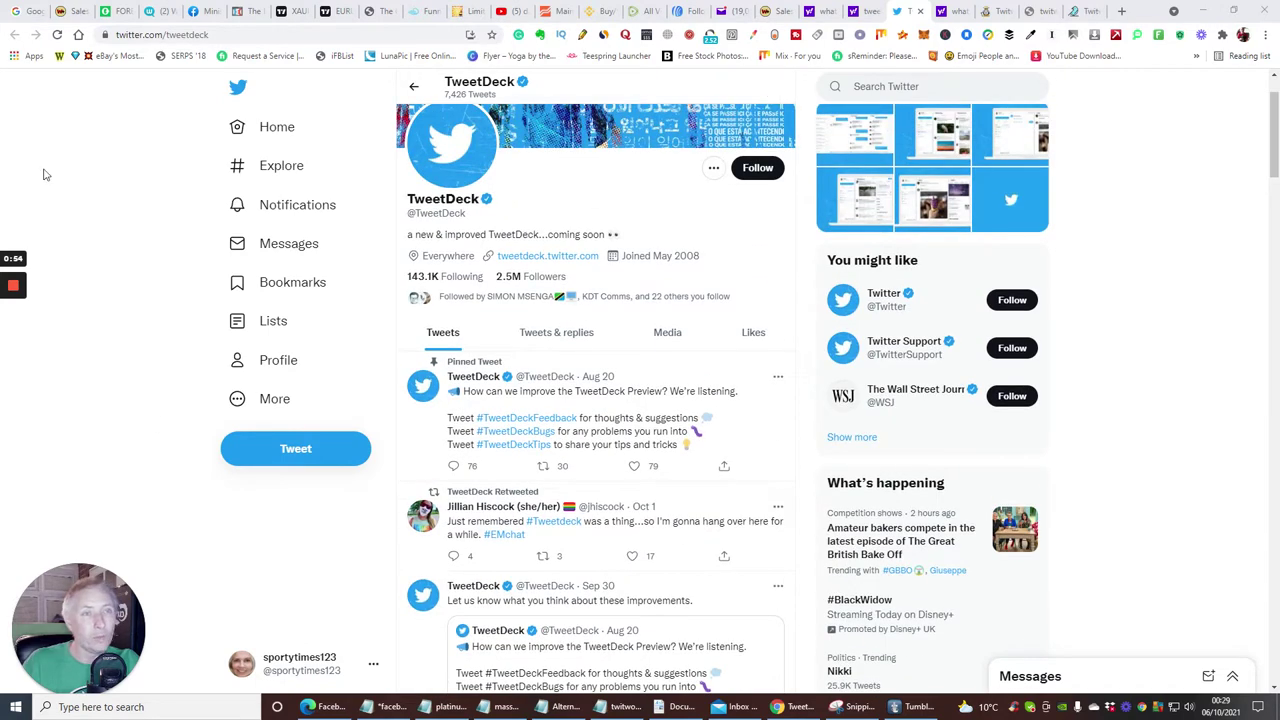
Open the Twitter home timeline and browse the tweets in the feed.
left_click(272, 131)
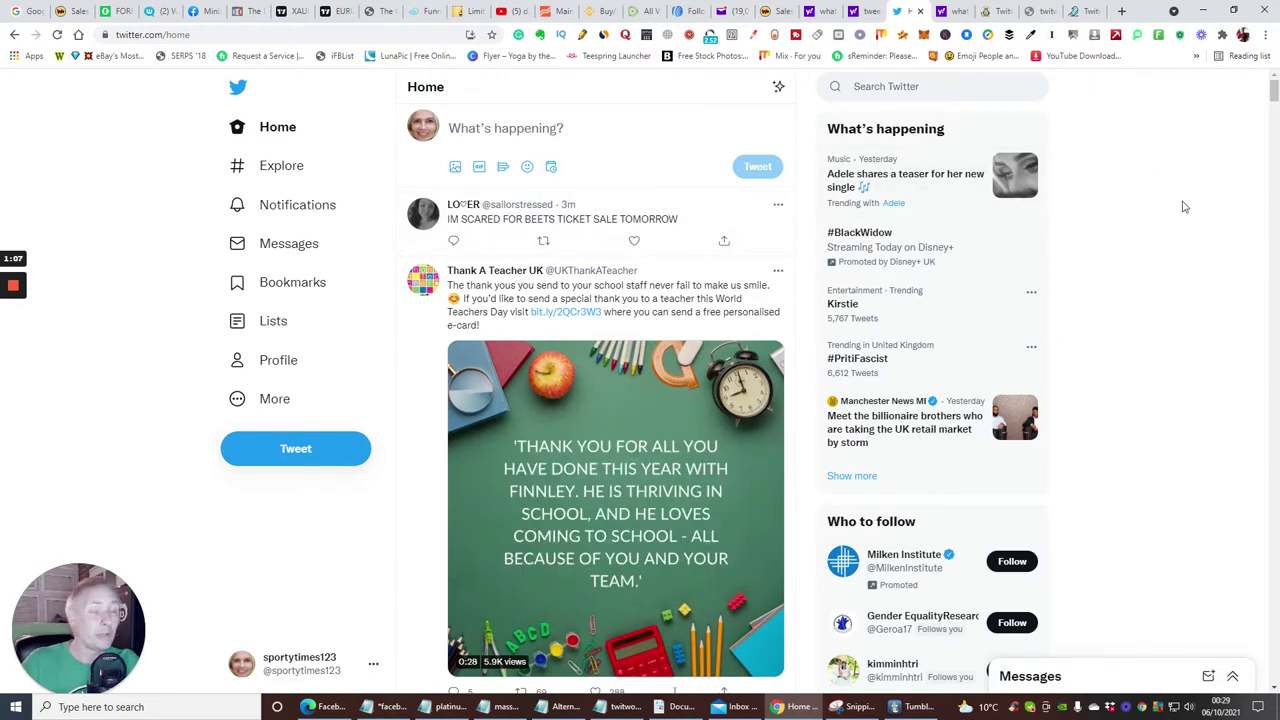
scroll(1223, 189, "down", 7)
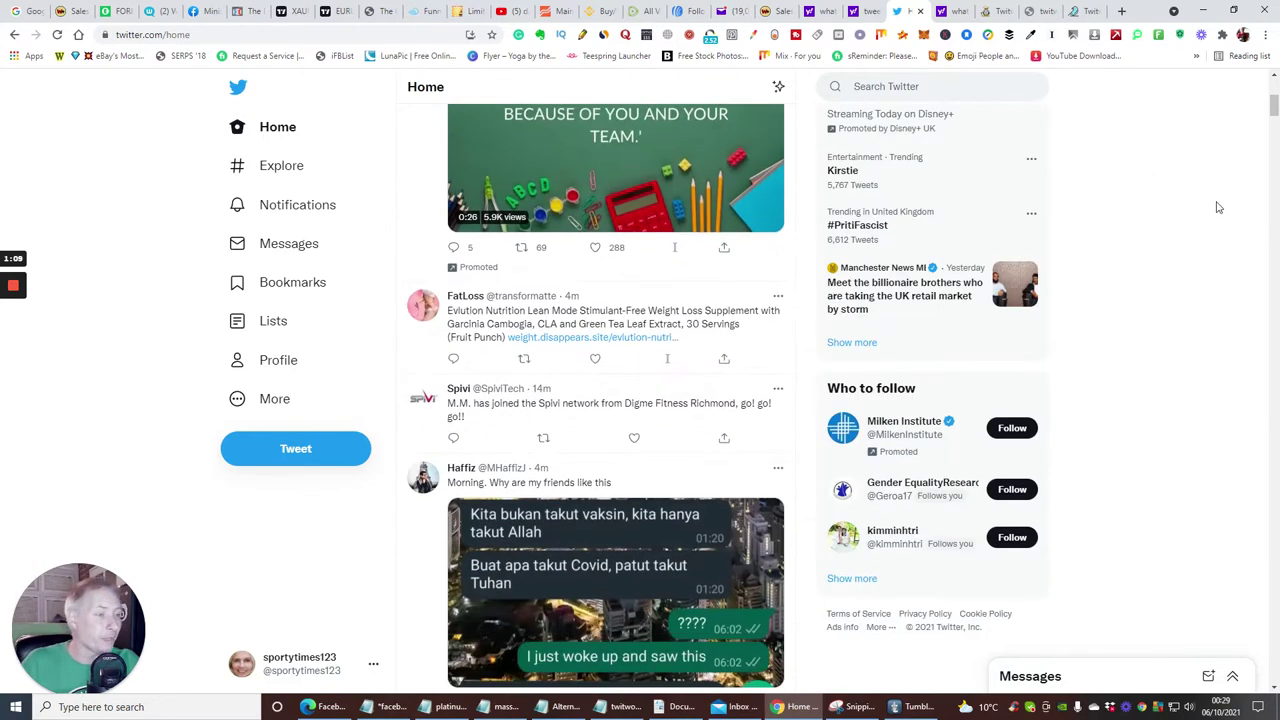
scroll(1218, 207, "down", 12)
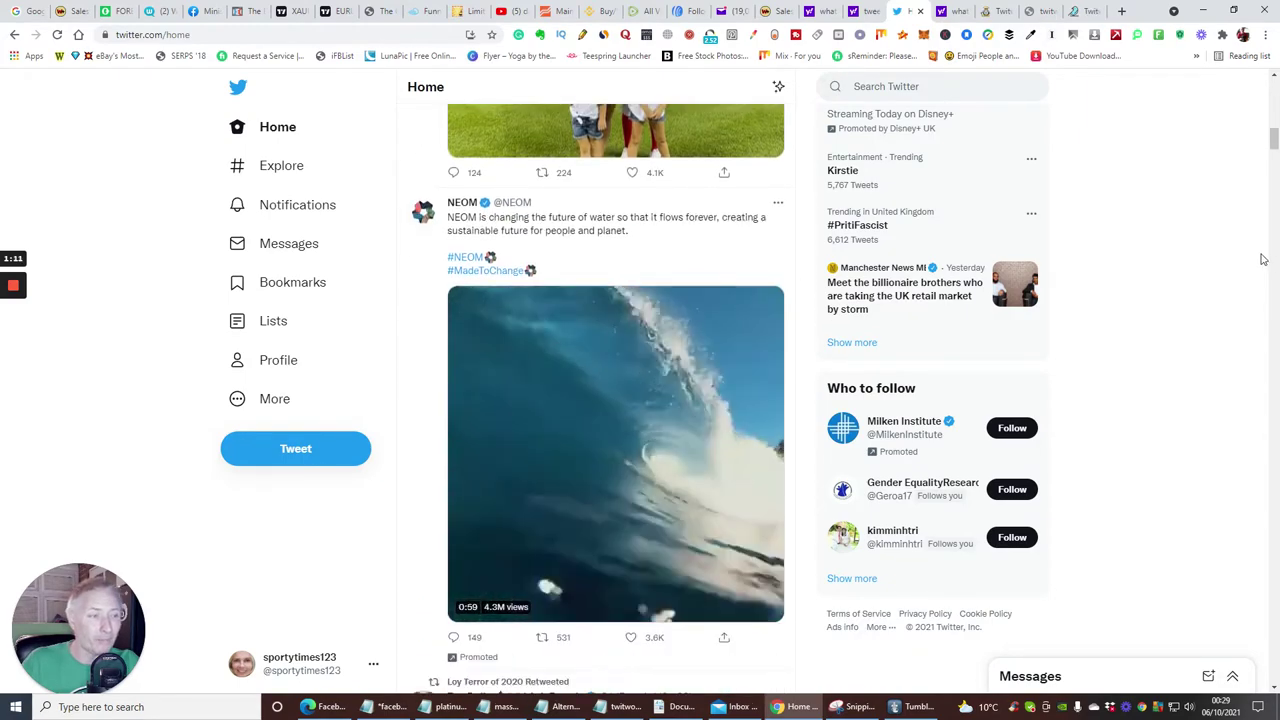
scroll(1262, 288, "up", 15)
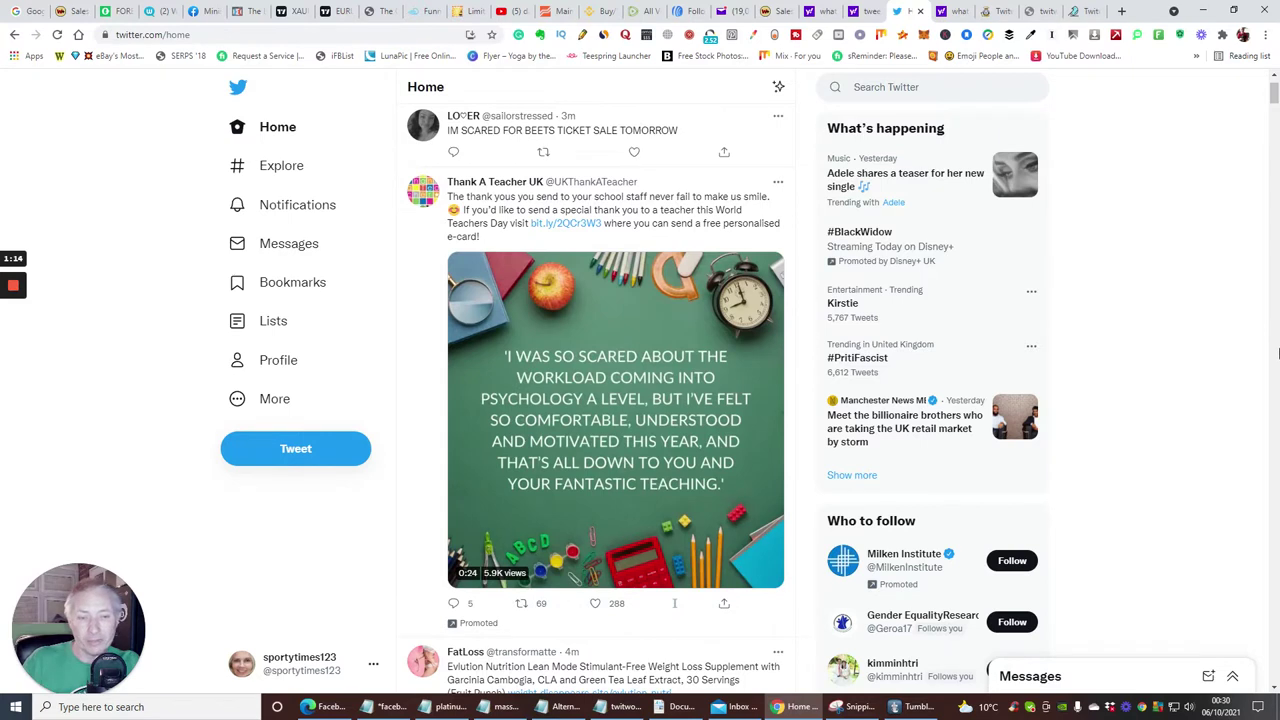
scroll(1278, 352, "up", 1)
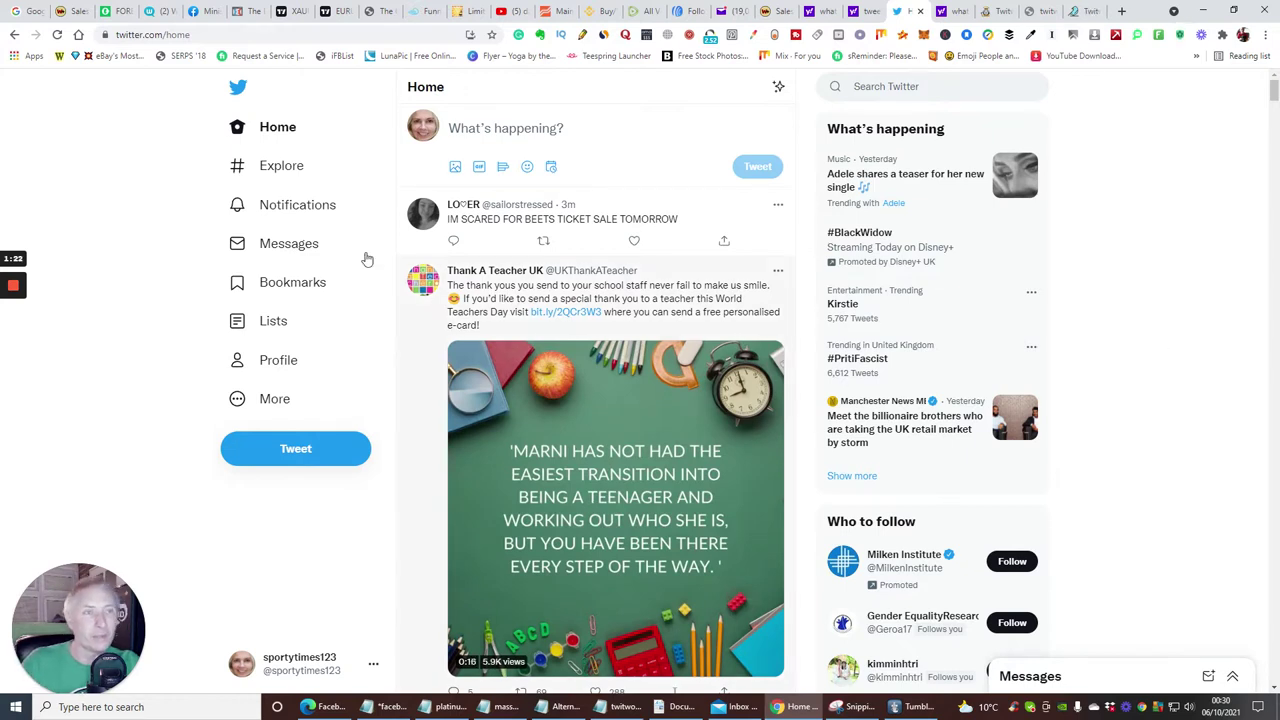
Go to Twitter's Explore page and search for "lead generation".
left_click(272, 168)
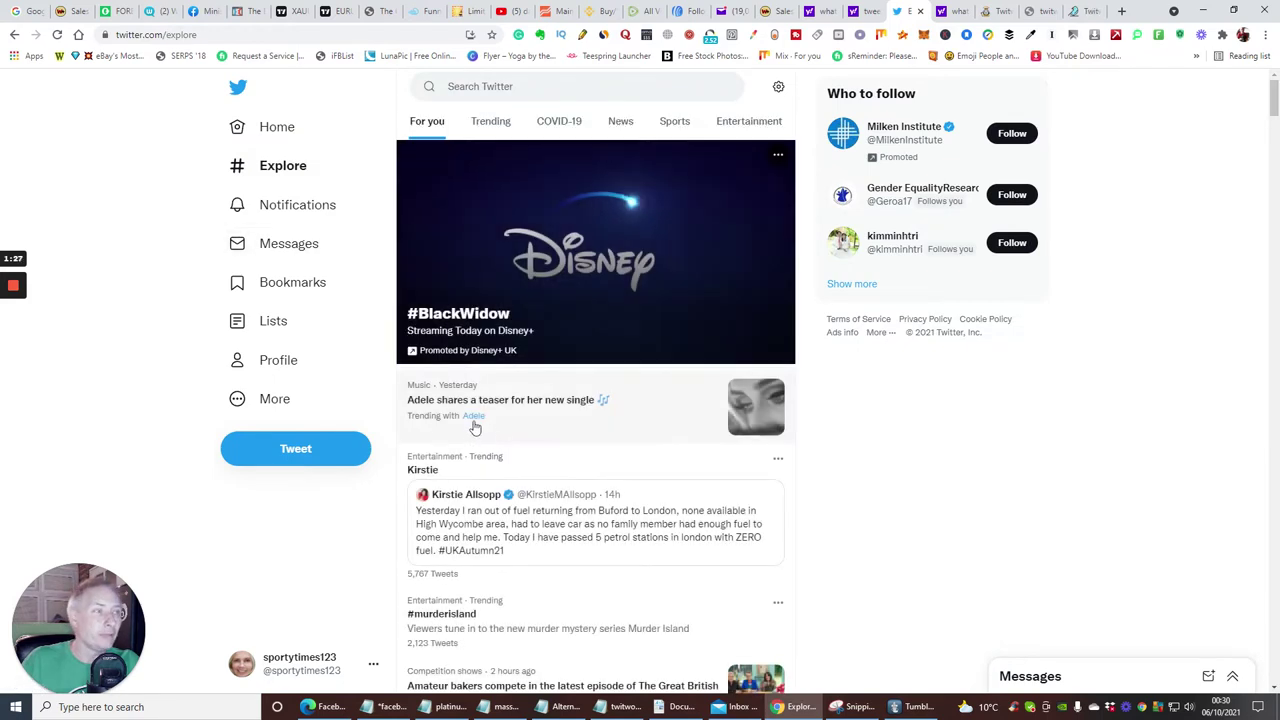
left_click(500, 86)
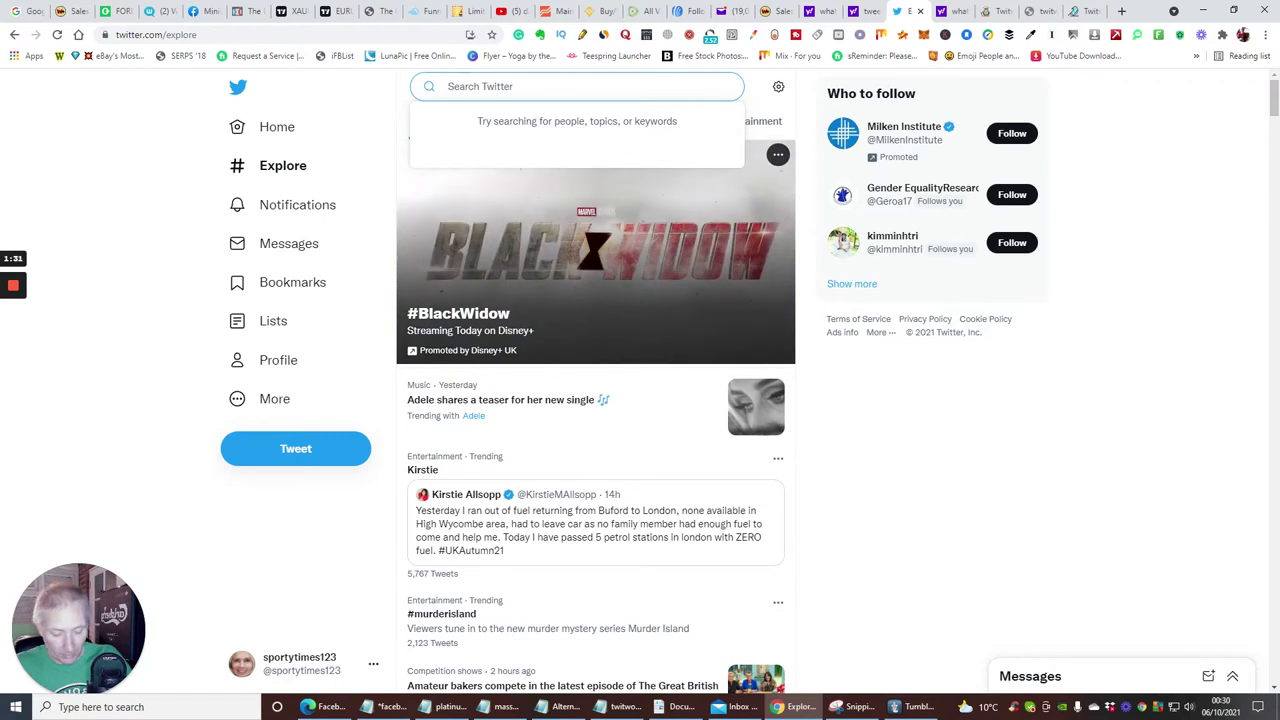
type("lead")
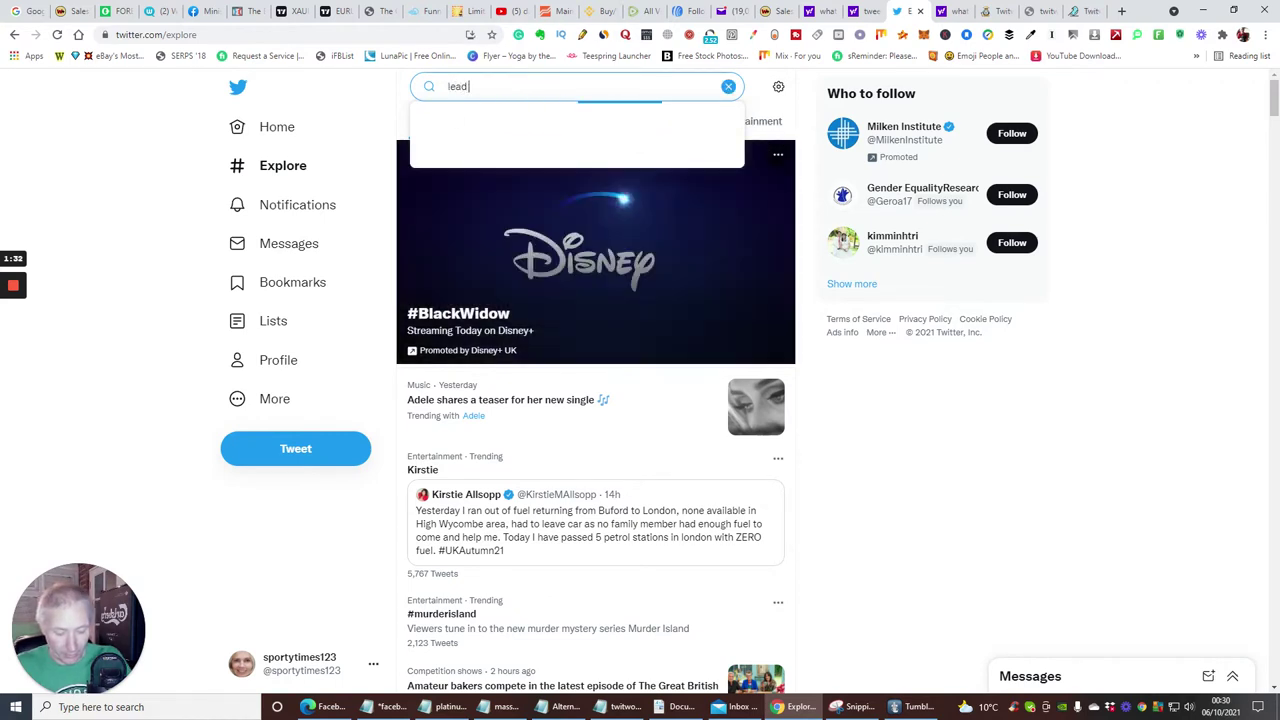
type(" generation")
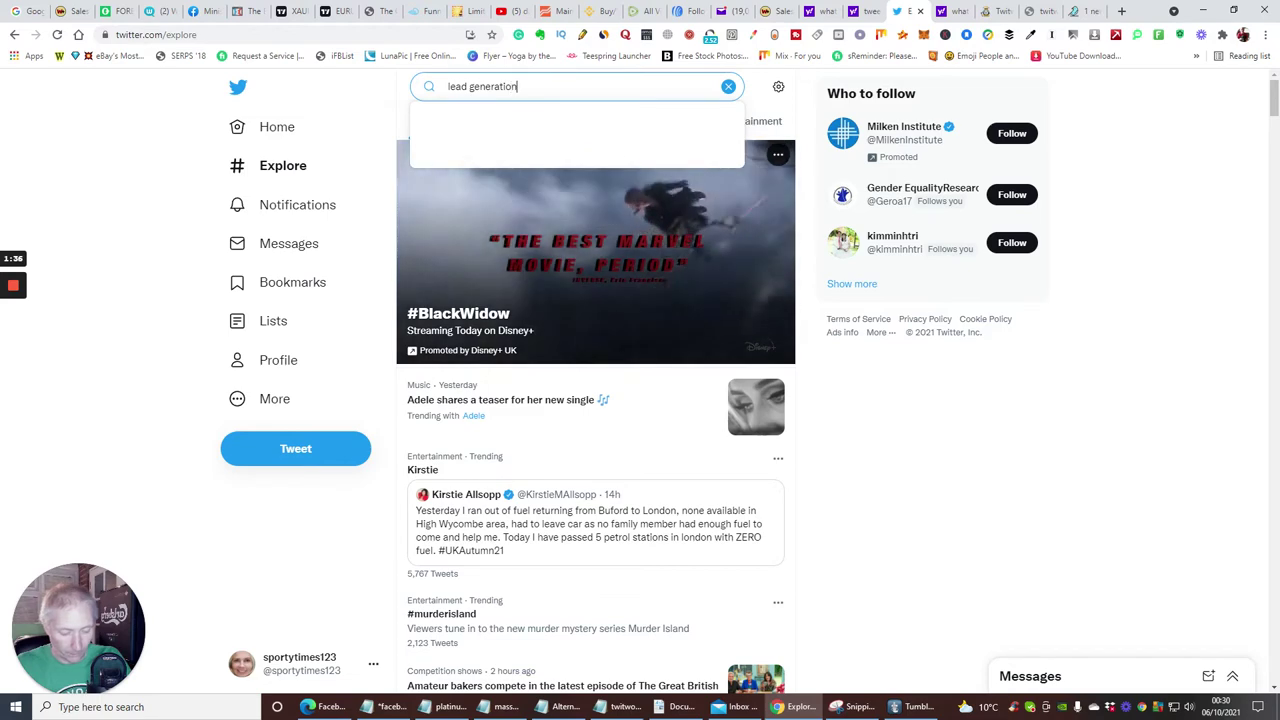
key("Return")
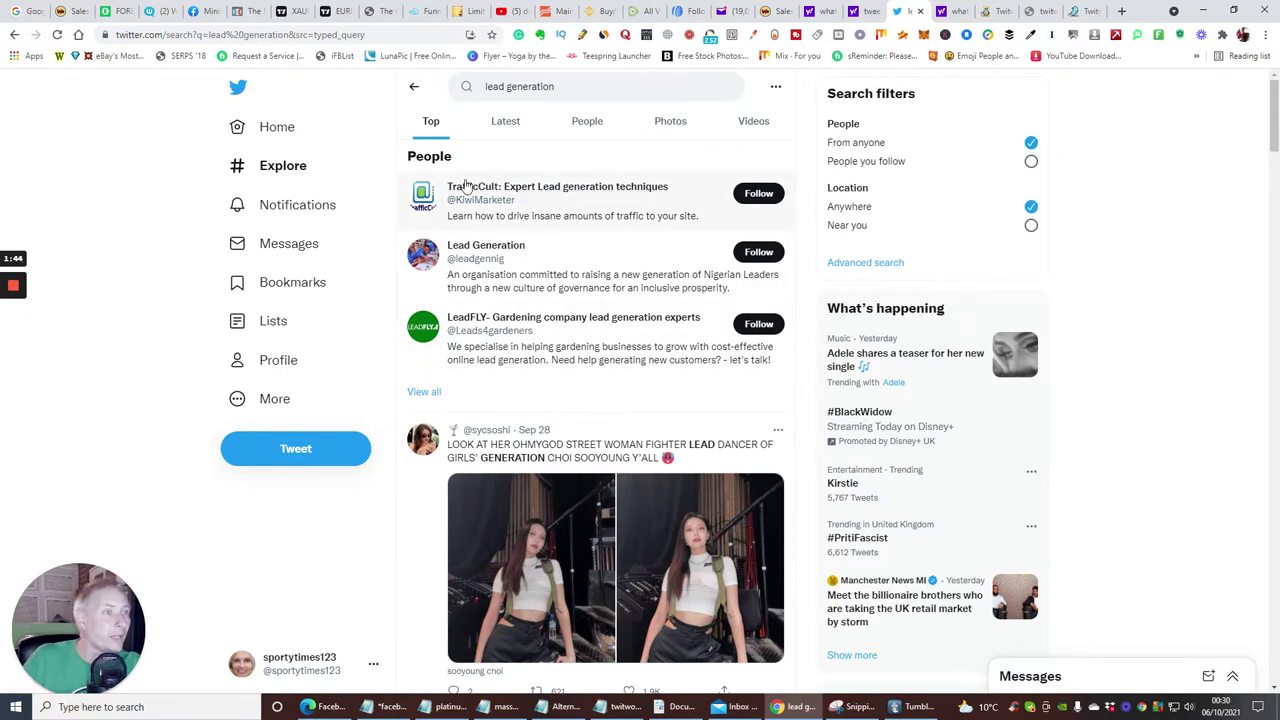
Follow the three suggested accounts TrafficCult, Lead Generation and LeadFLY in the People results.
left_click(748, 193)
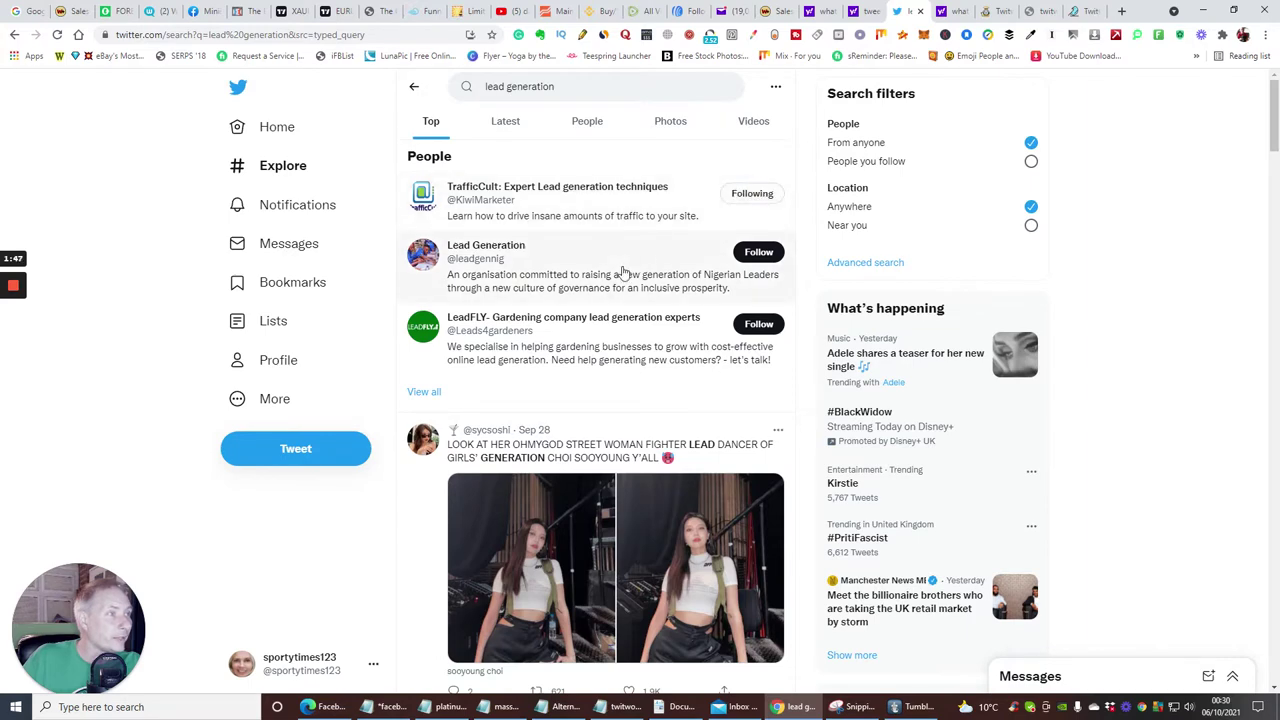
left_click(757, 252)
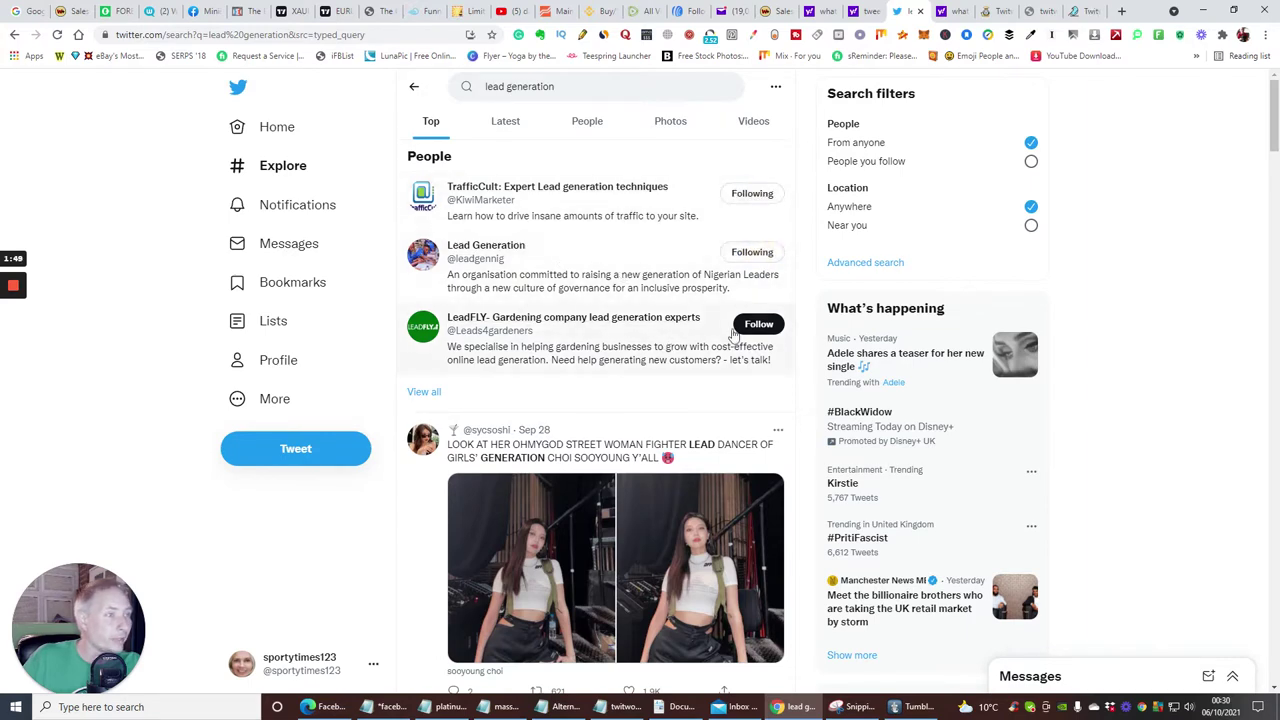
left_click(757, 323)
Browse the top tweets in the lead generation results to examine posts and accounts related to the topic.
scroll(630, 283, "down", 2)
scroll(630, 283, "down", 10)
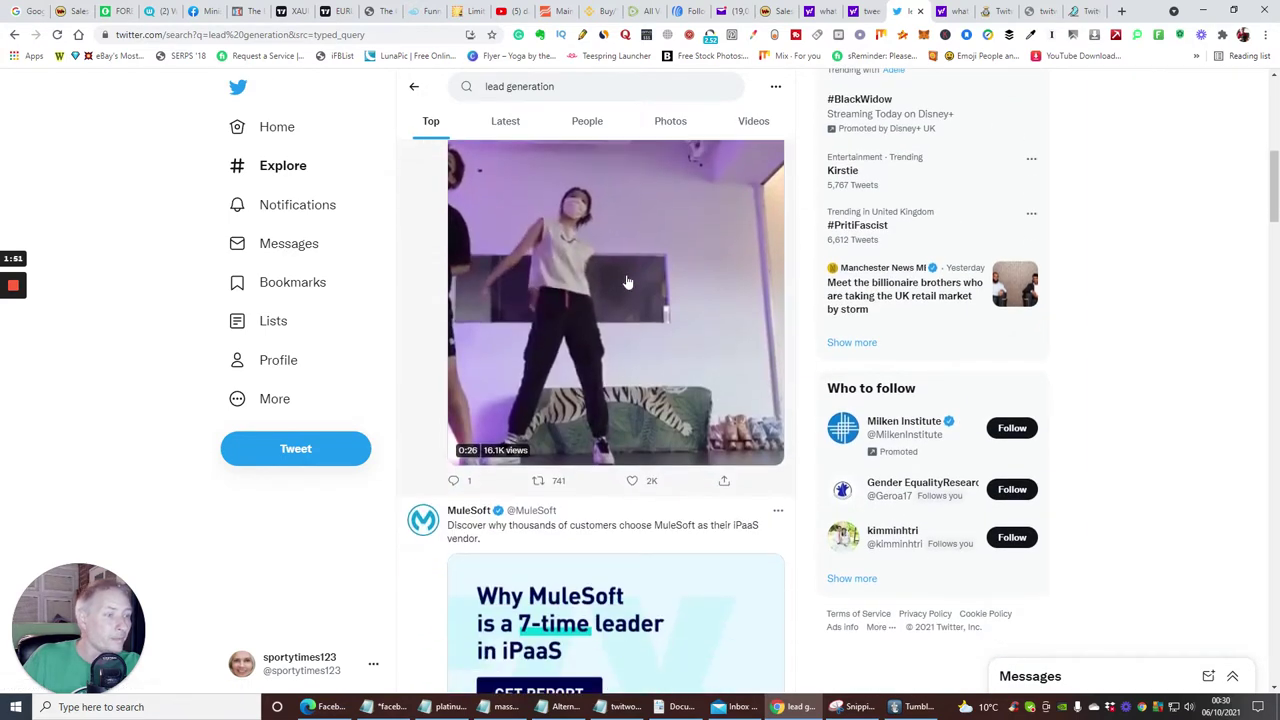
scroll(627, 287, "down", 4)
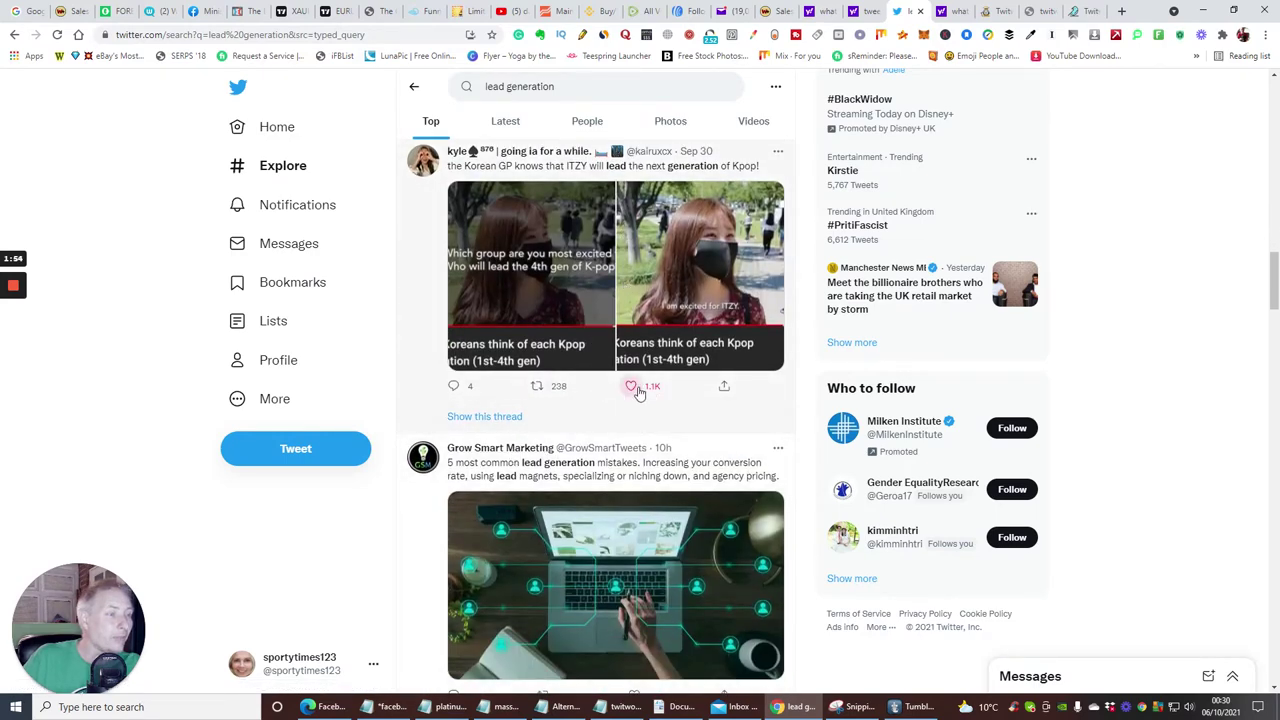
scroll(640, 392, "up", 4)
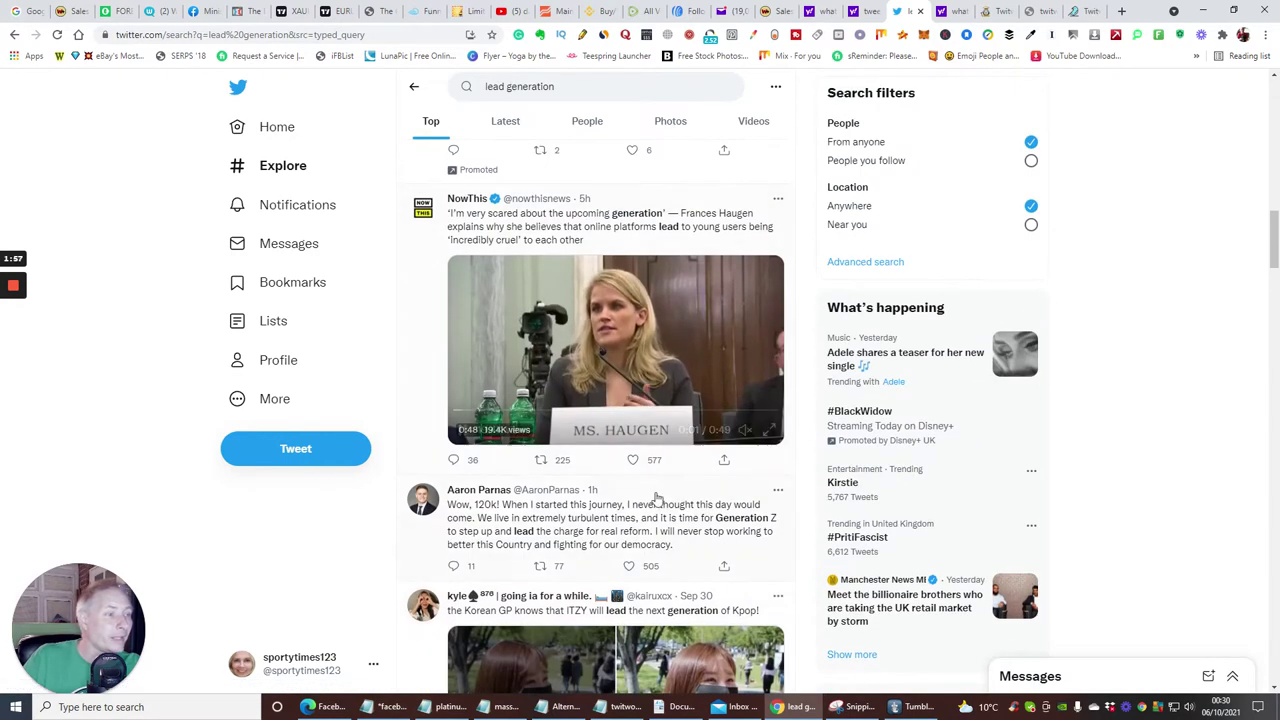
scroll(548, 308, "down", 5)
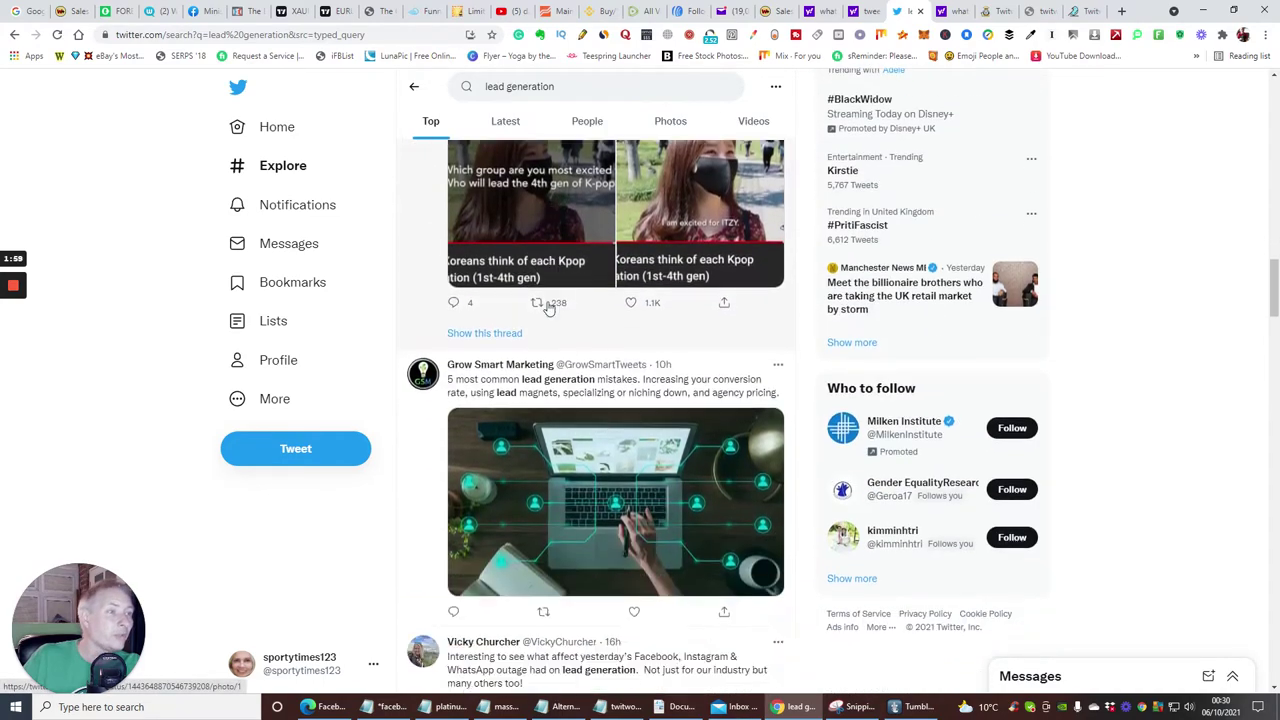
scroll(548, 308, "down", 15)
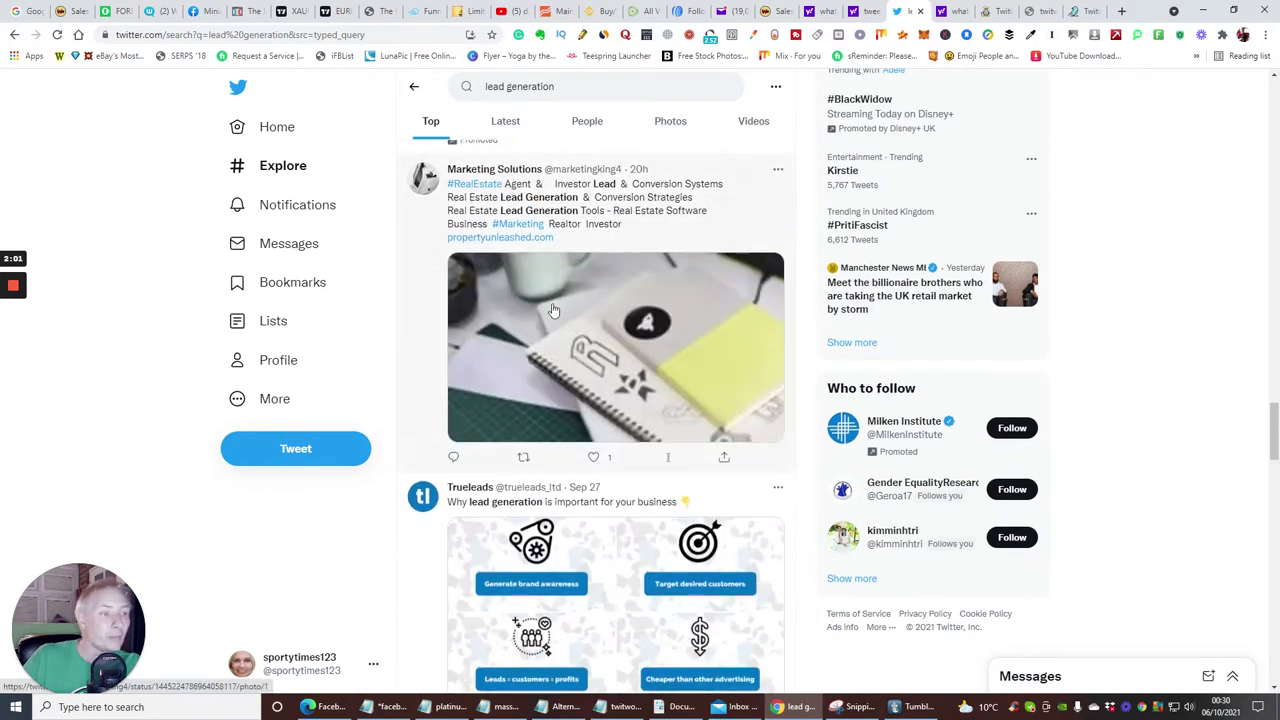
scroll(553, 310, "down", 11)
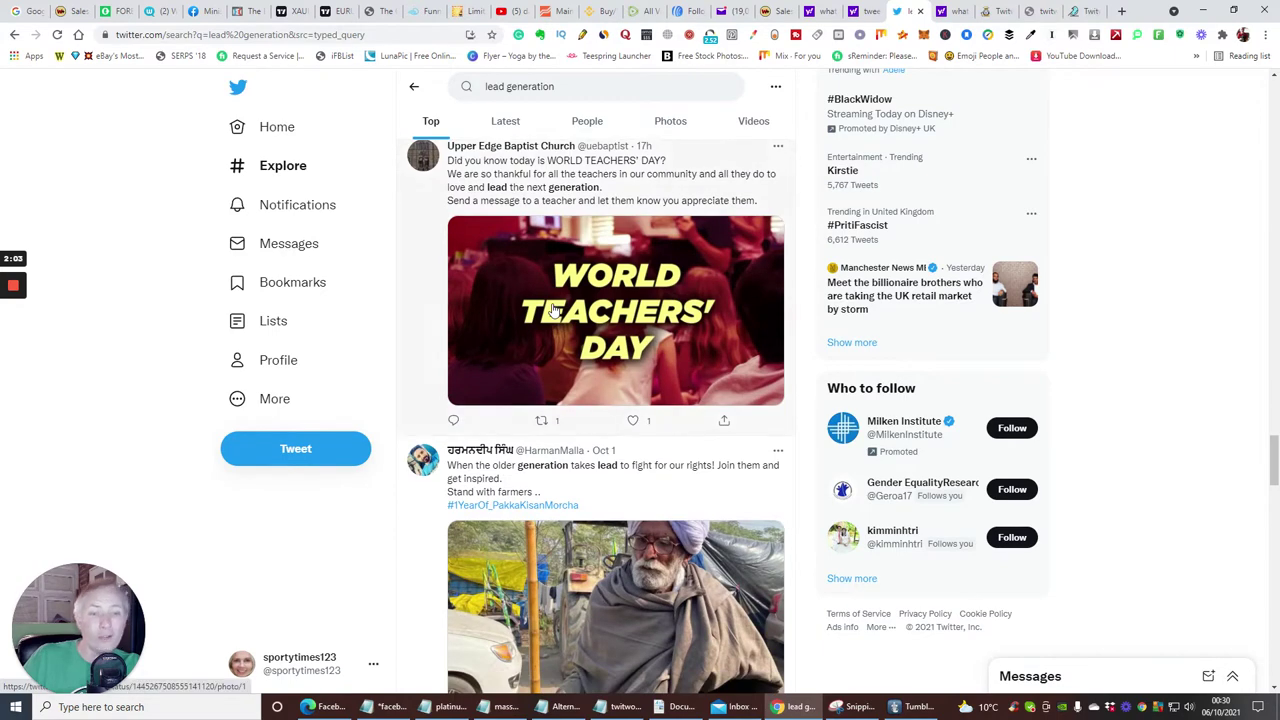
scroll(553, 310, "up", 15)
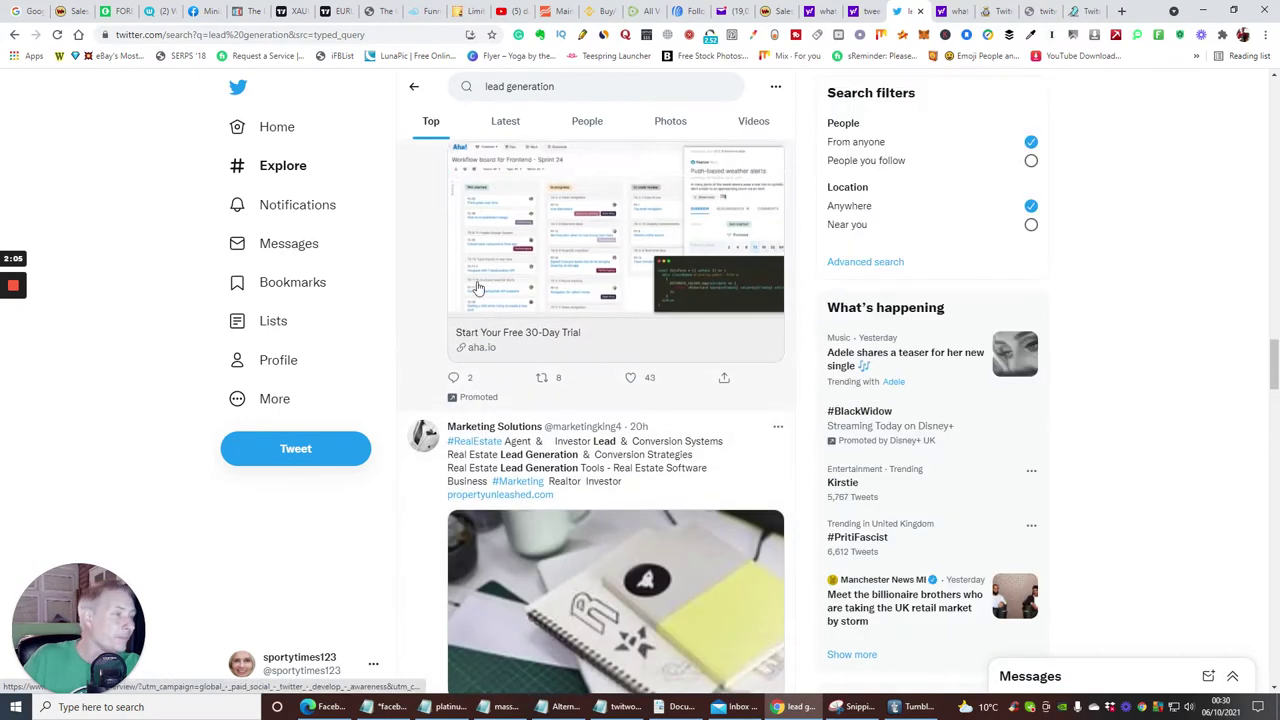
scroll(451, 249, "up", 5)
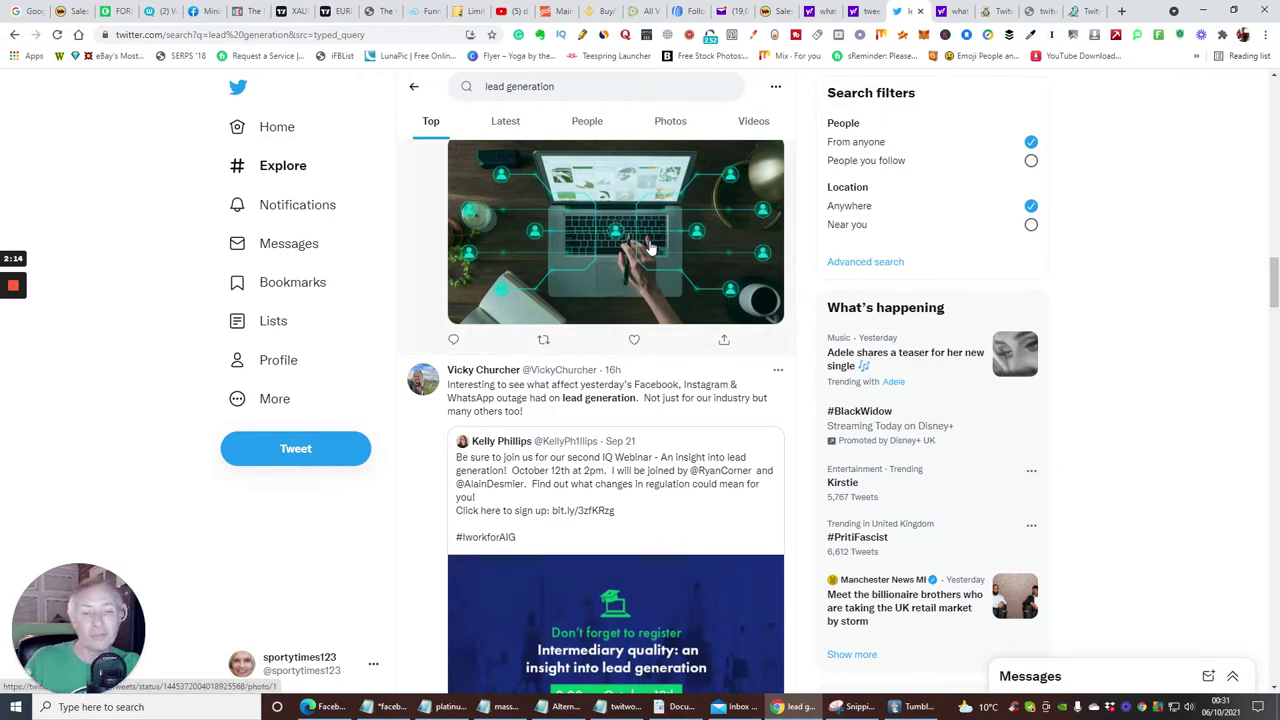
Switch to the Sensei Review page on Twitworkz 2.0 and view the article's heading and introduction.
left_click(991, 12)
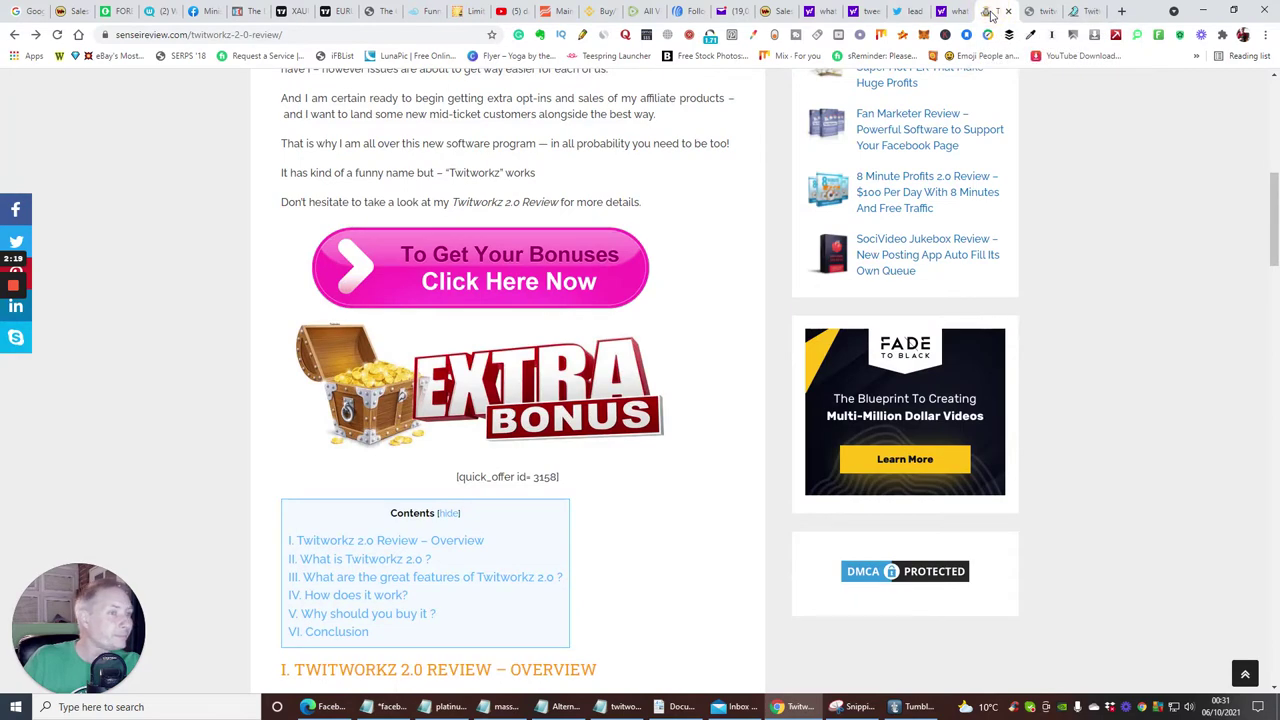
scroll(800, 244, "up", 6)
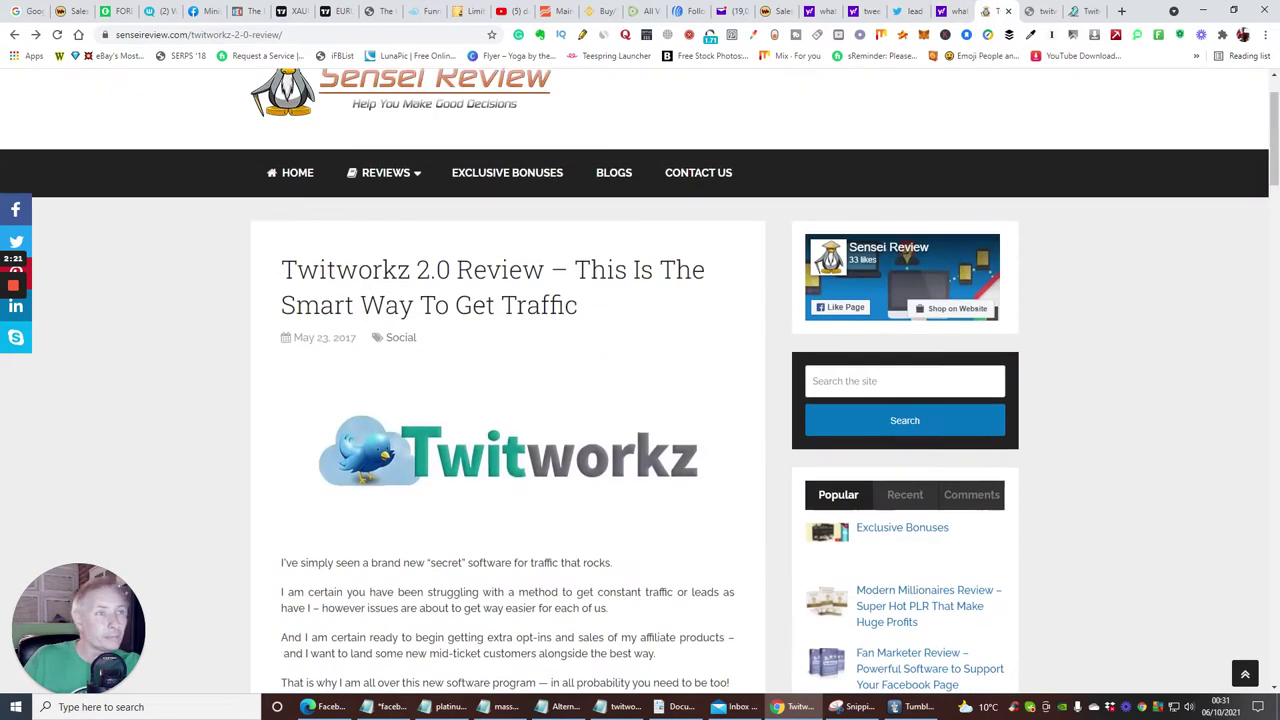
scroll(540, 211, "down", 2)
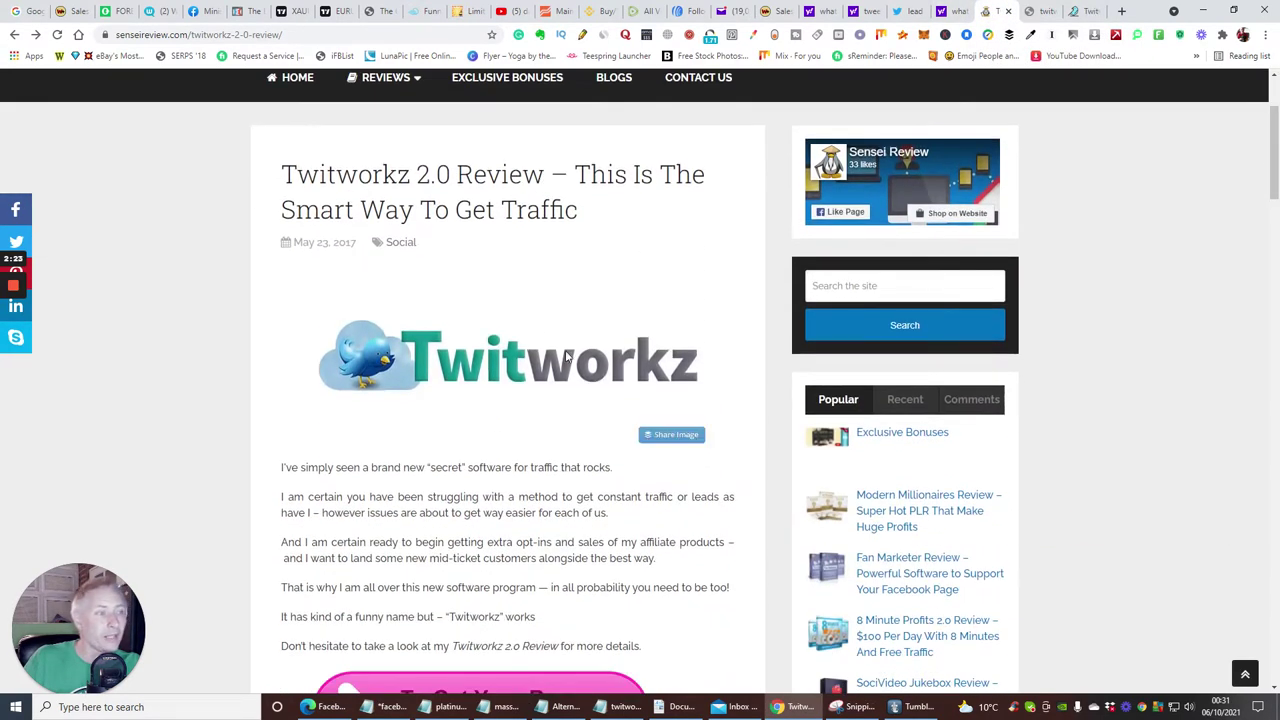
Switch to the Twitworkz app, view the list of saved accounts and open the first account's settings for editing.
left_click(1040, 11)
left_click(1081, 12)
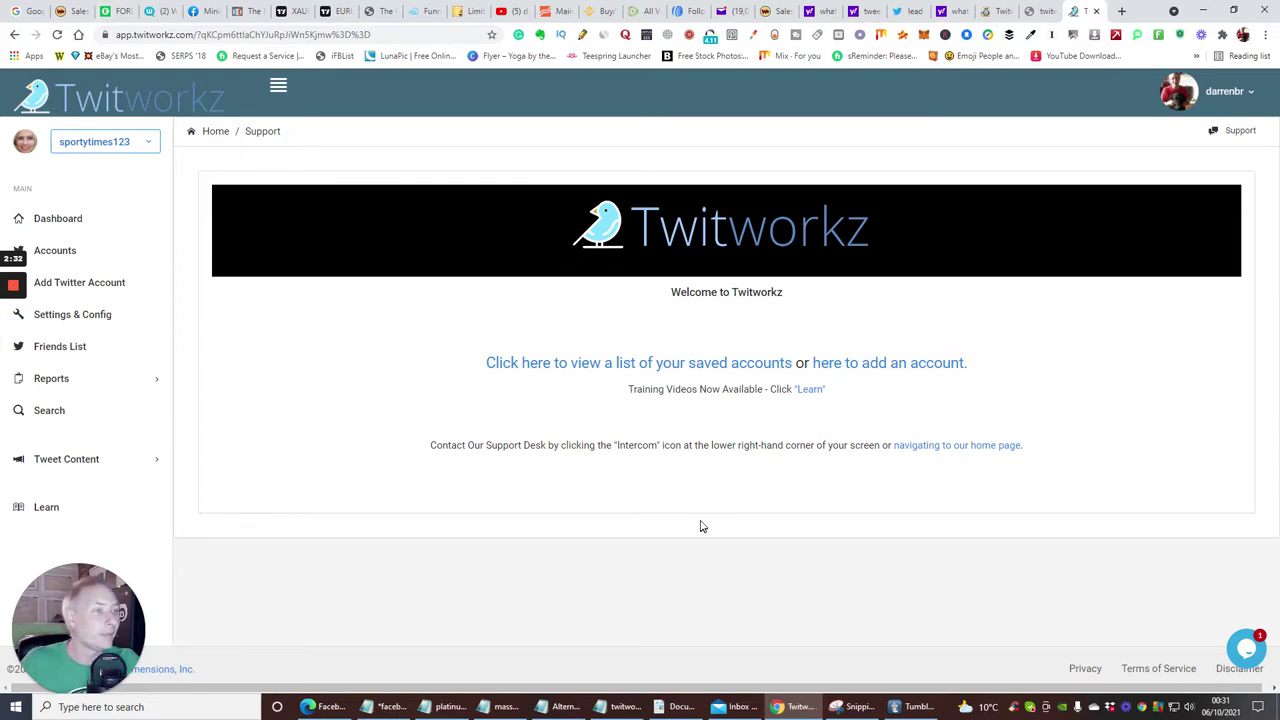
left_click(590, 365)
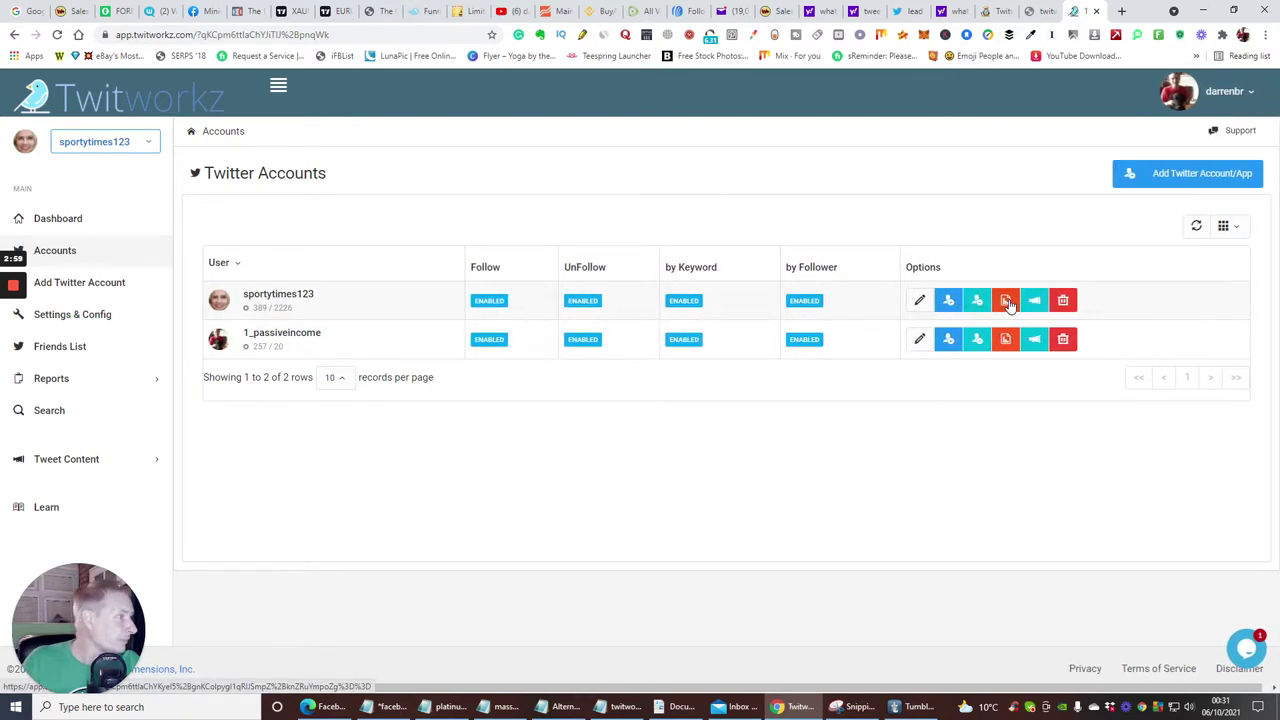
left_click(917, 302)
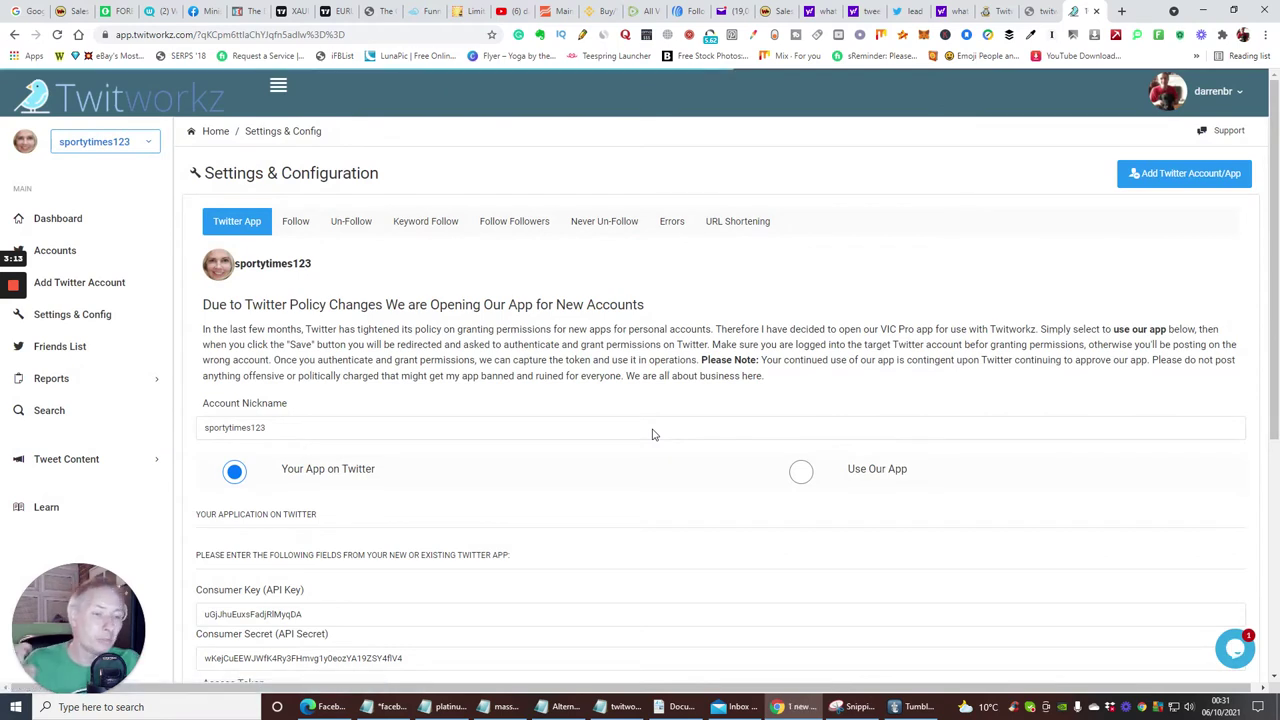
Review the account's Follow, Un-Follow, Keyword Follow, Follow Followers, Never Un-Follow and Errors settings.
left_click(298, 222)
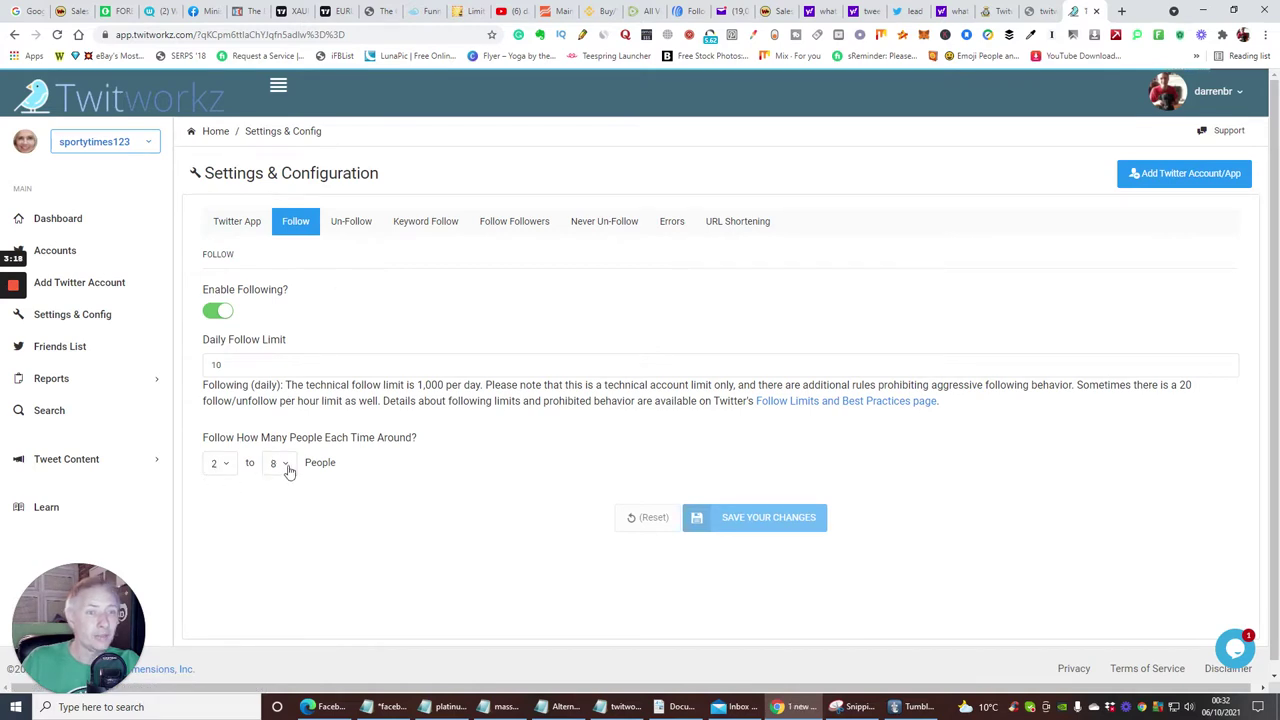
left_click(351, 224)
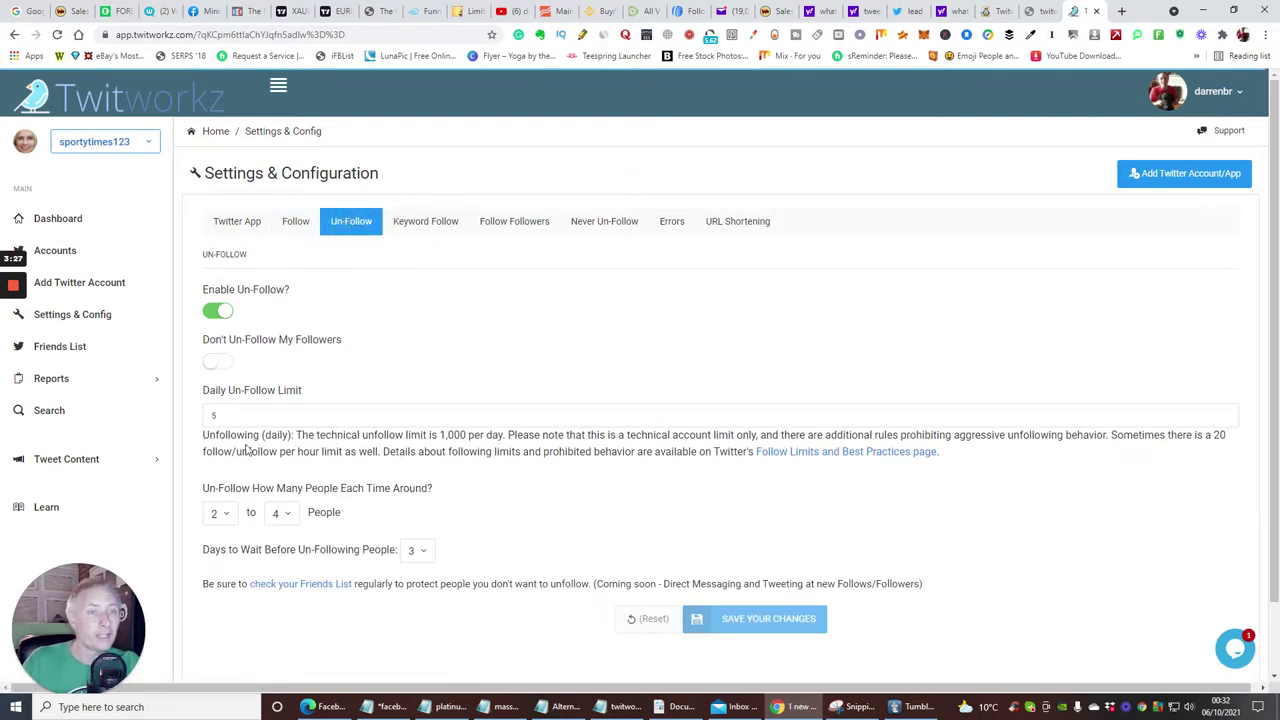
left_click(417, 232)
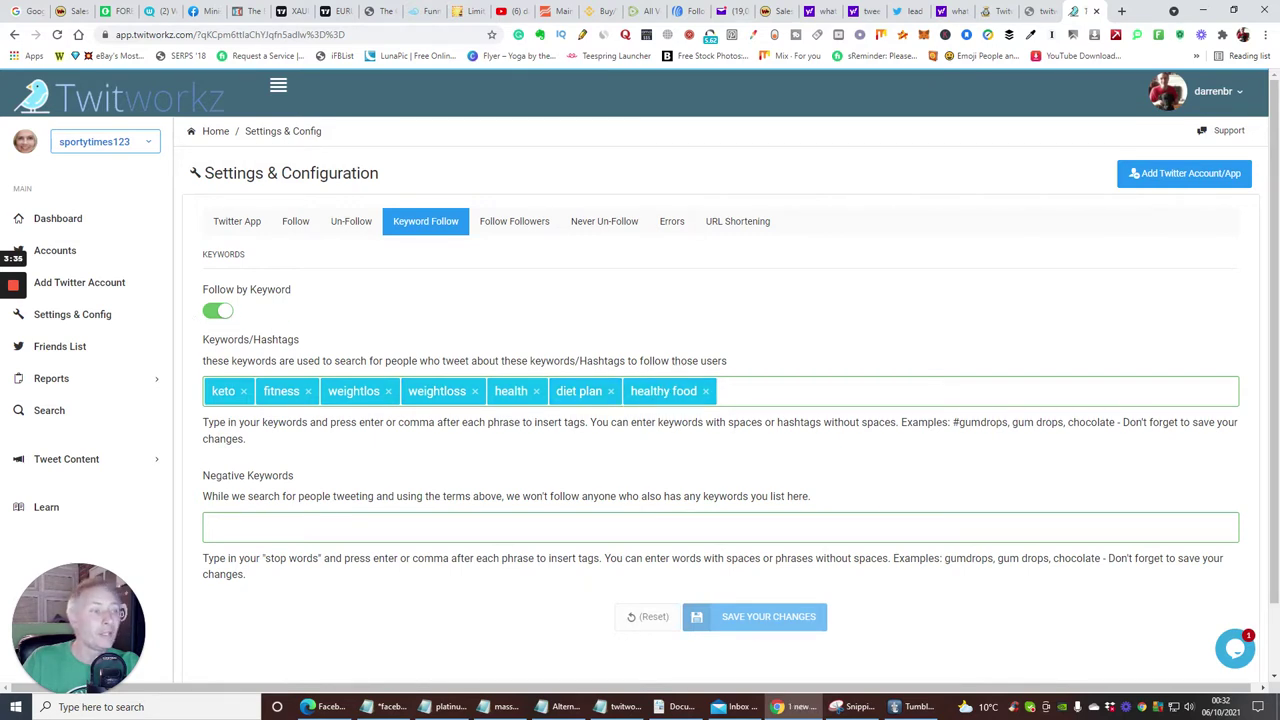
left_click(517, 228)
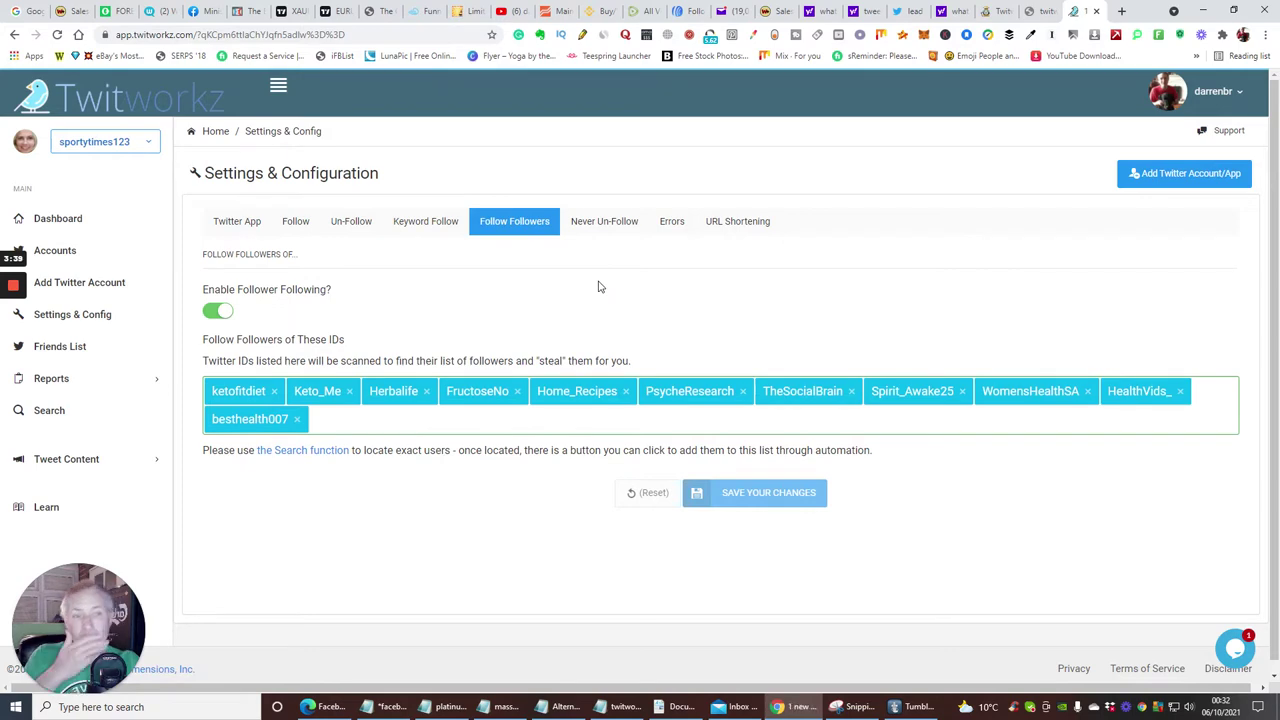
left_click(606, 221)
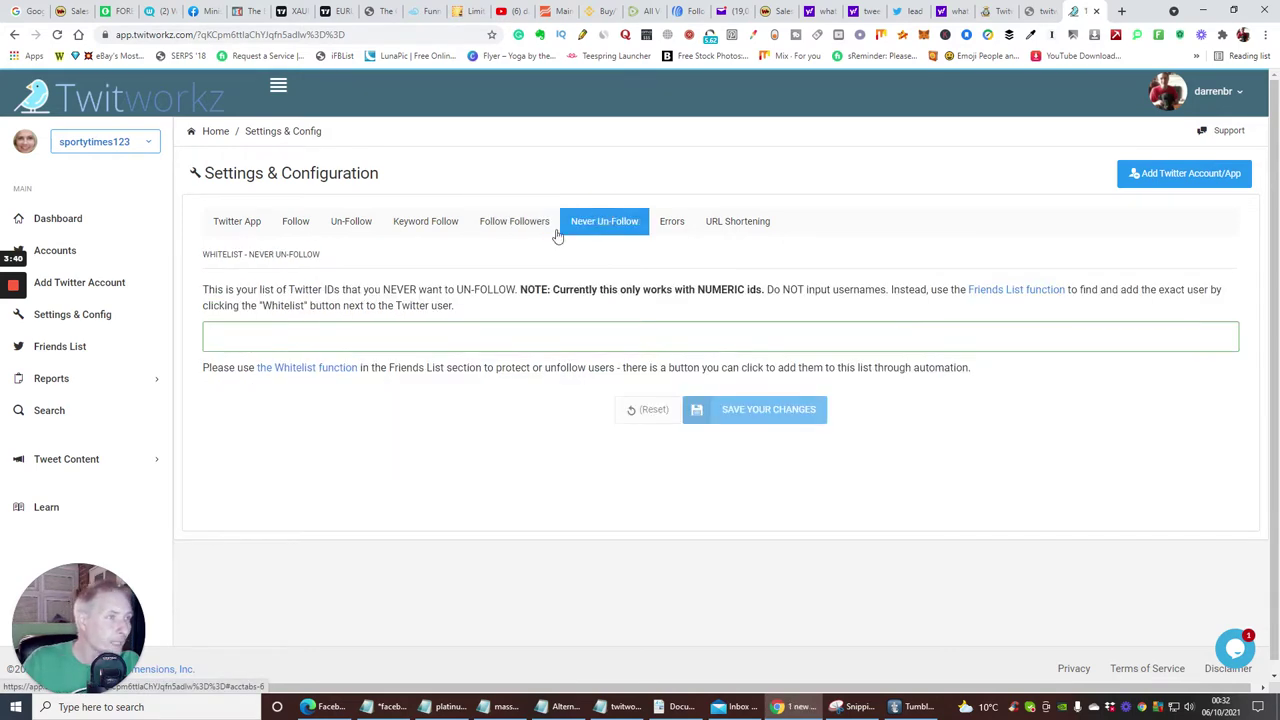
left_click(671, 221)
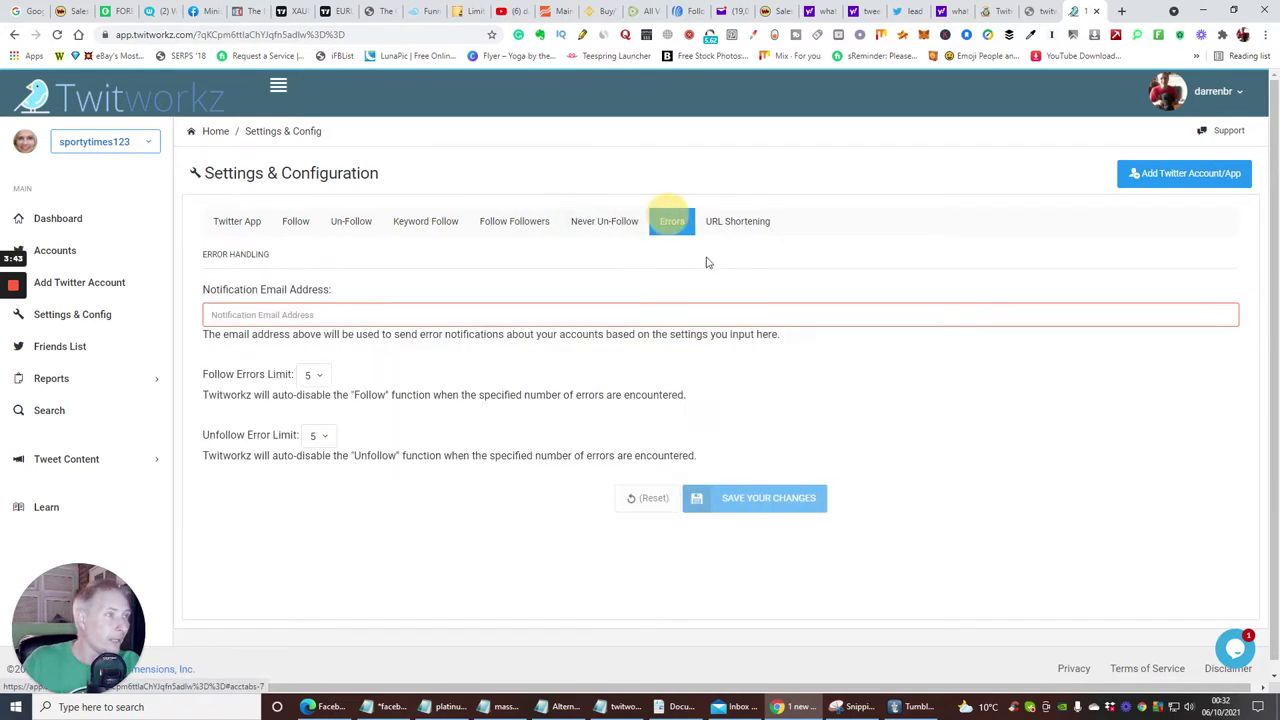
Review the account's URL Shortening settings, its list of IDs whose followers are followed, and its Twitter App settings.
left_click(727, 228)
left_click(538, 224)
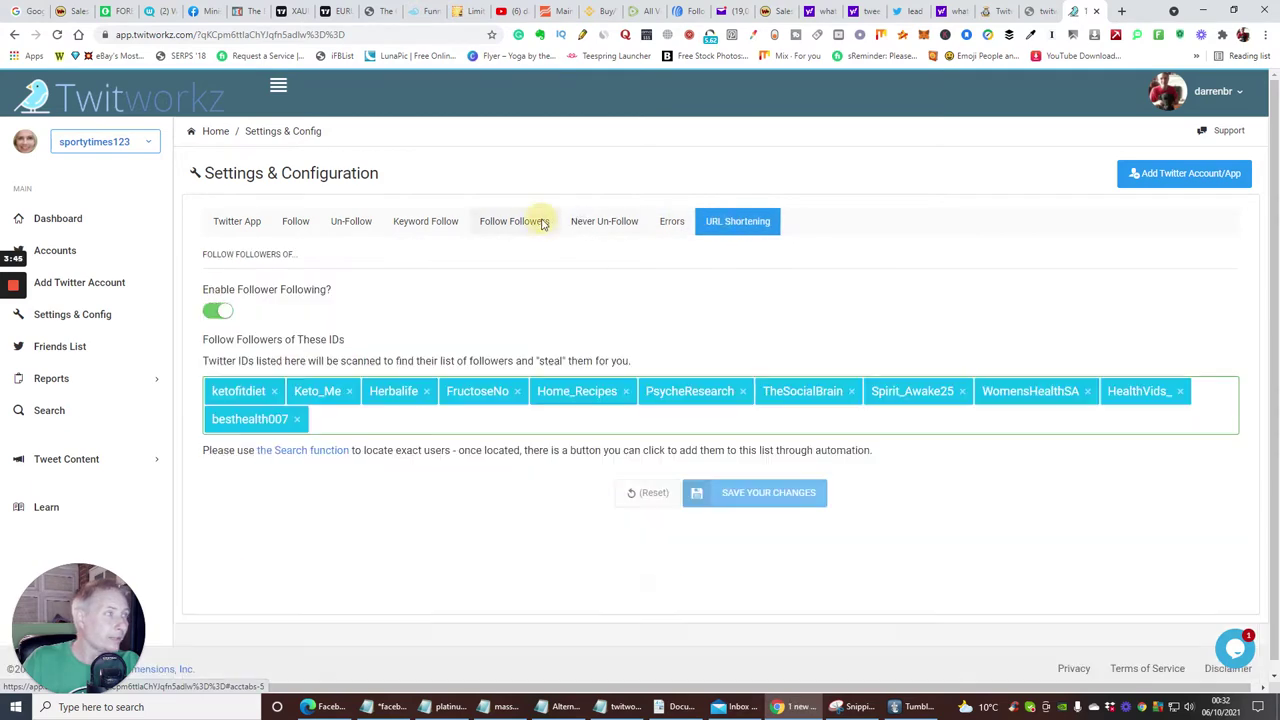
left_click(236, 230)
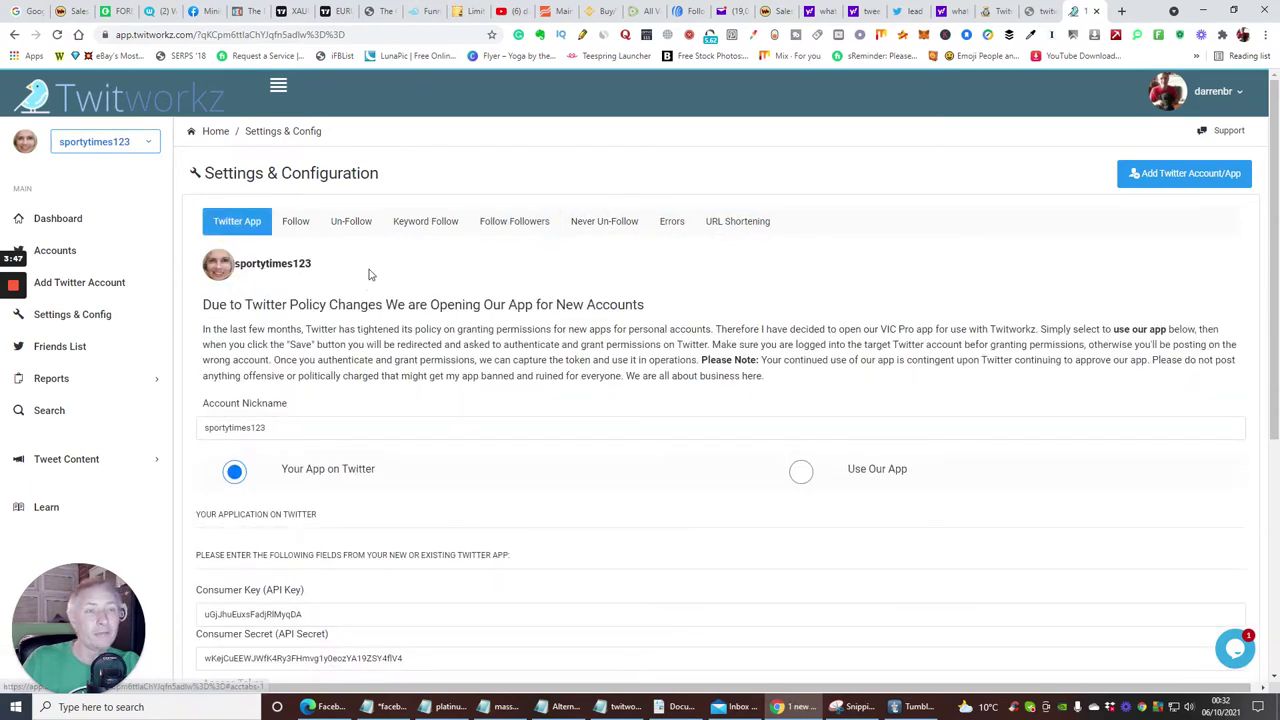
Run a full-text Twitter user search by keyword for "affiliate marketing".
left_click(45, 410)
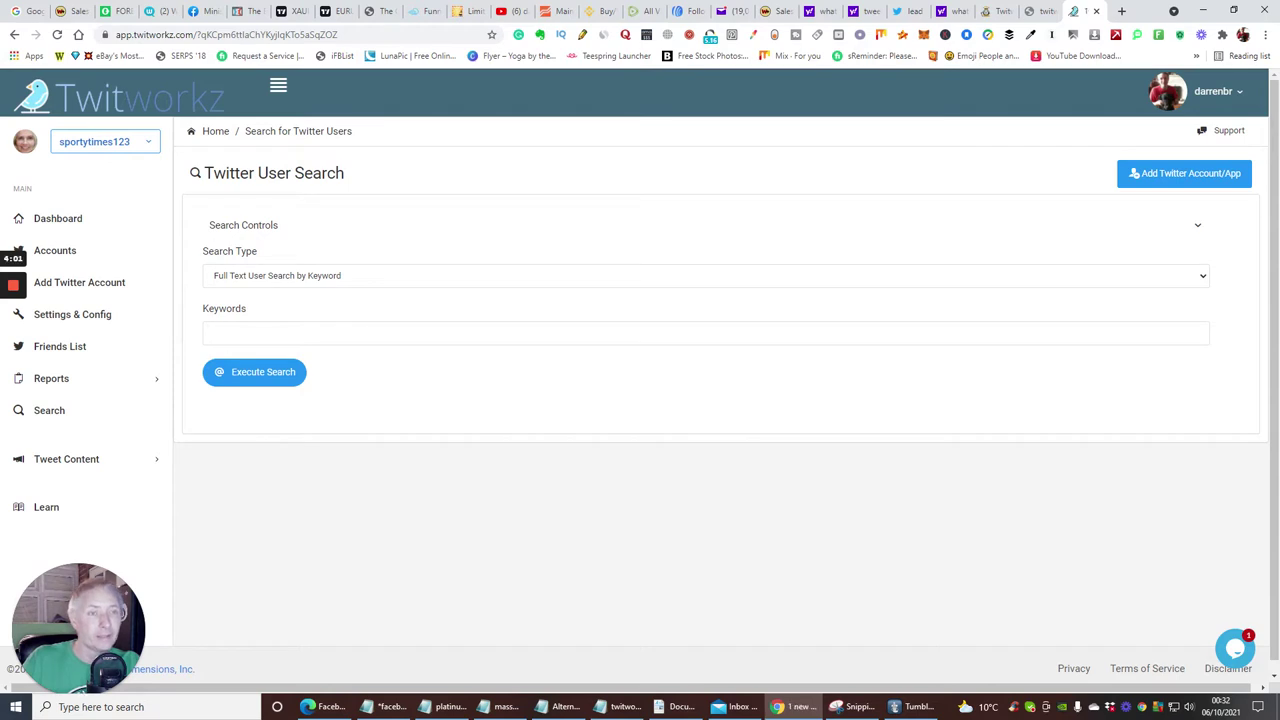
left_click(245, 334)
type("ffiliate ma")
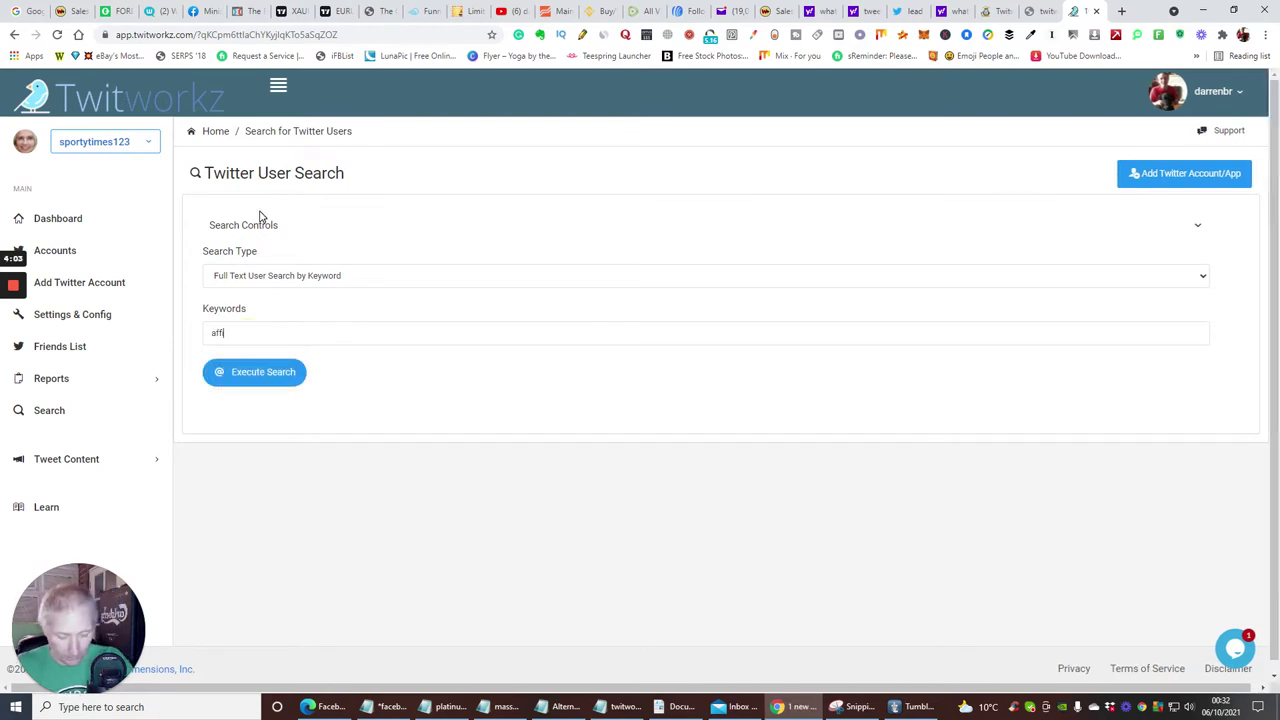
type("r")
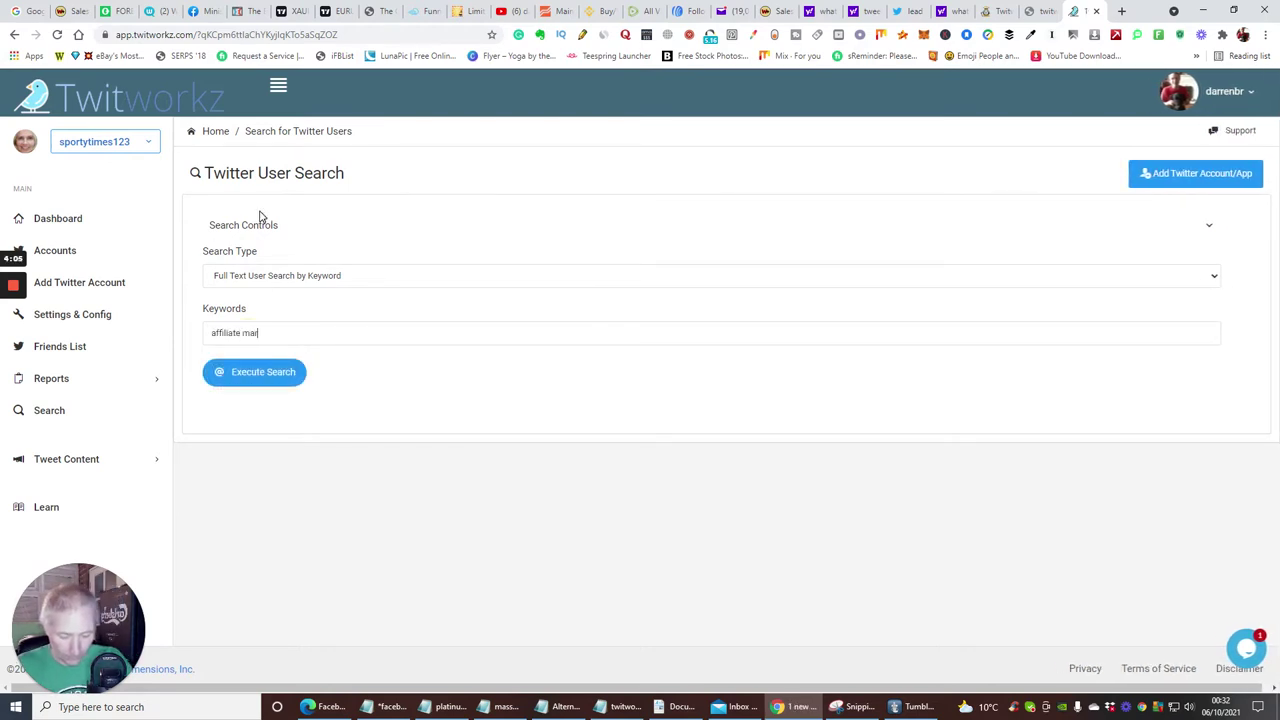
type("keting")
key("Return")
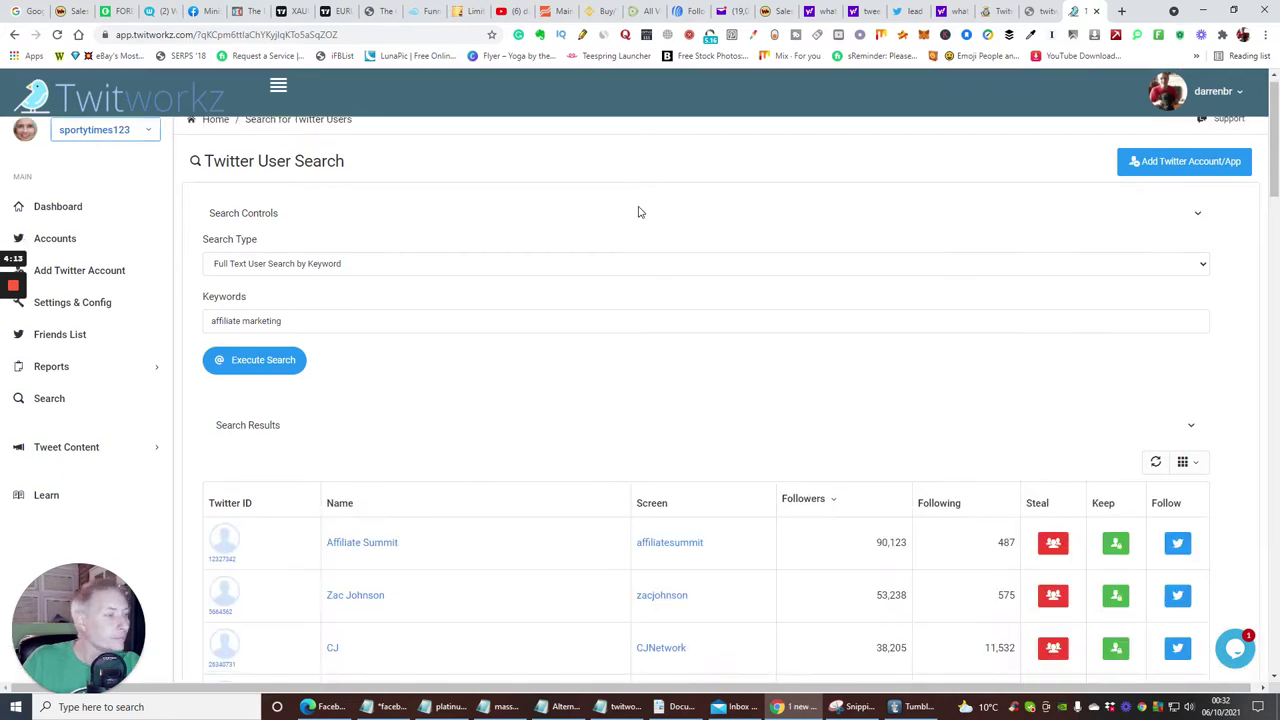
Add CJNetwork and cpareview from the search results to the accounts whose followers will be stolen.
scroll(637, 209, "down", 3)
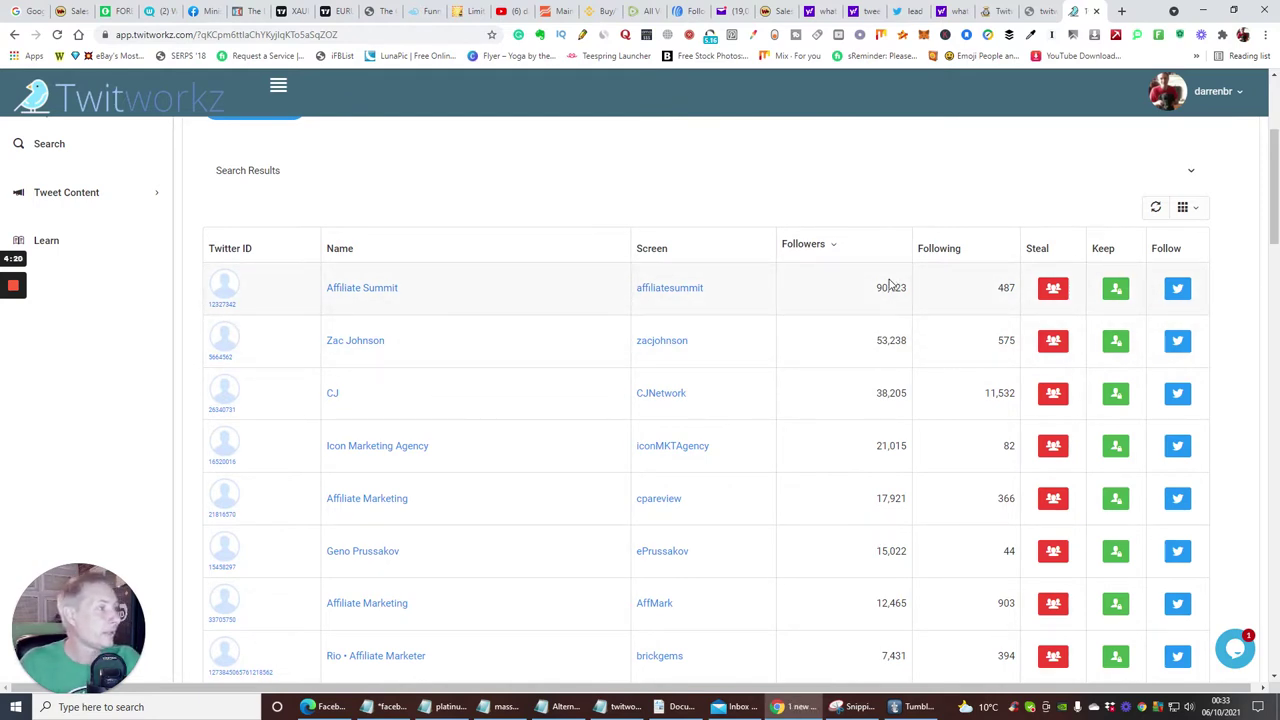
left_click(1052, 396)
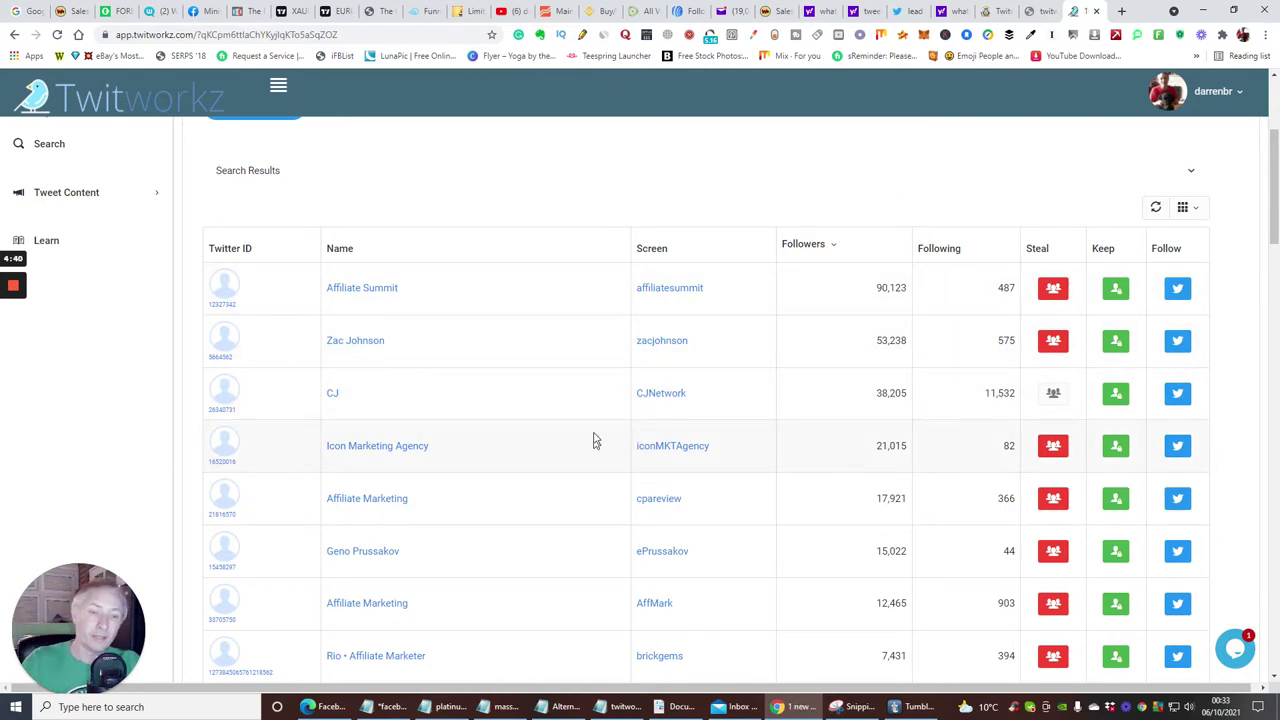
scroll(455, 378, "down", 1)
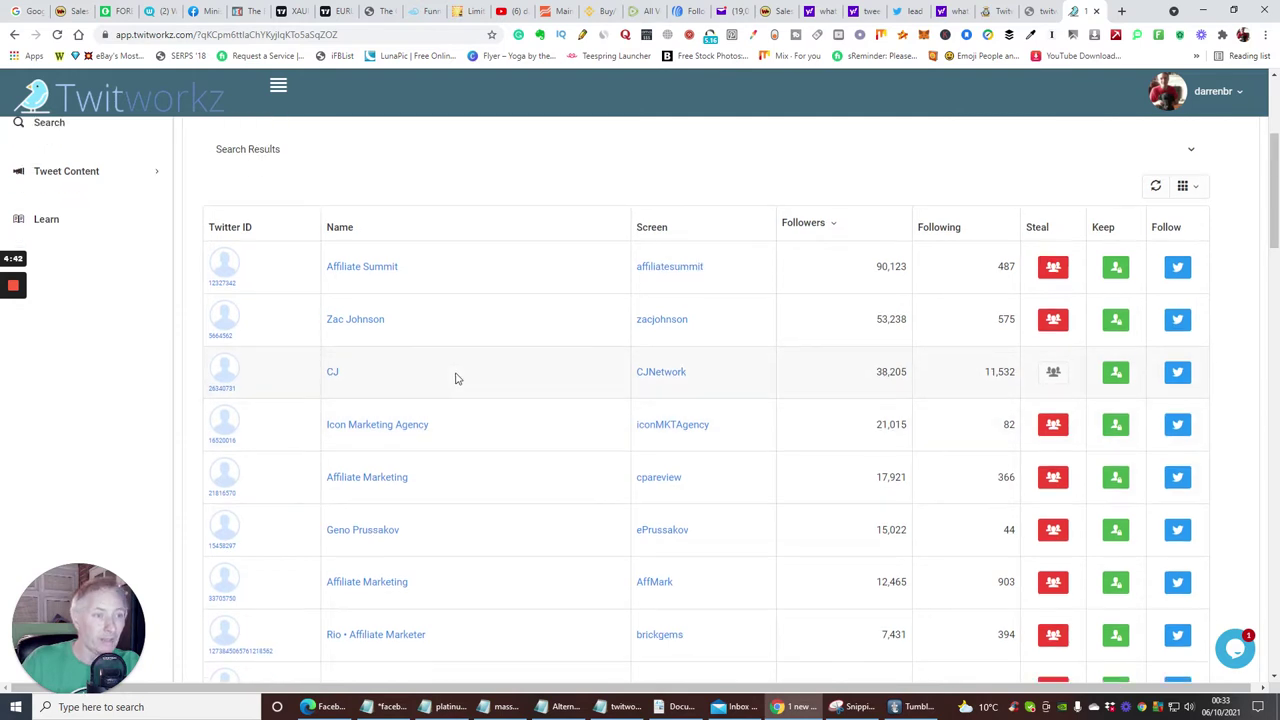
scroll(455, 378, "down", 2)
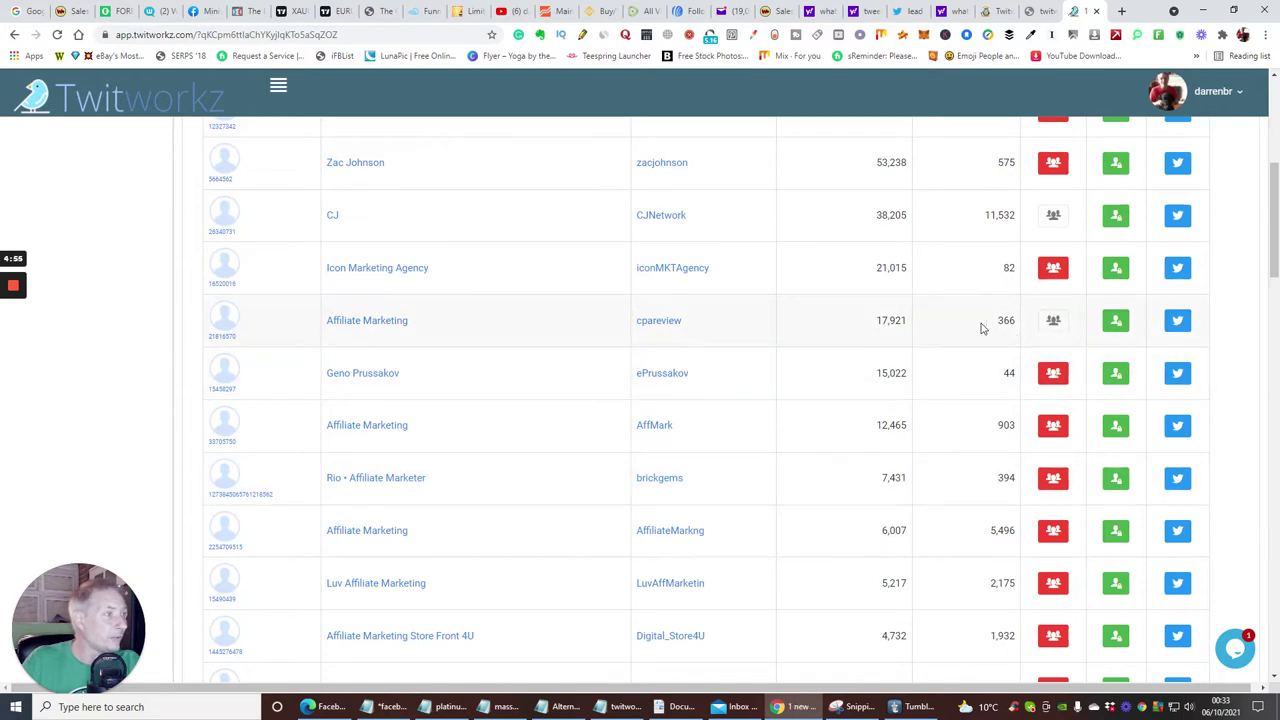
Compare the follower and following counts of the listed affiliate marketing accounts to judge which ones suit stealing followers.
scroll(987, 330, "up", 2)
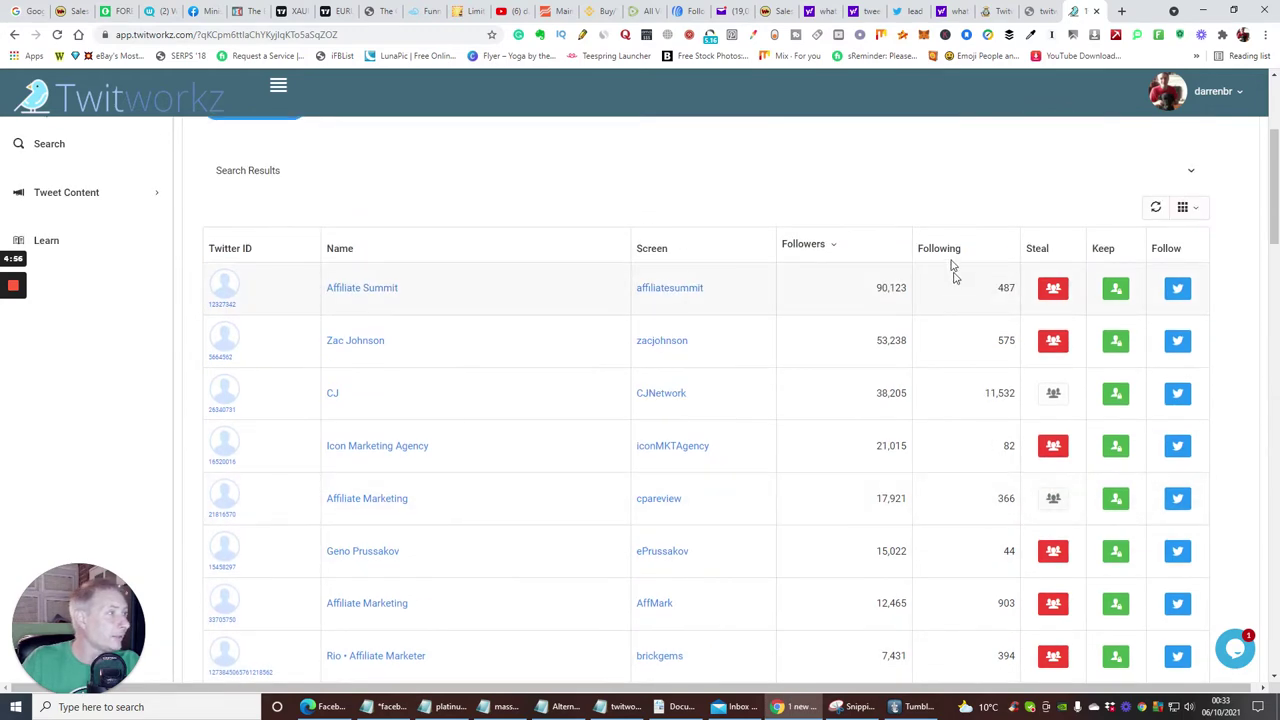
scroll(970, 310, "down", 1)
scroll(971, 325, "up", 2)
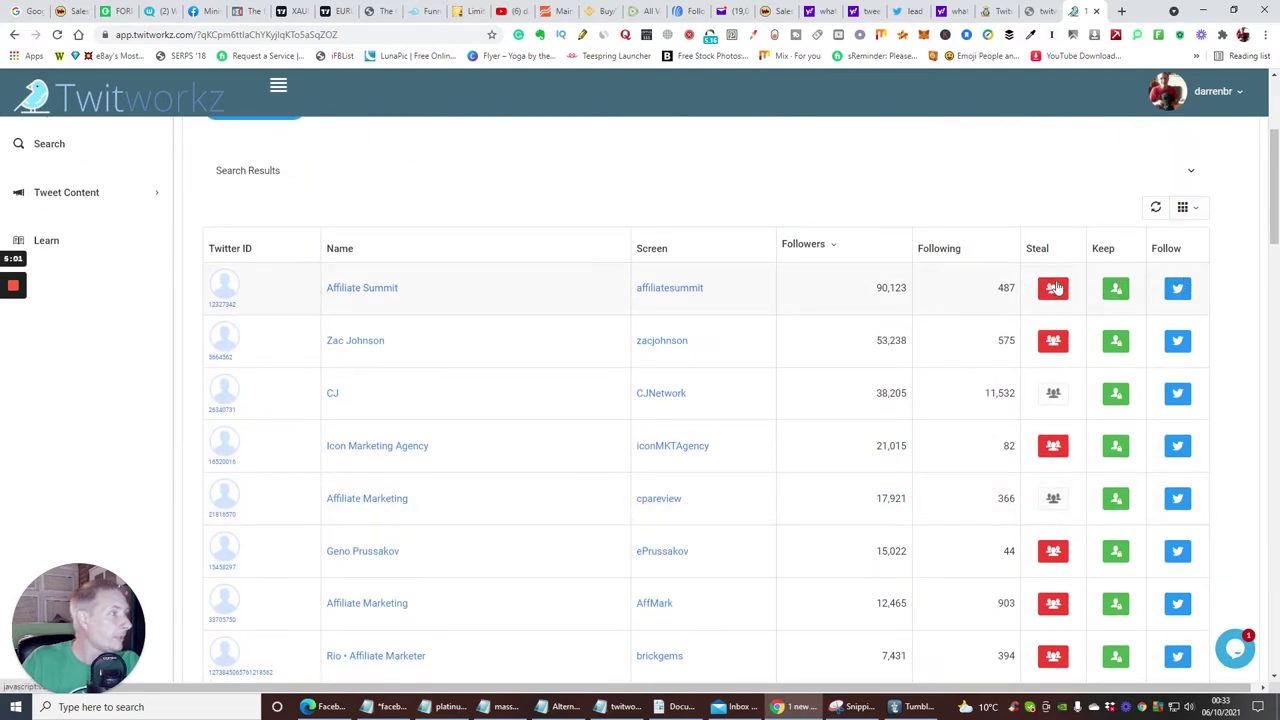
scroll(755, 343, "down", 2)
scroll(755, 343, "down", 4)
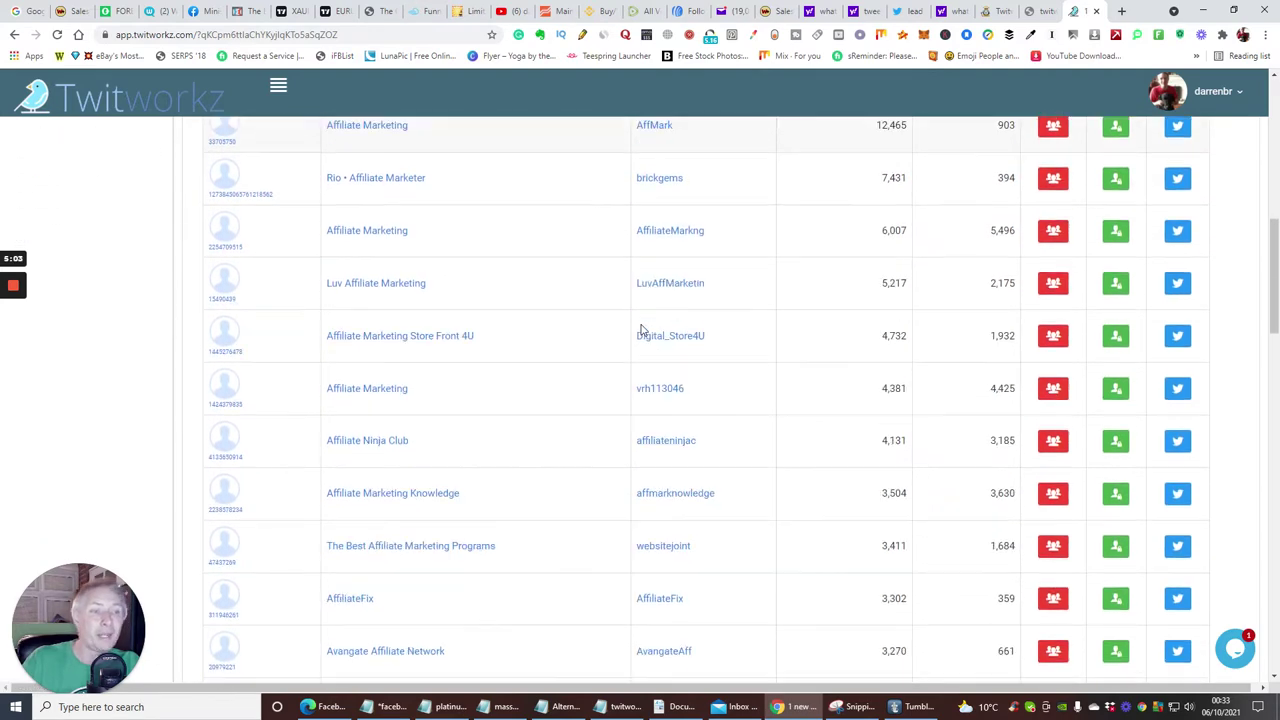
scroll(755, 410, "up", 3)
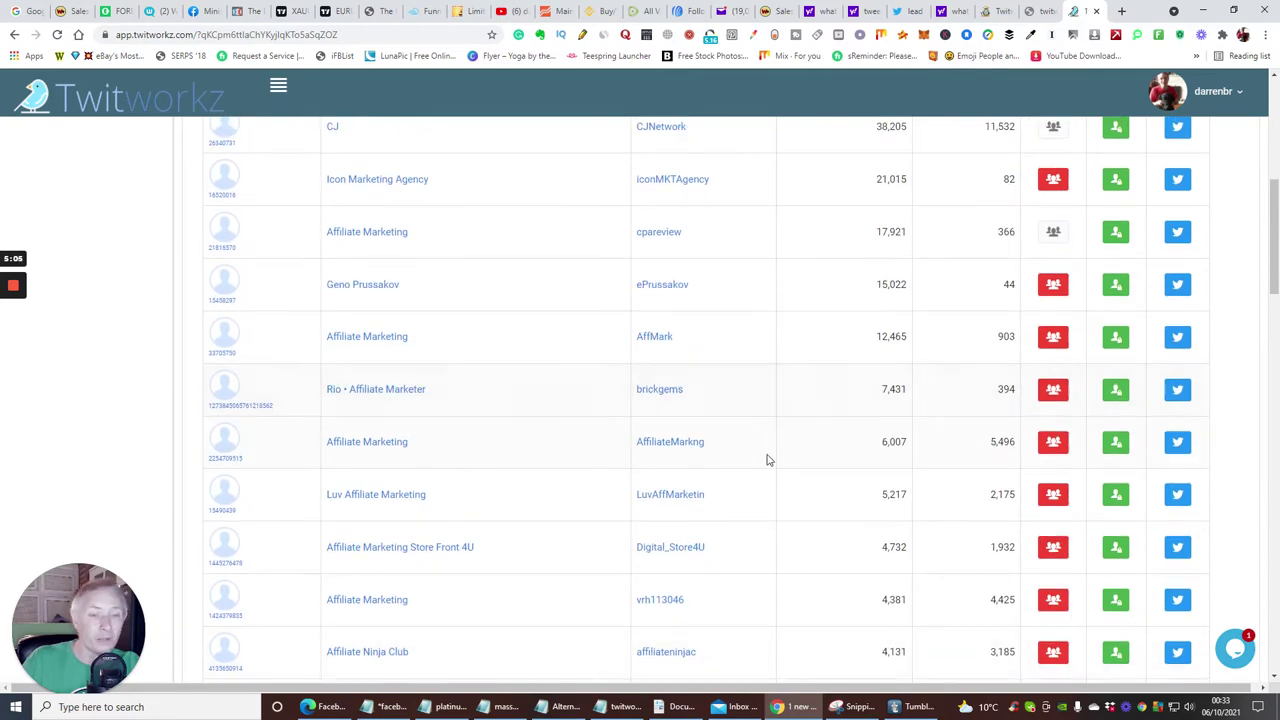
scroll(745, 295, "up", 1)
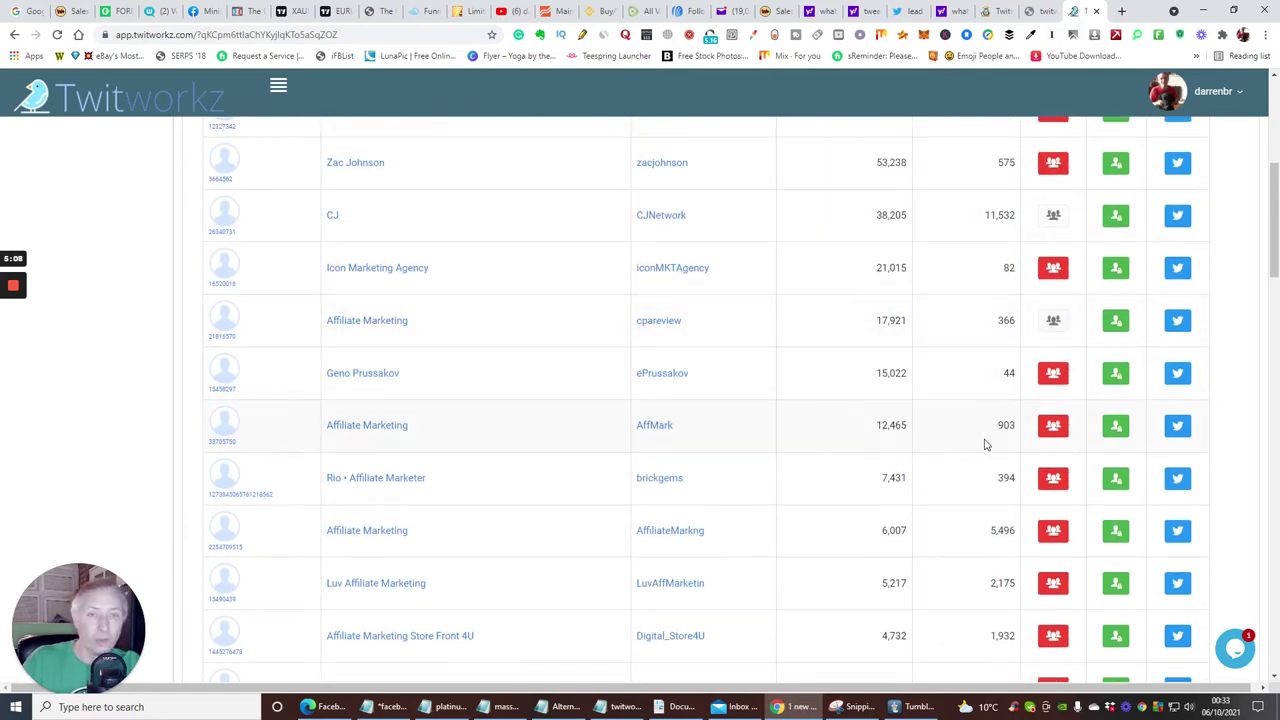
scroll(971, 336, "down", 2)
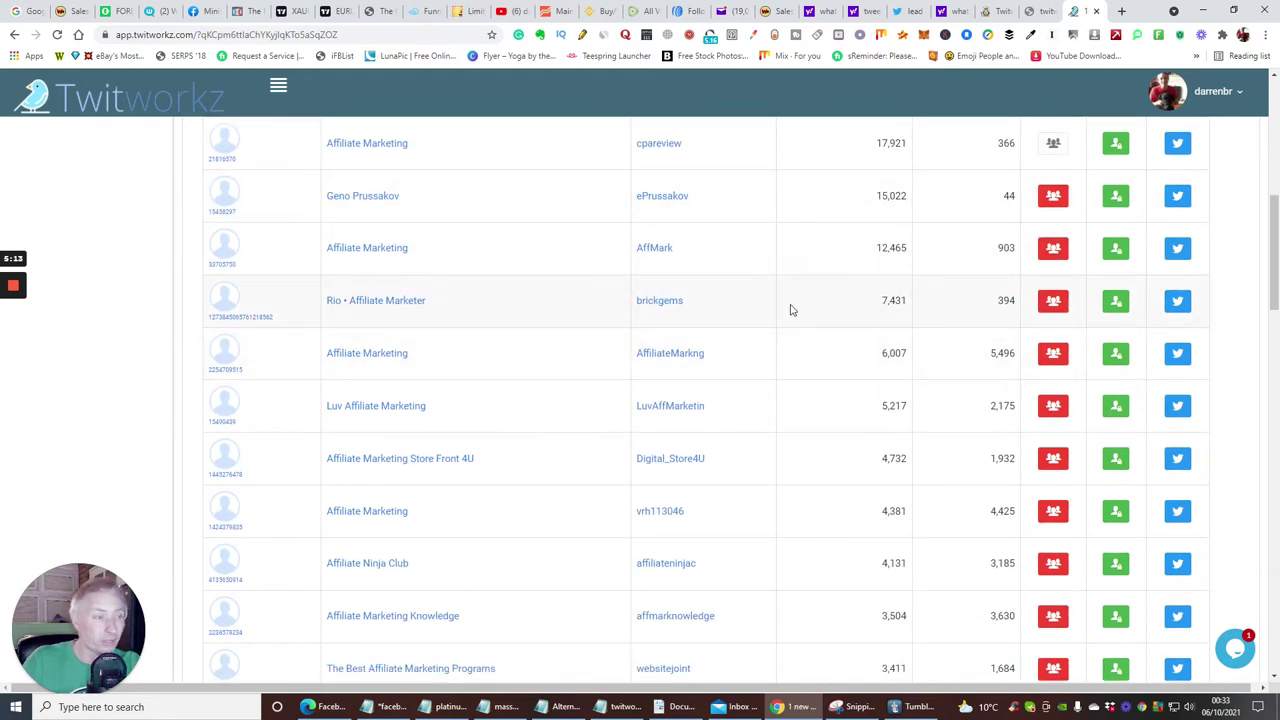
scroll(791, 309, "down", 1)
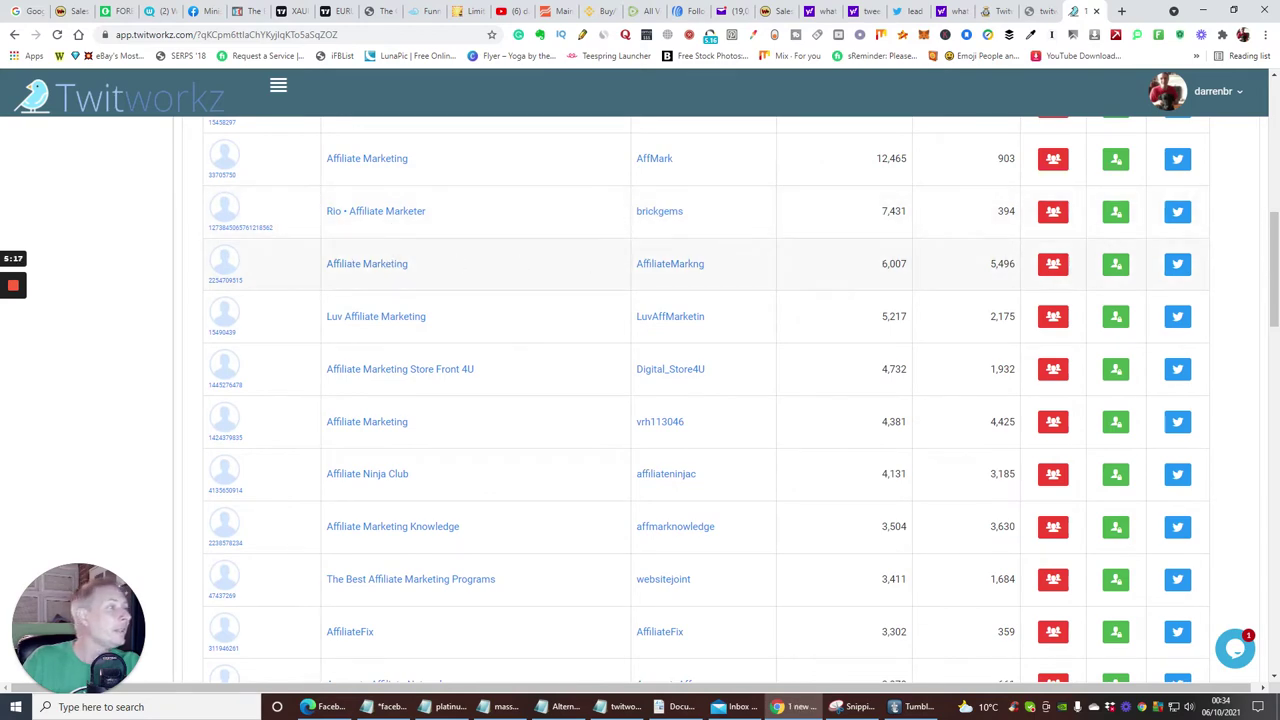
scroll(816, 261, "up", 5)
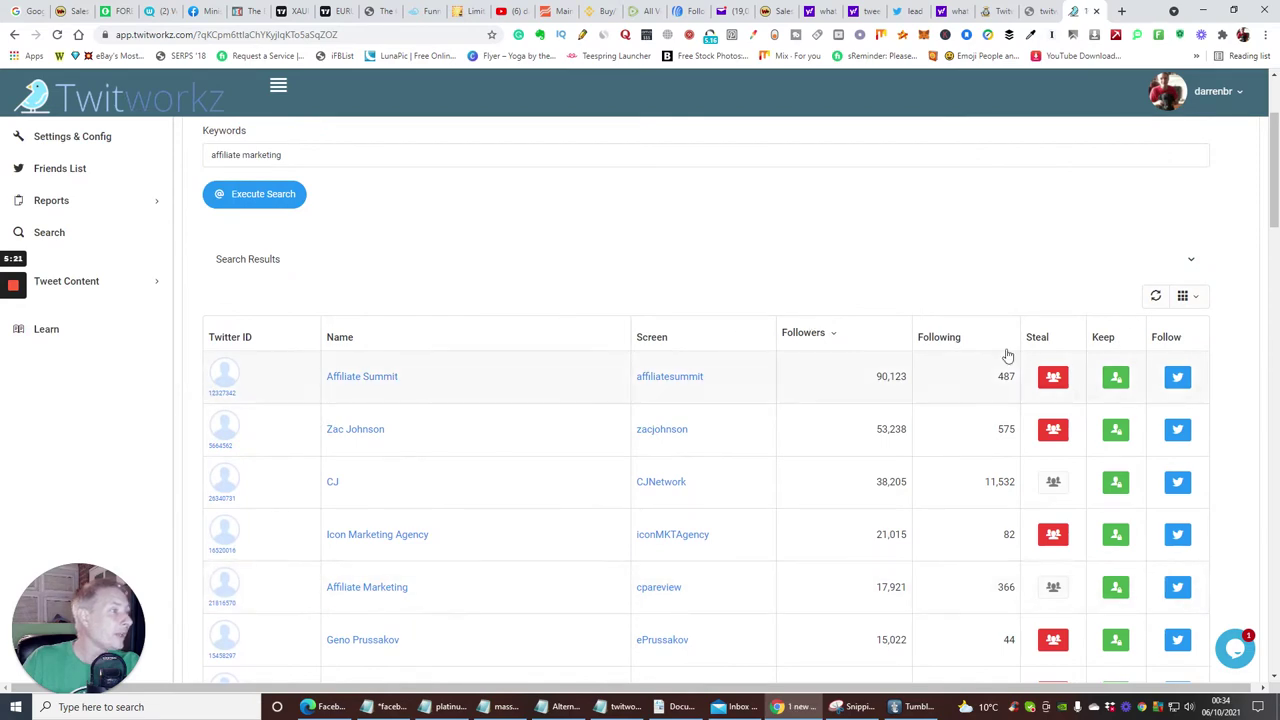
Set AffiliateMarkng as a source for stealing followers and look through the rest of the affiliate marketing results.
scroll(834, 429, "down", 5)
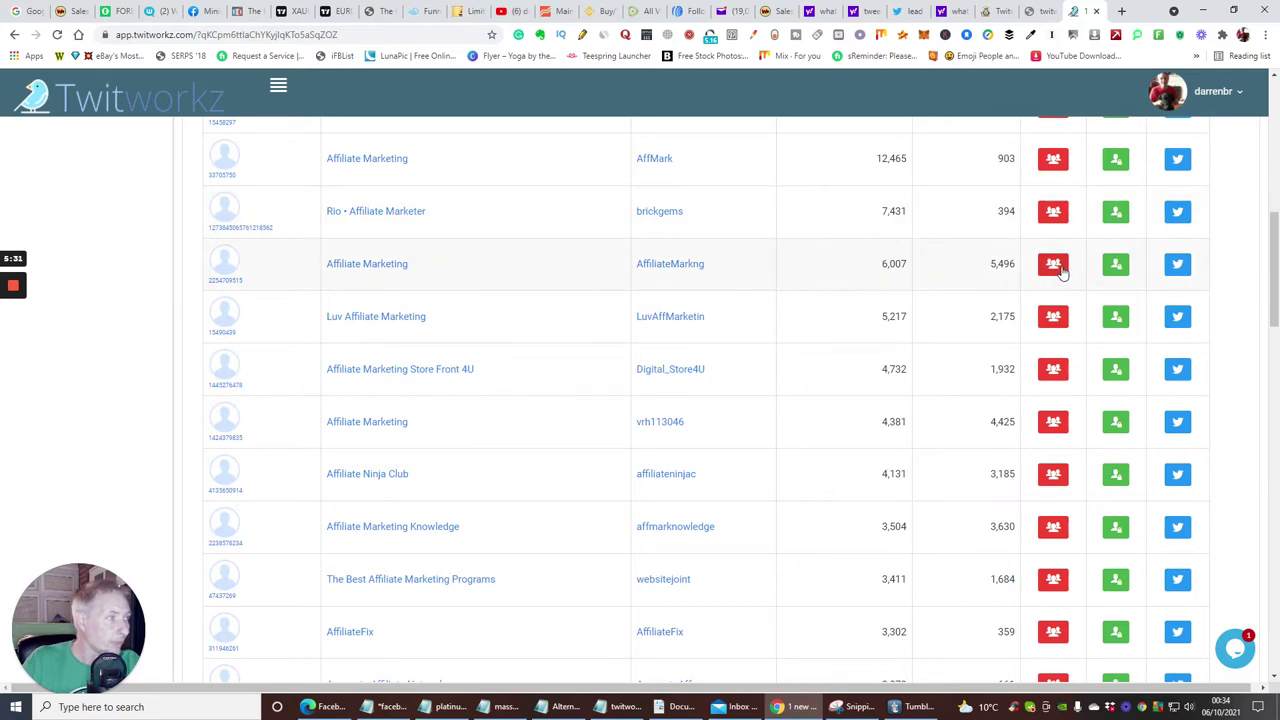
left_click(1050, 265)
scroll(928, 355, "down", 10)
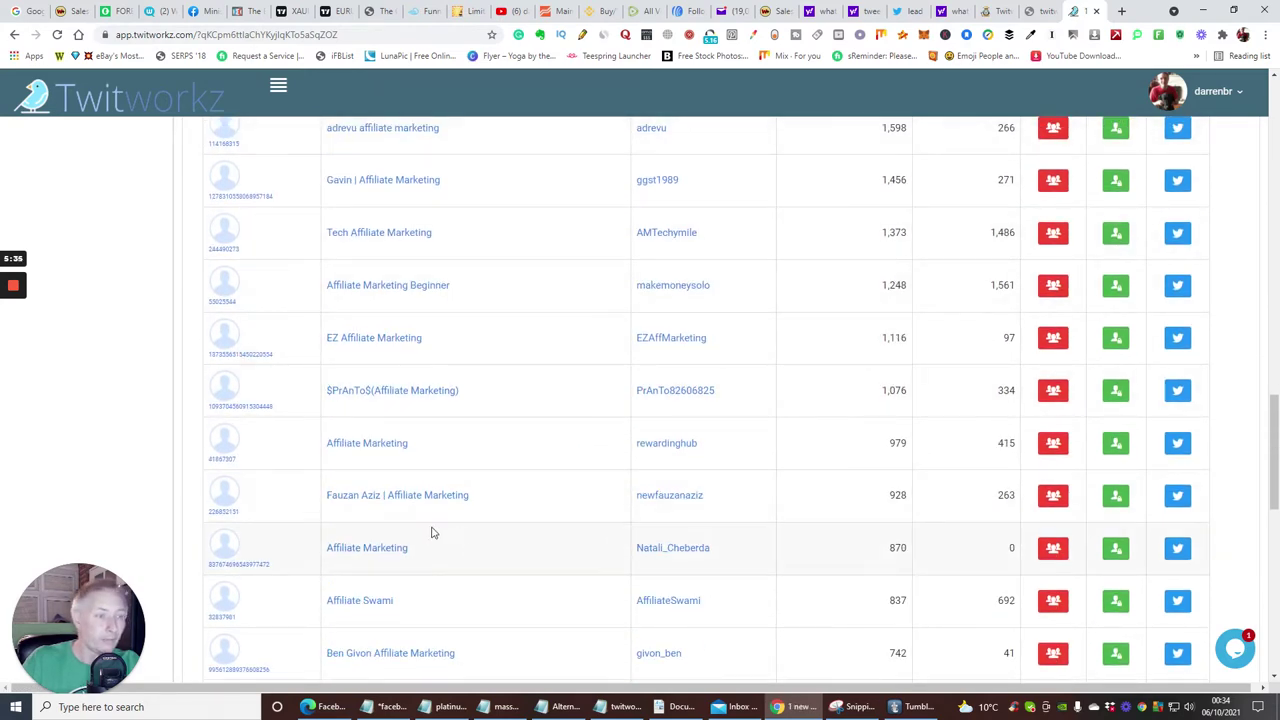
scroll(806, 540, "down", 3)
scroll(806, 546, "down", 10)
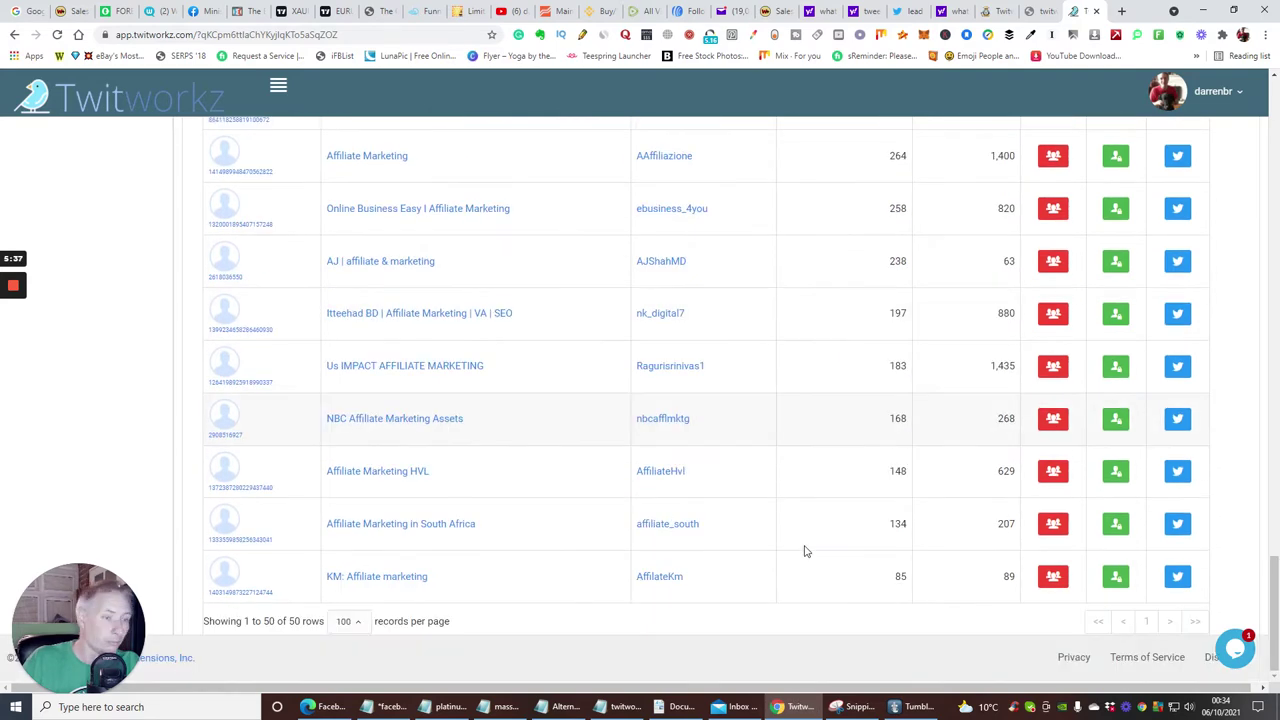
scroll(534, 343, "up", 20)
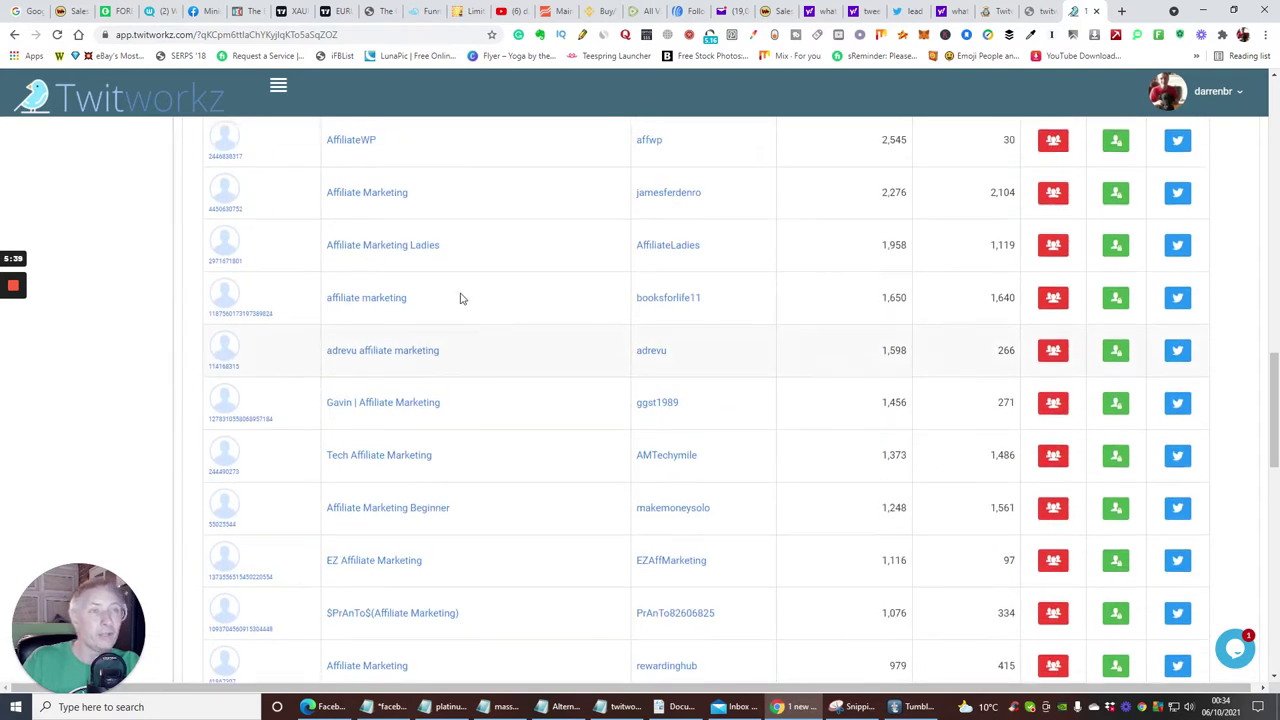
scroll(462, 443, "up", 10)
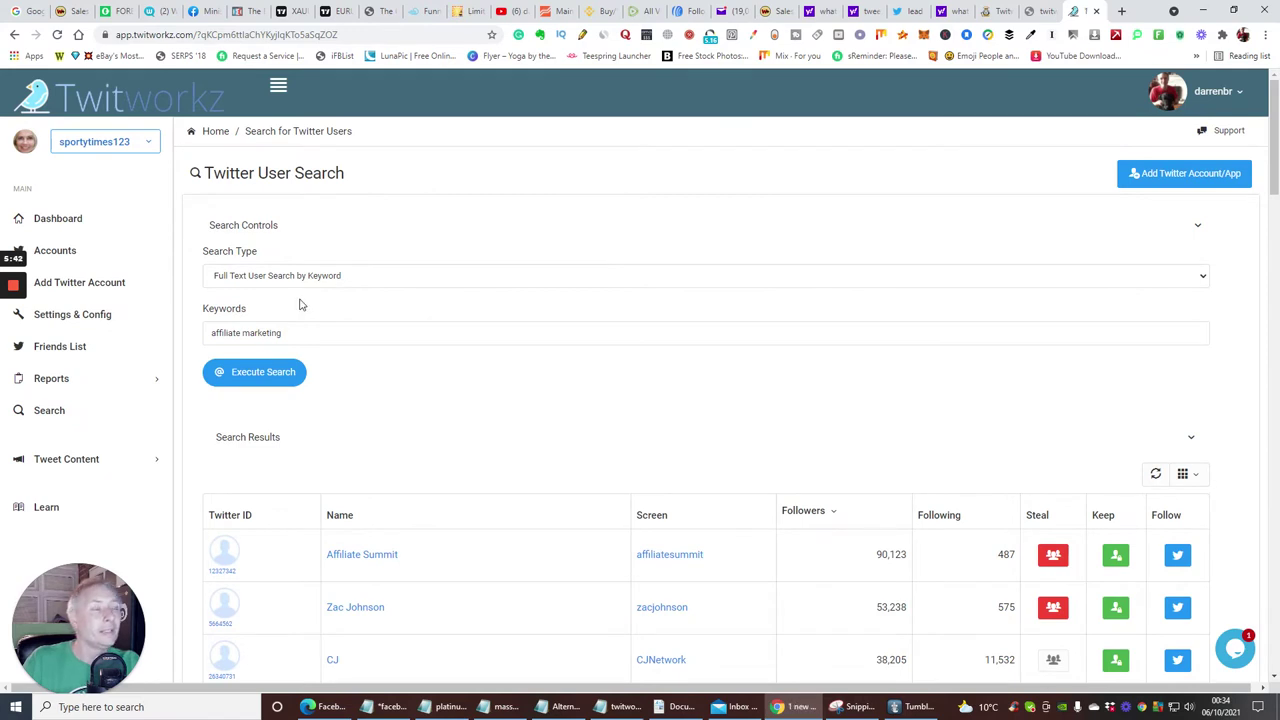
Replace the keywords with "top affiliates" and run the Twitter user search again.
left_click(293, 333)
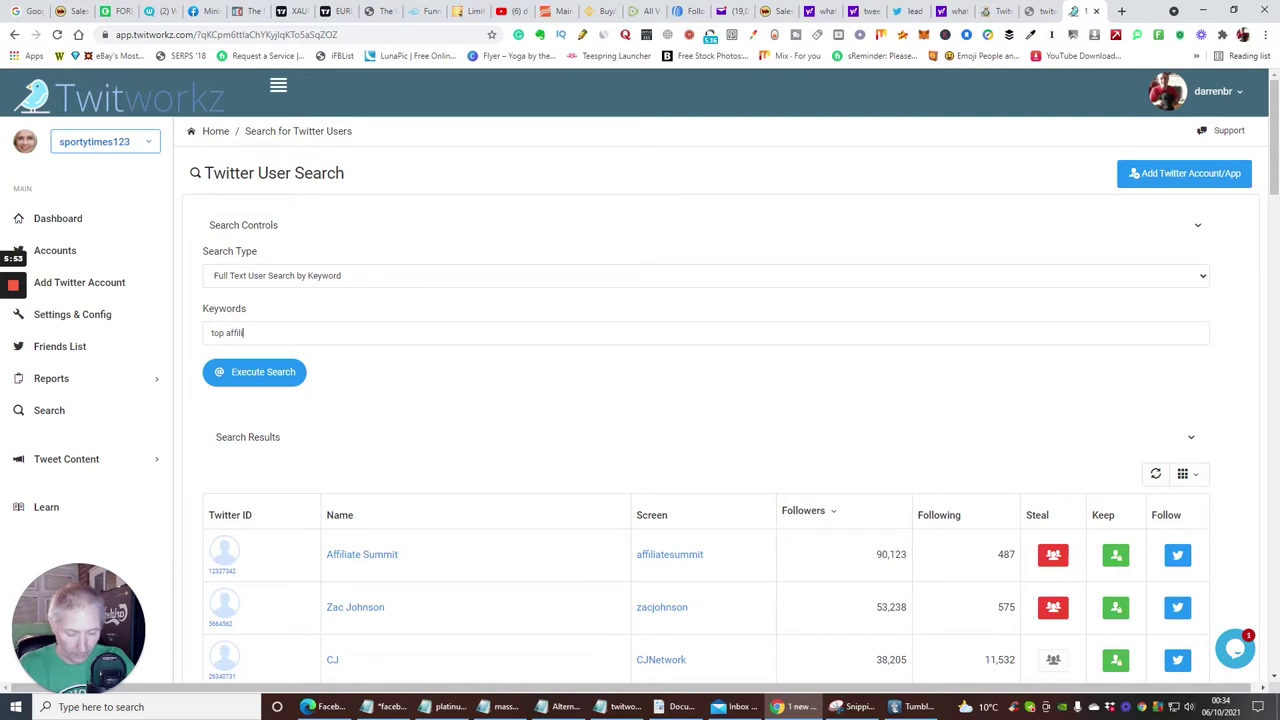
type("es")
key("Return")
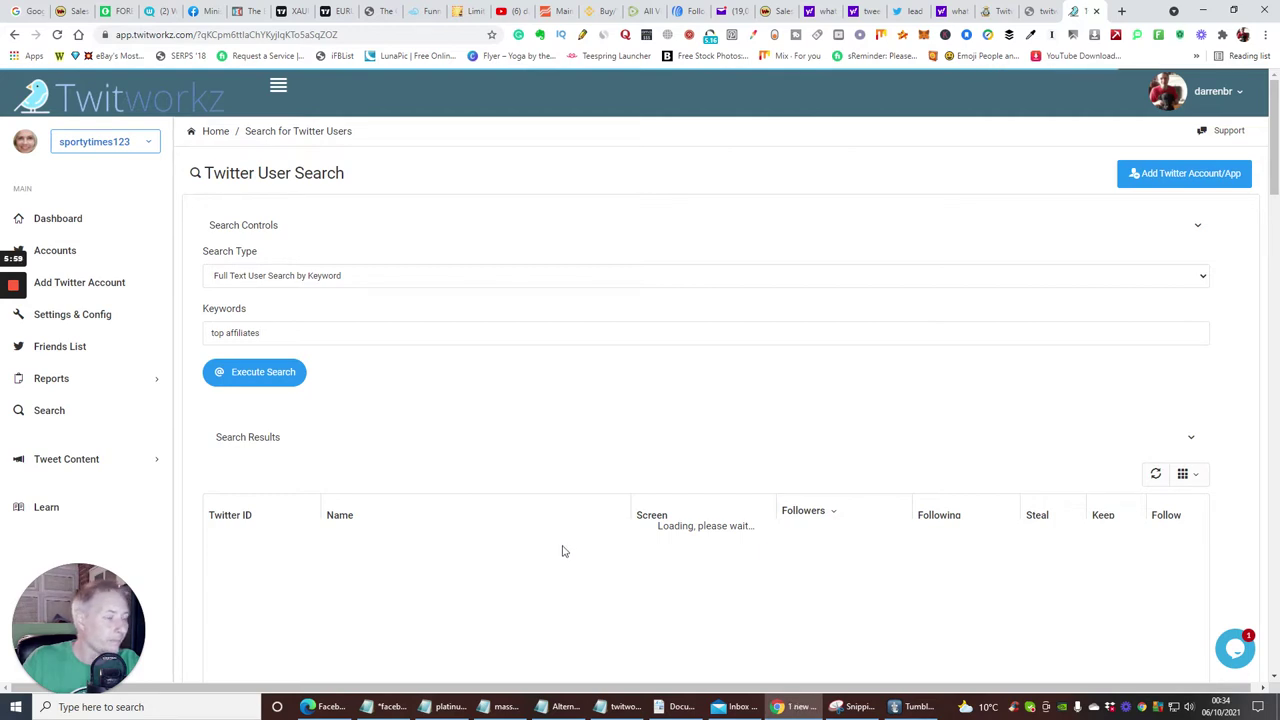
Look over the new results and set the TopAffiliatez account as a source for stealing followers.
scroll(432, 405, "down", 2)
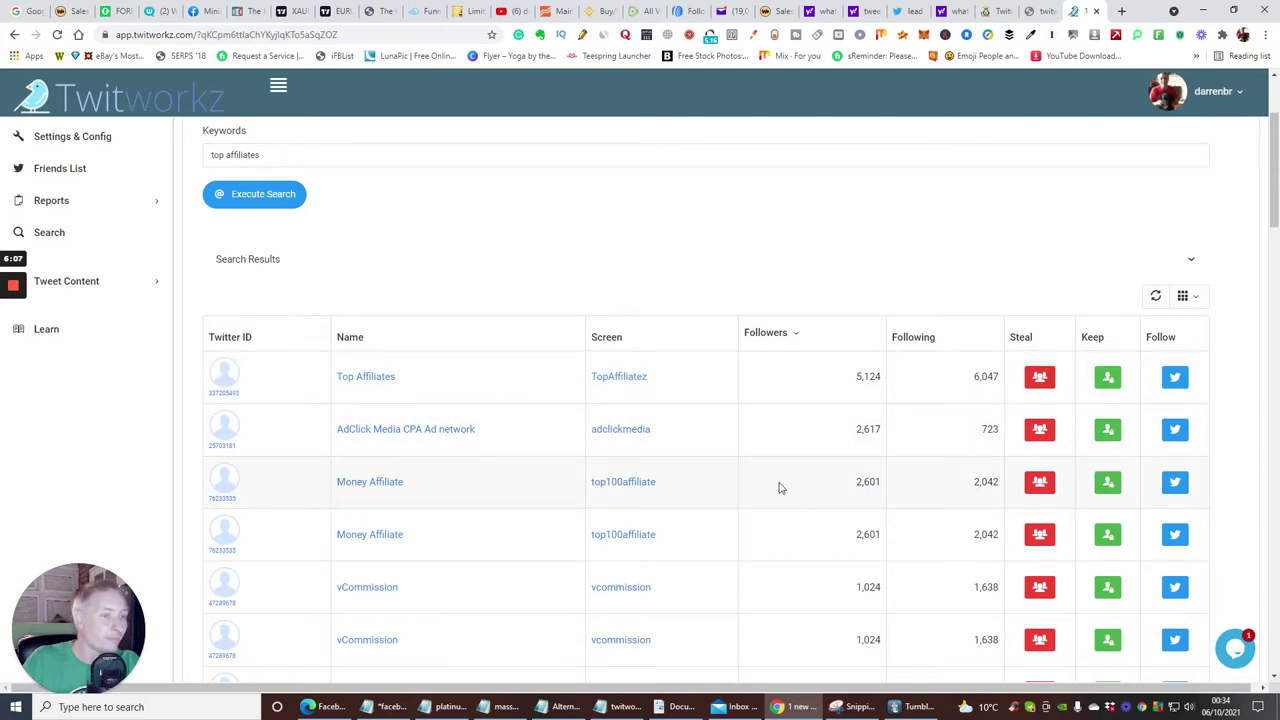
scroll(776, 489, "down", 2)
scroll(763, 514, "up", 3)
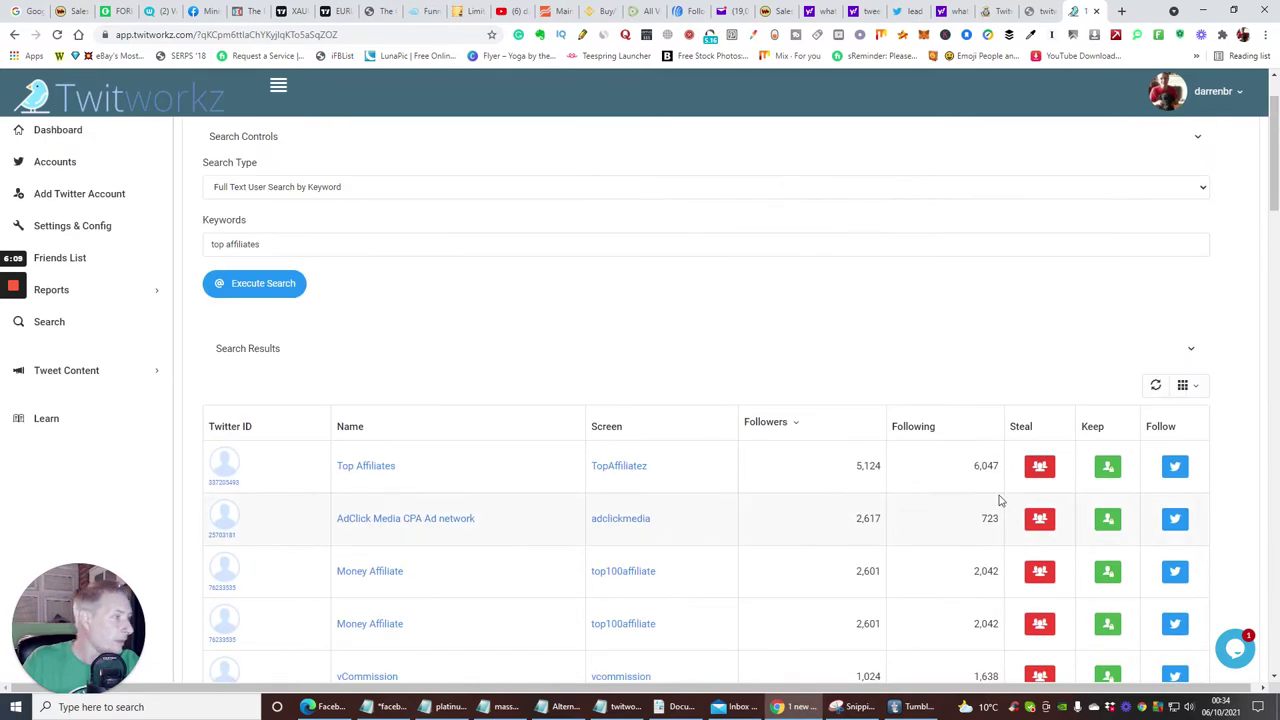
left_click(1043, 467)
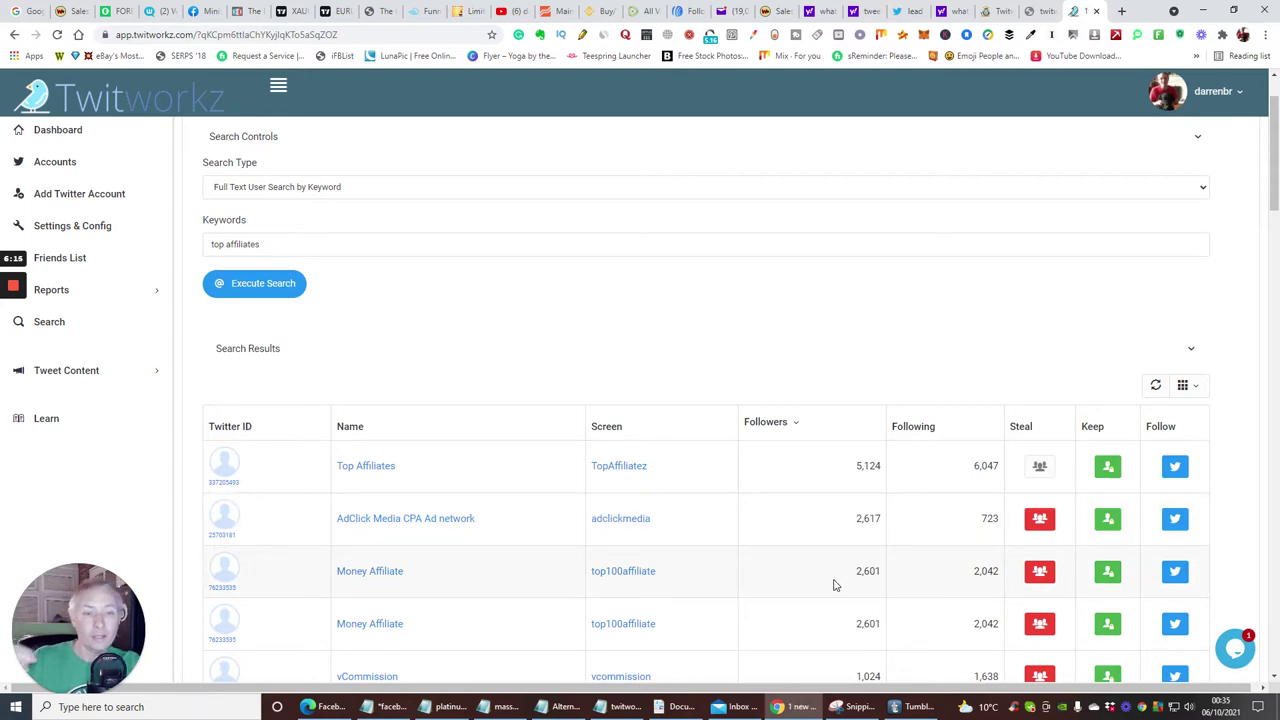
left_click(1005, 11)
left_click(1040, 12)
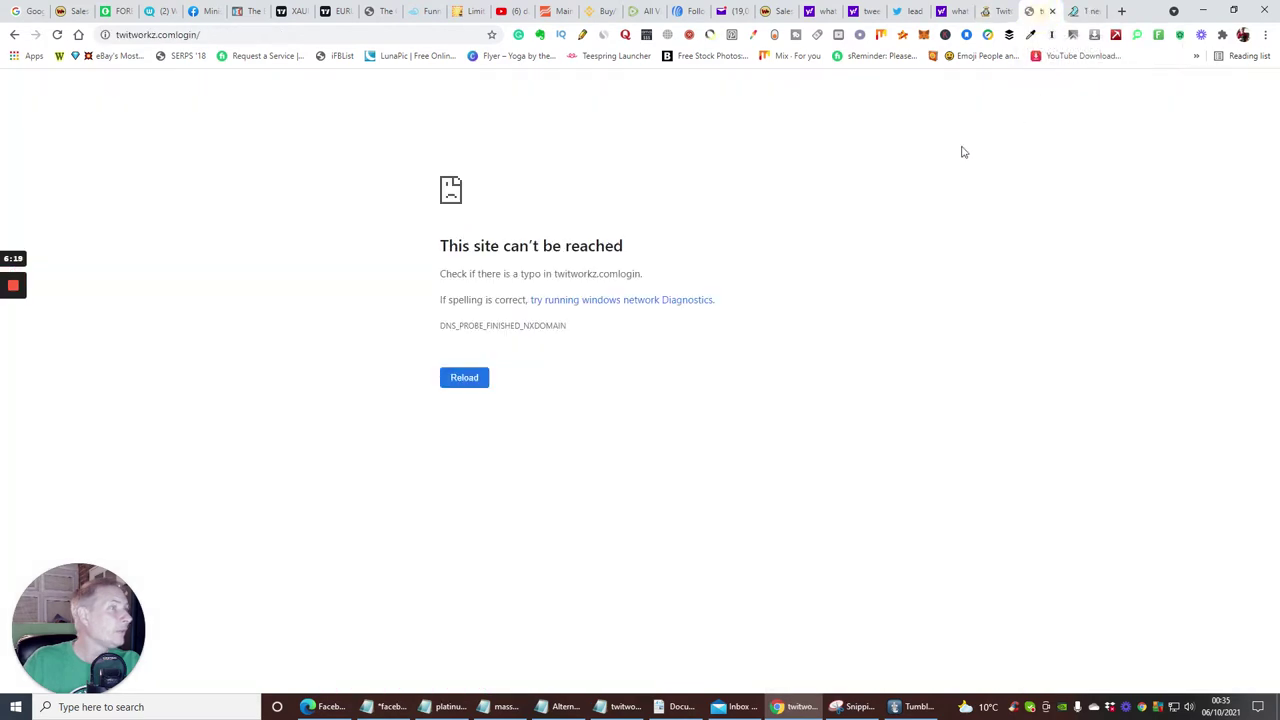
left_click(1080, 11)
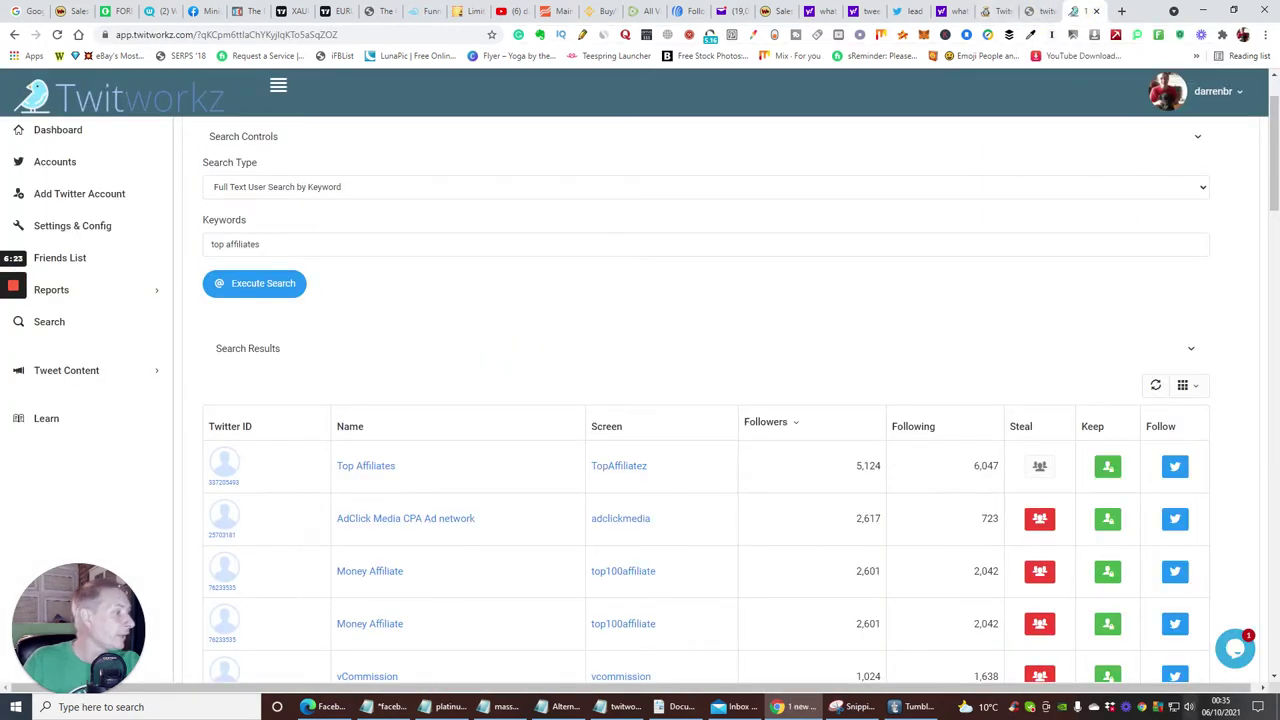
Open the 1_passiveincome account's settings from the Twitter accounts list, and open the user search for that account.
scroll(780, 225, "up", 1)
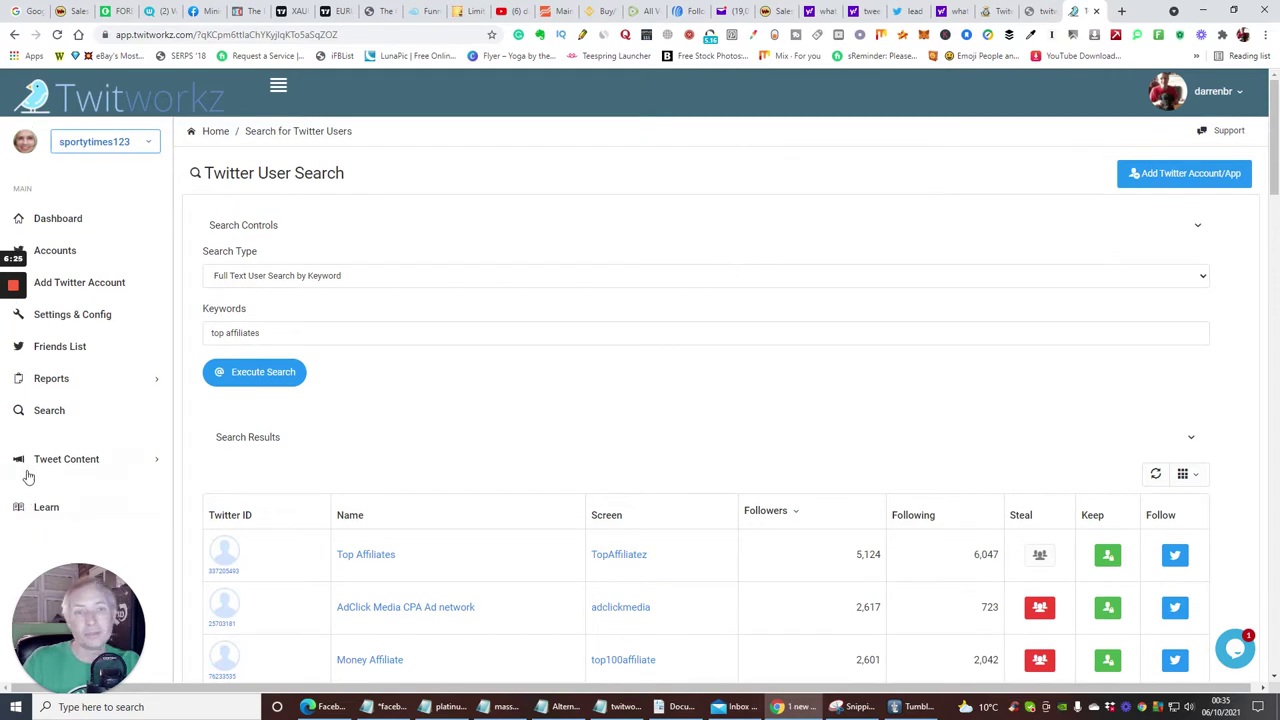
mouse_move(19, 389)
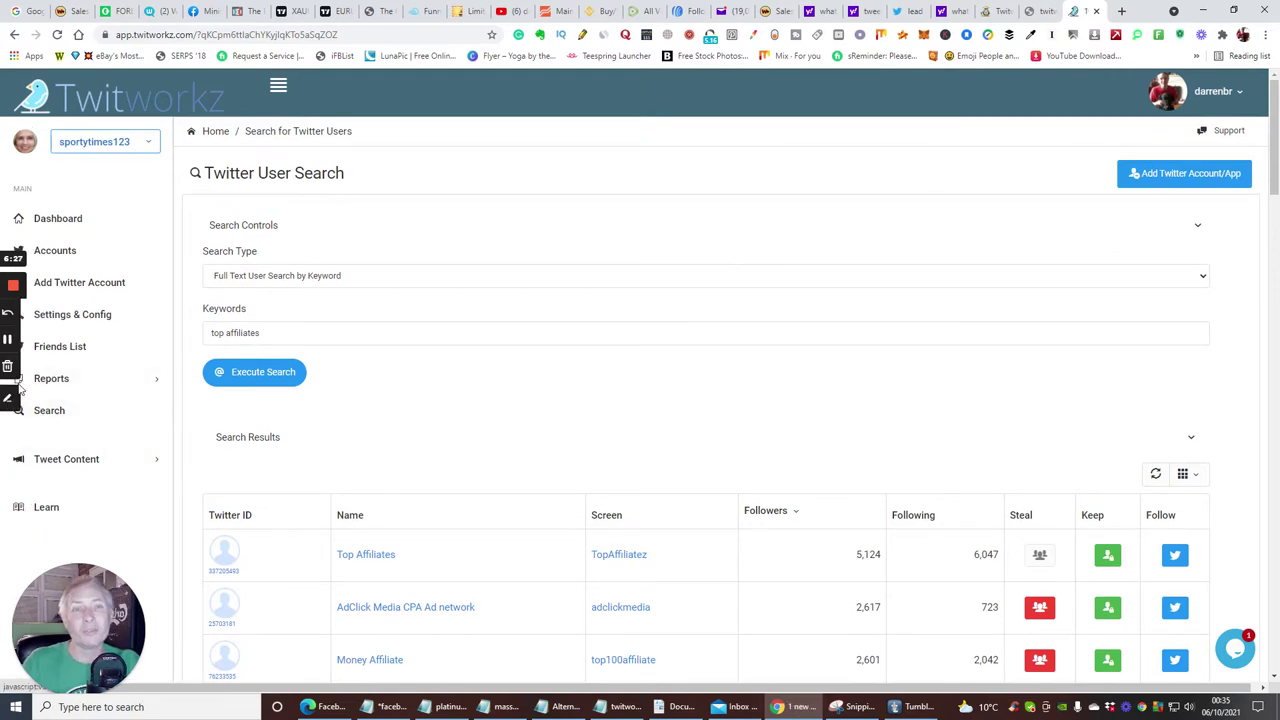
left_click(64, 250)
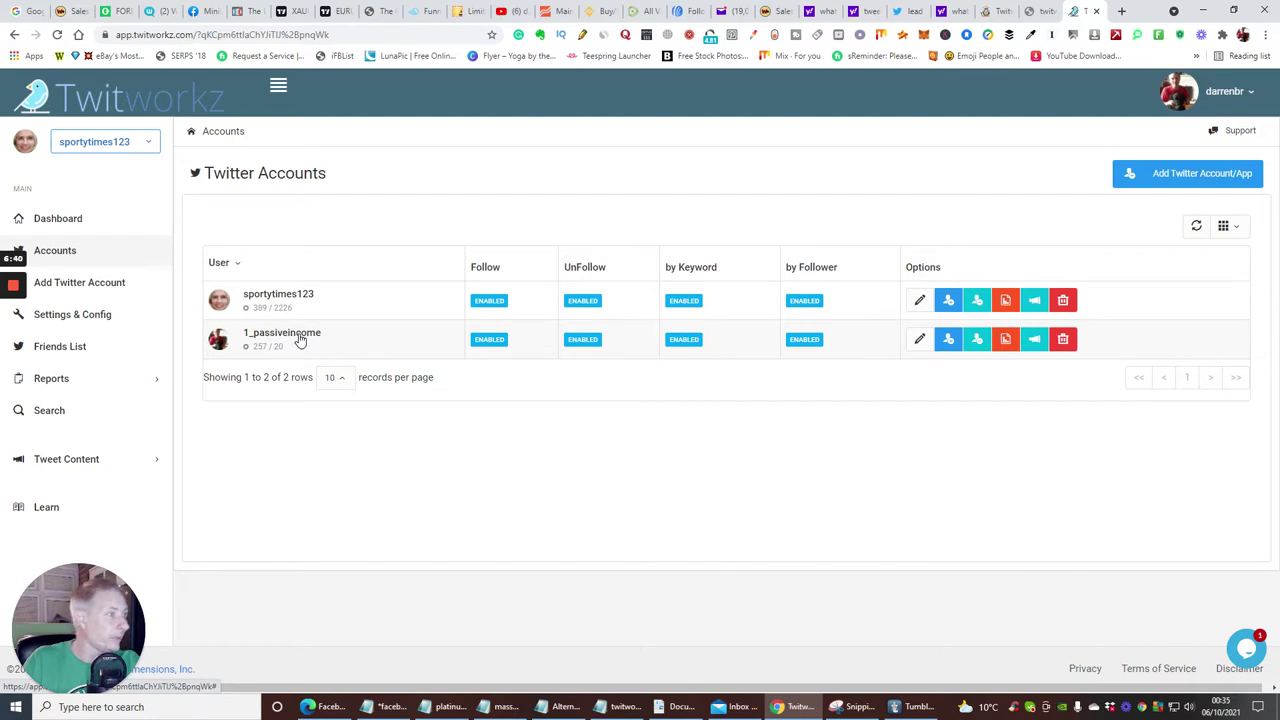
left_click(915, 341)
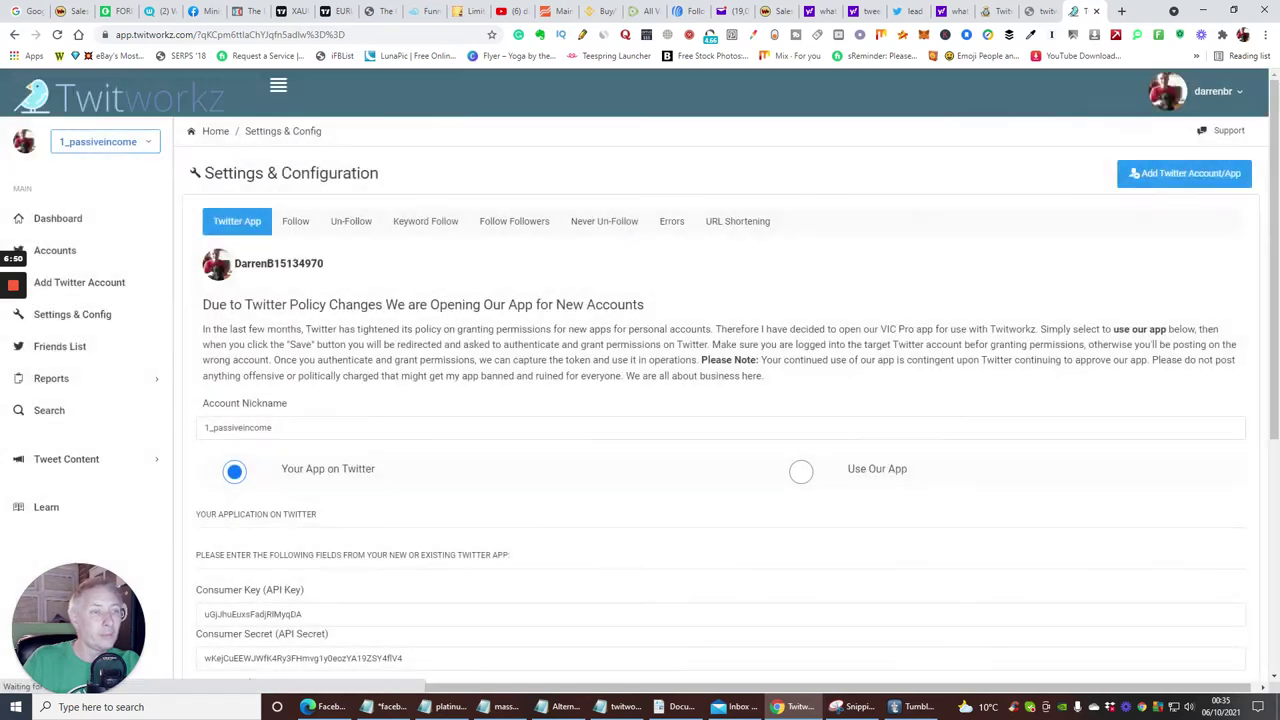
left_click(51, 414)
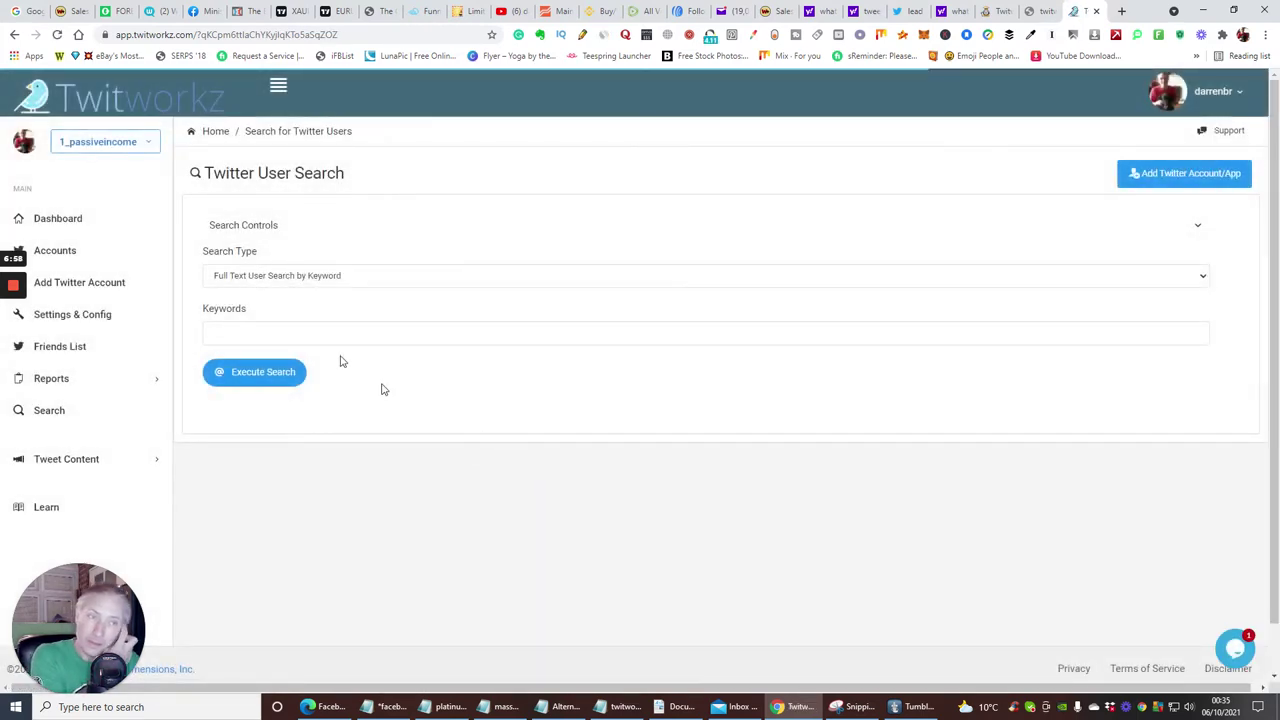
Run a Twitter user search for the keywords "affiliate marketing" for the 1_passiveincome account.
left_click(229, 332)
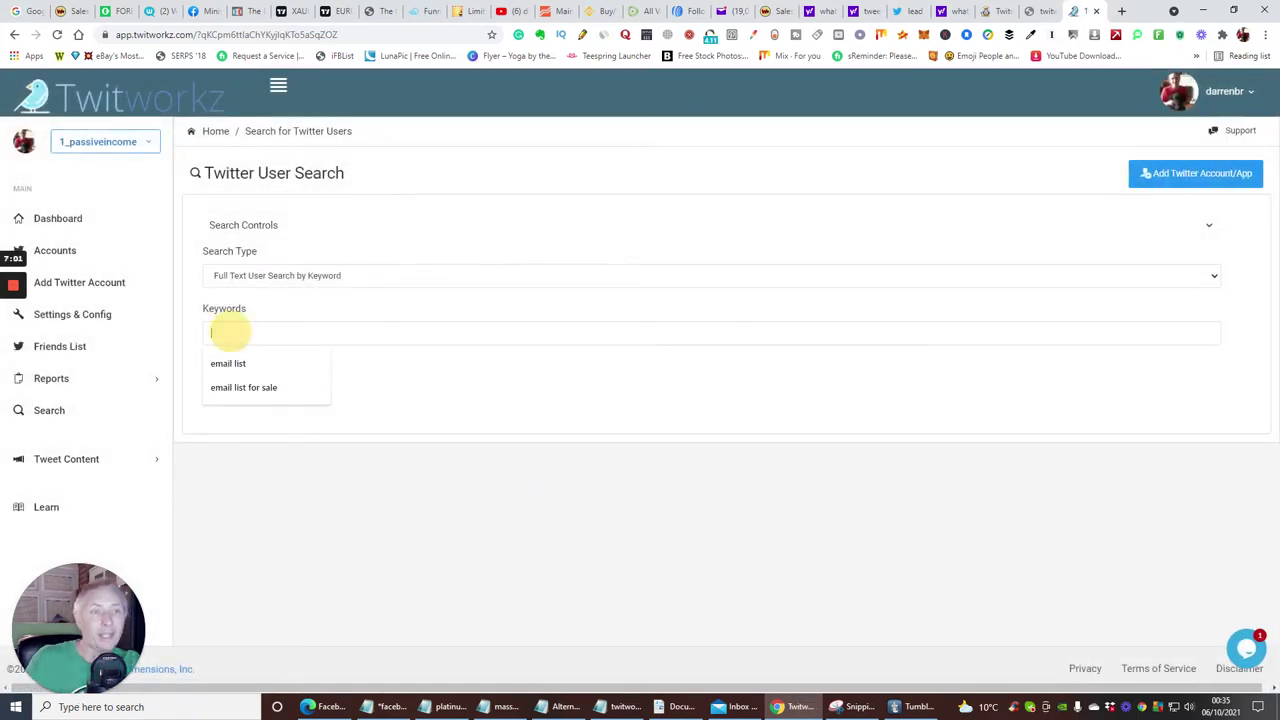
type("af")
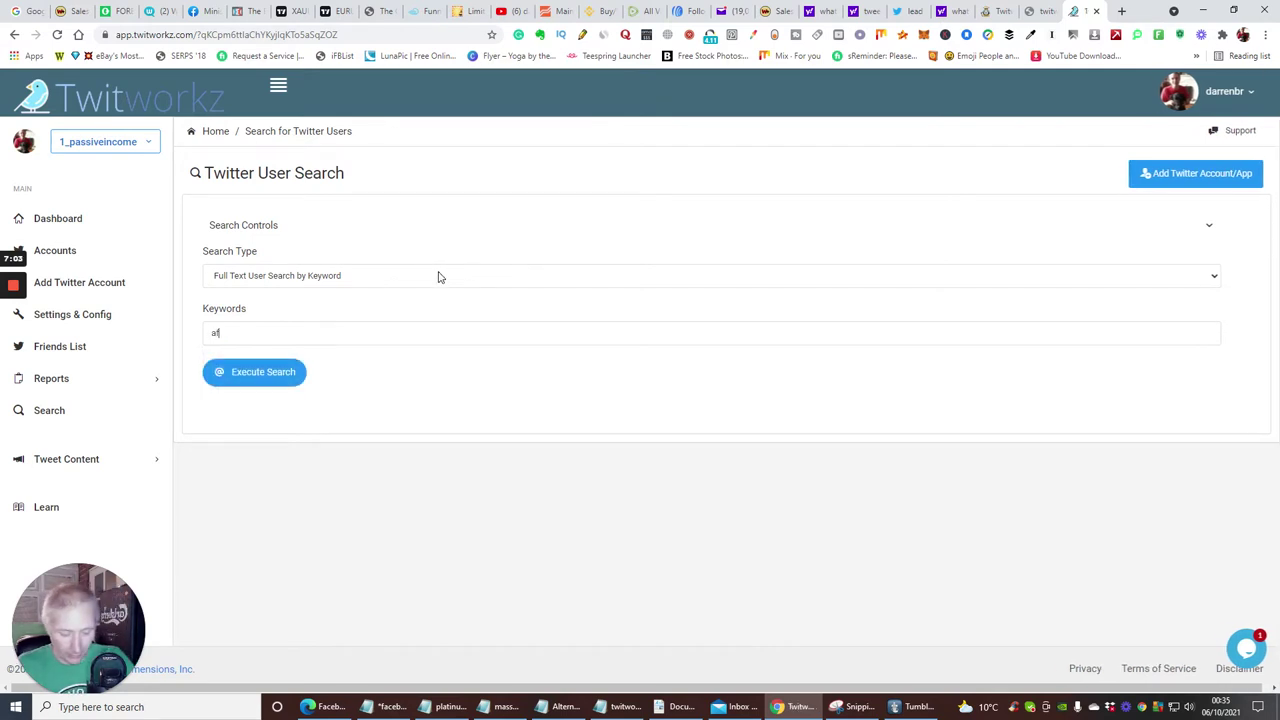
type("filiate mar")
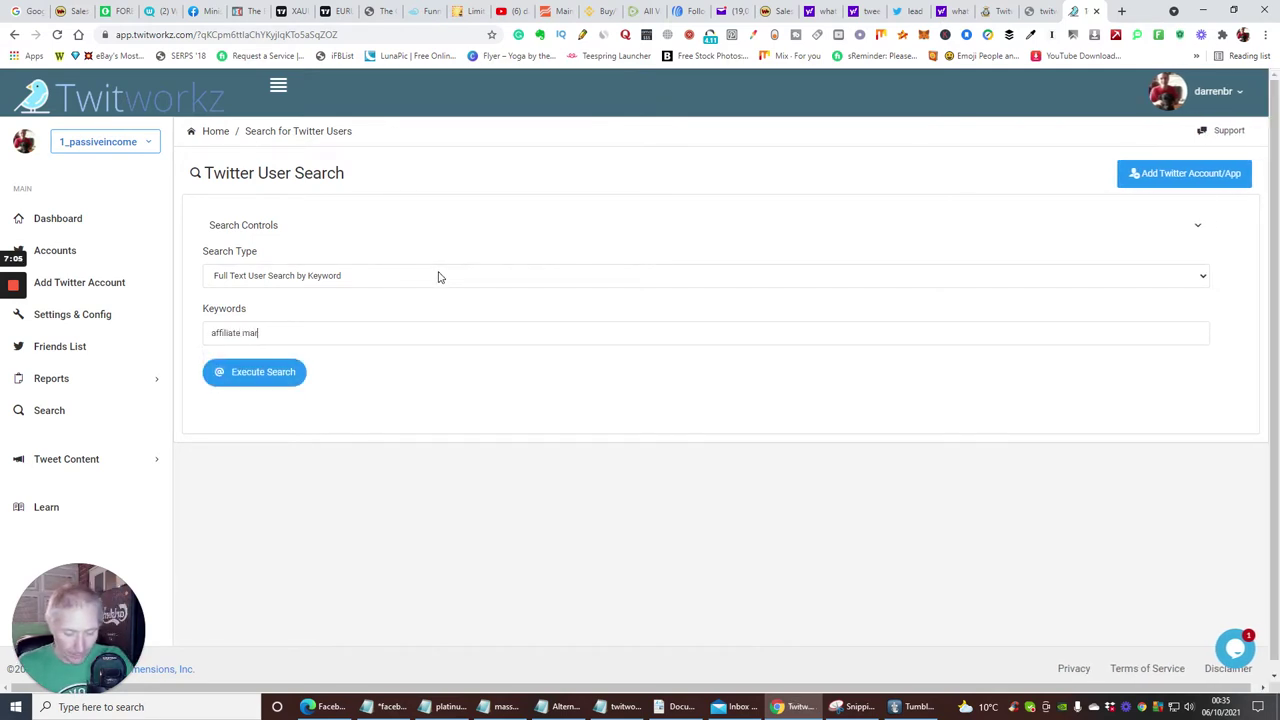
type("keting")
key("Return")
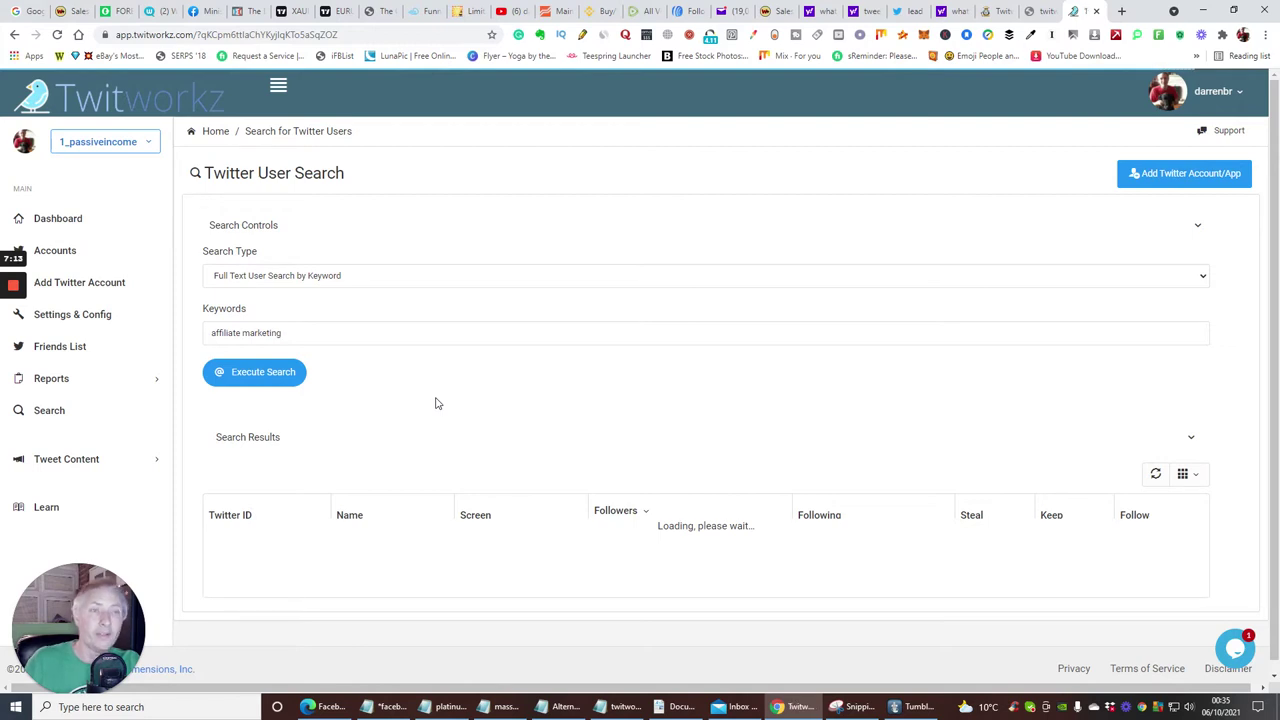
Set CJNetwork and AffiliateMarkng as sources for stealing followers and look through the rest of the affiliate marketing results.
scroll(531, 369, "down", 3)
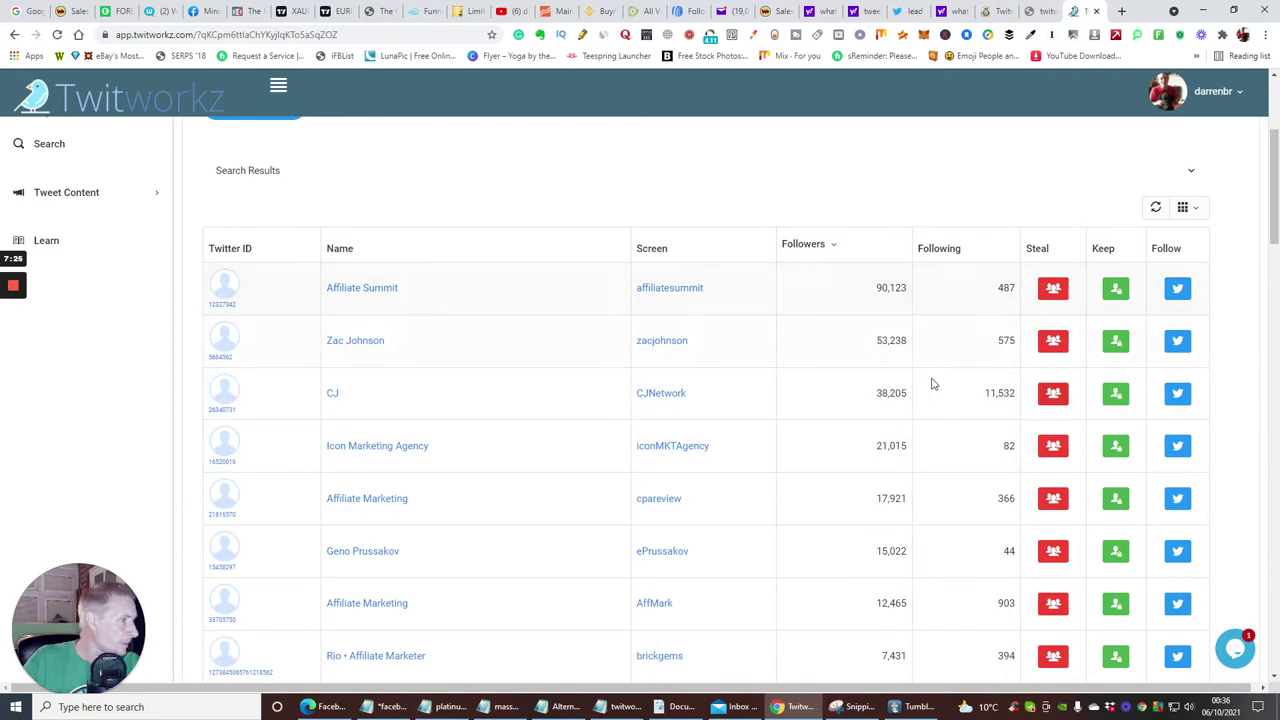
scroll(935, 404, "down", 3)
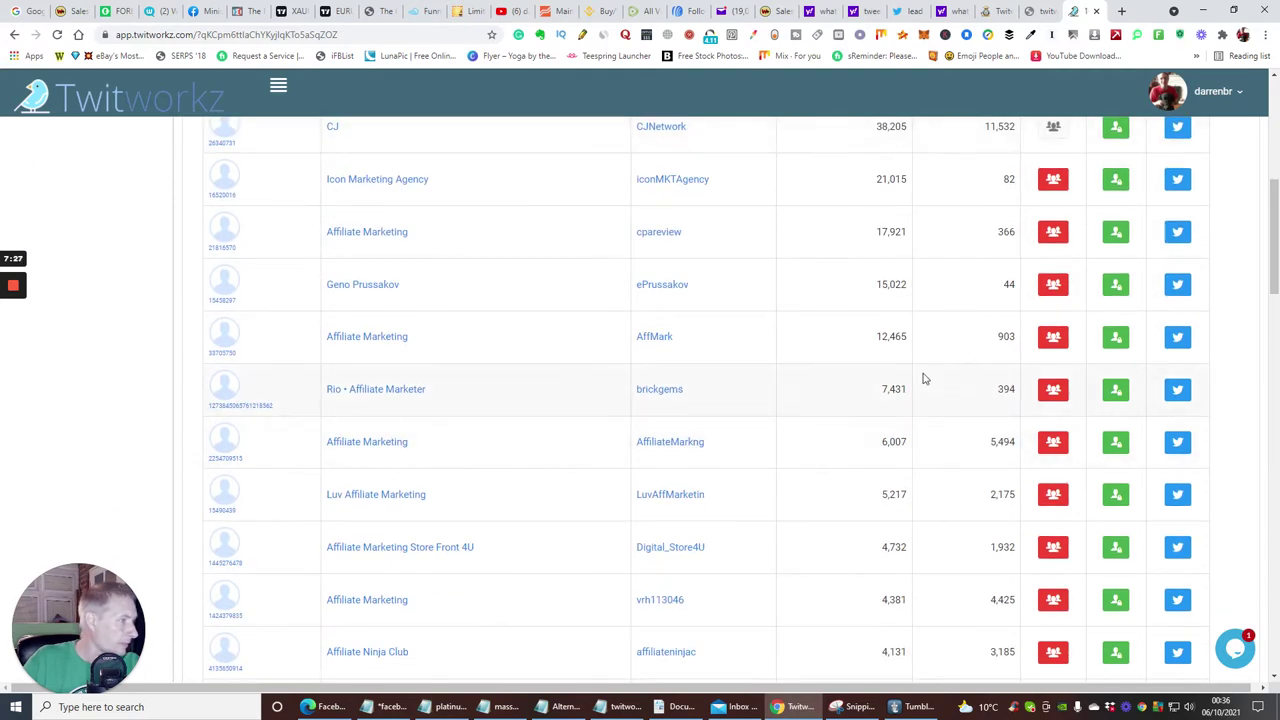
scroll(963, 491, "down", 2)
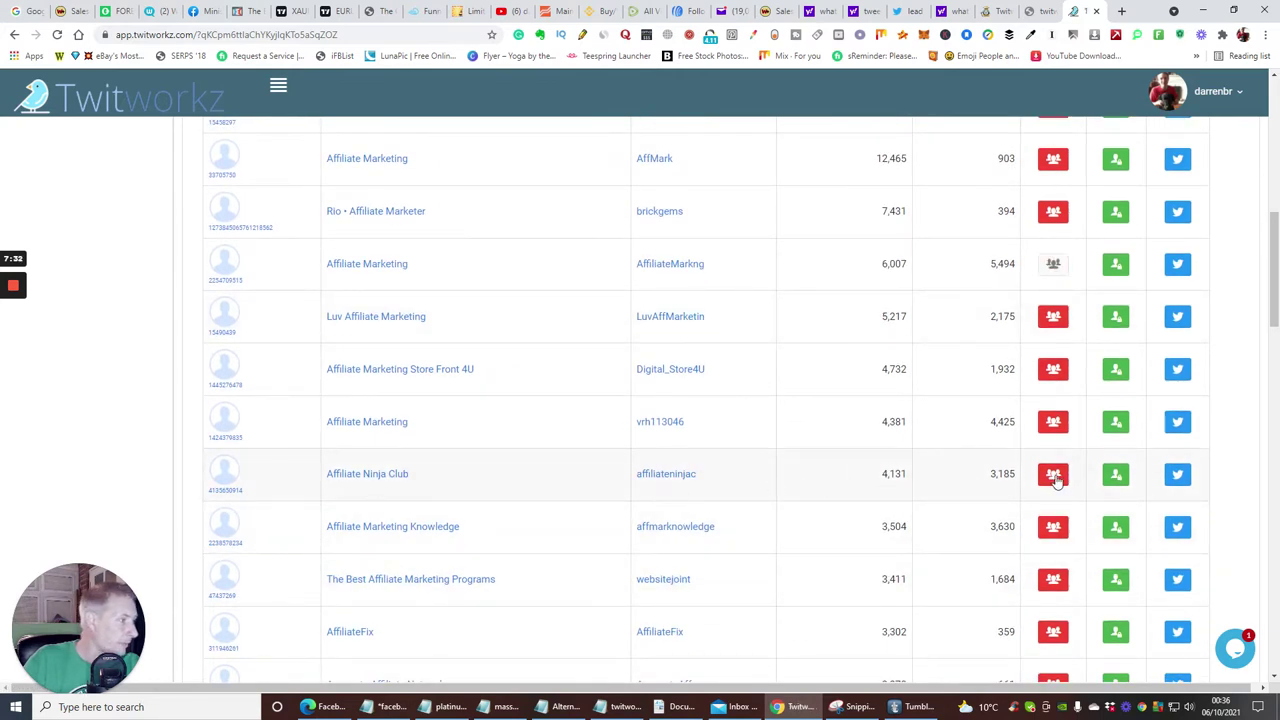
scroll(843, 543, "down", 3)
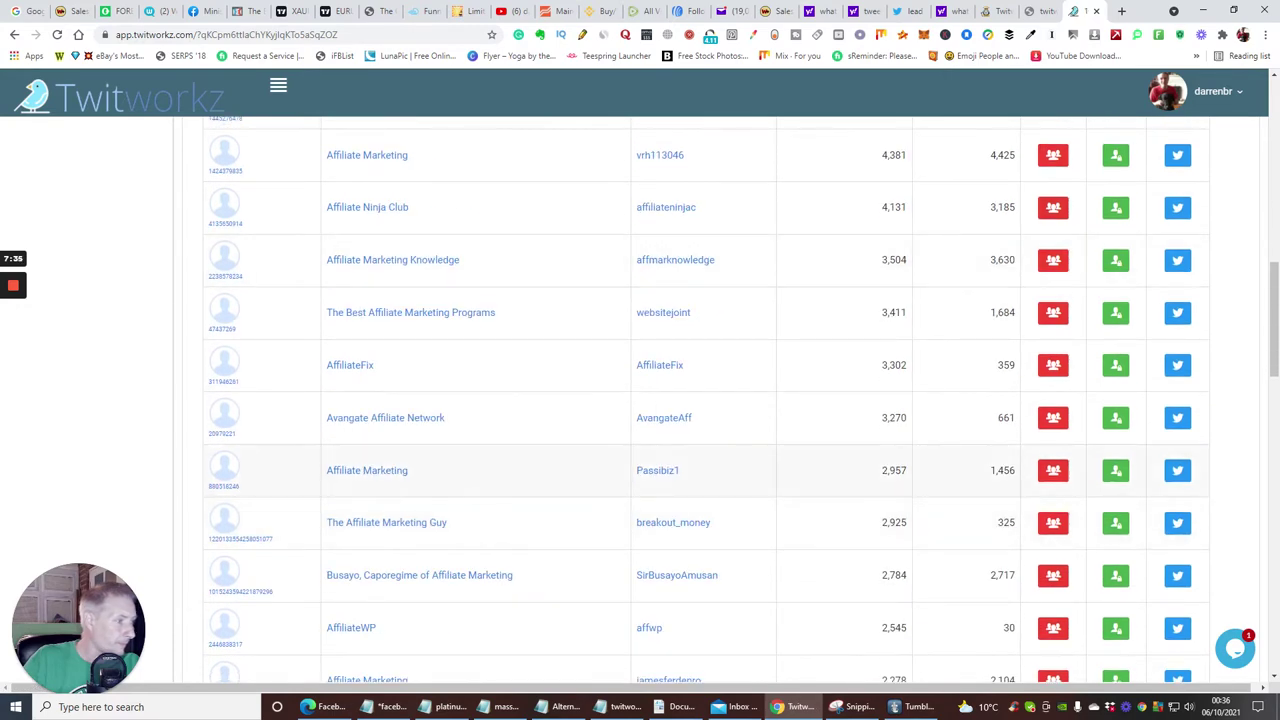
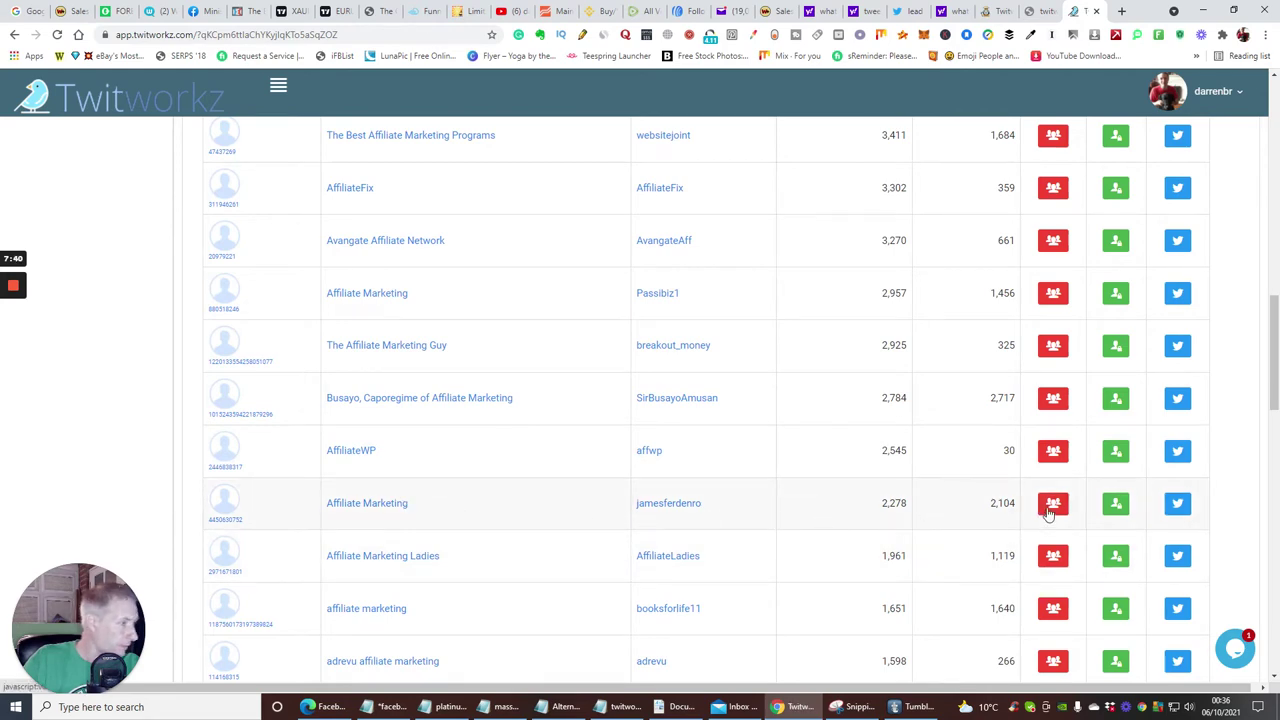
scroll(731, 512, "down", 1)
scroll(731, 512, "down", 4)
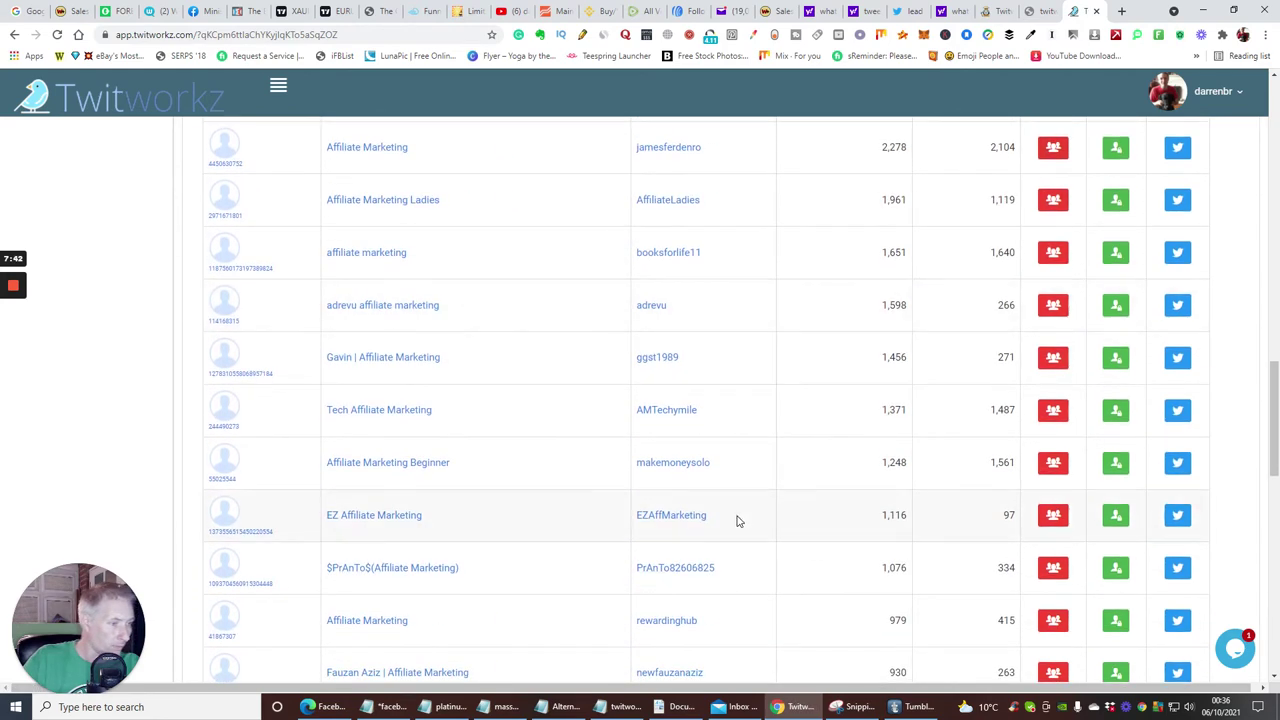
Replace the keywords with an affiliate marketer's full name, run the user search and check the matching accounts' steal status.
scroll(657, 309, "up", 15)
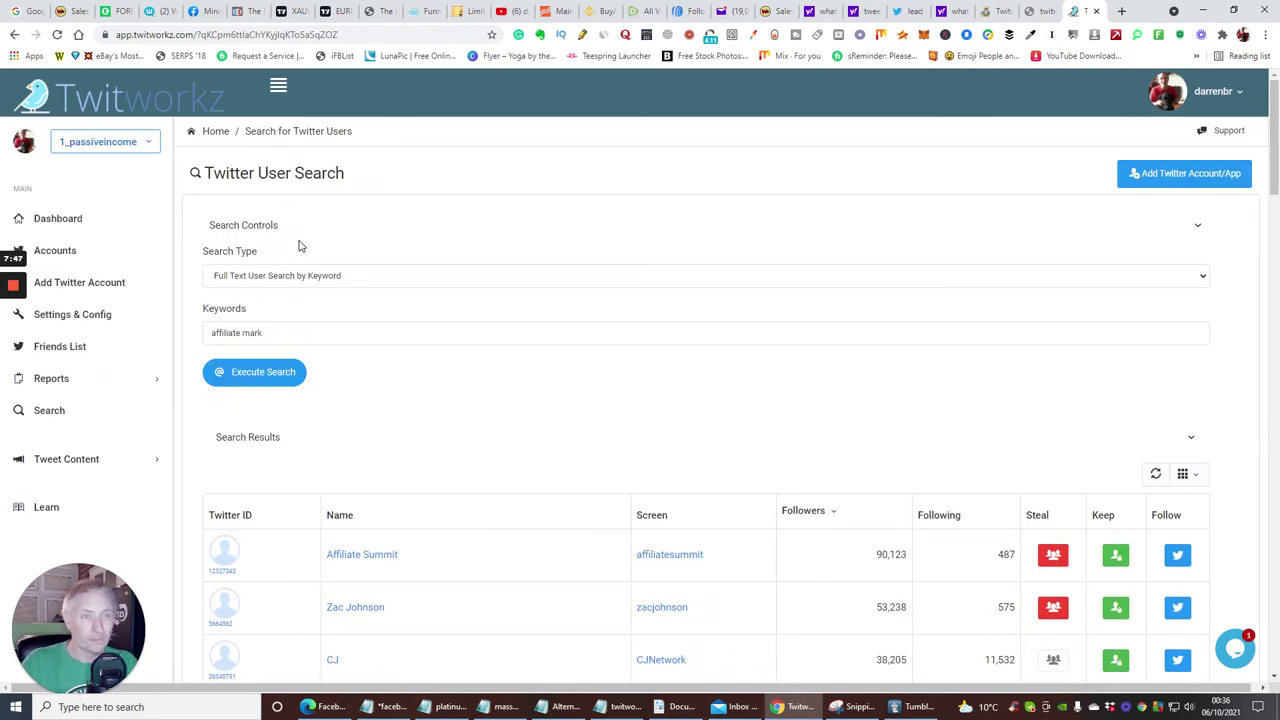
key("BackSpace")
key("BackSpace")
key("BackSpace")
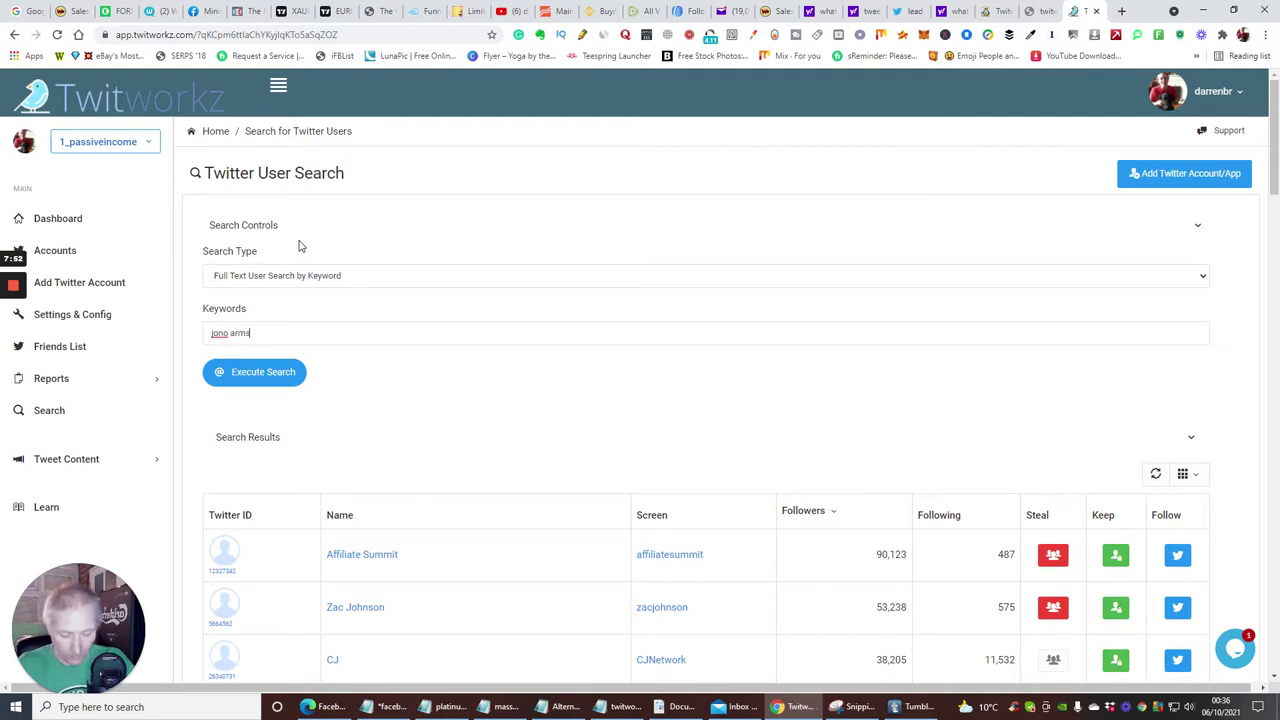
type("armstrong")
key("Return")
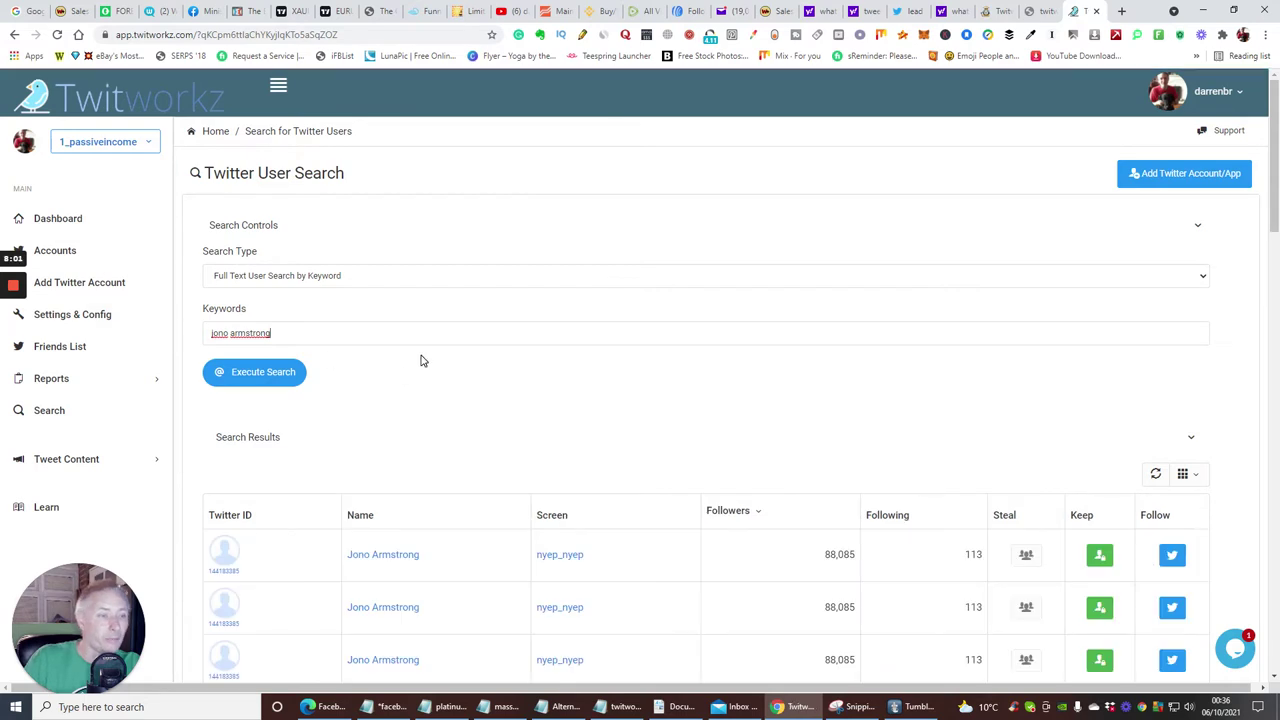
scroll(663, 371, "down", 3)
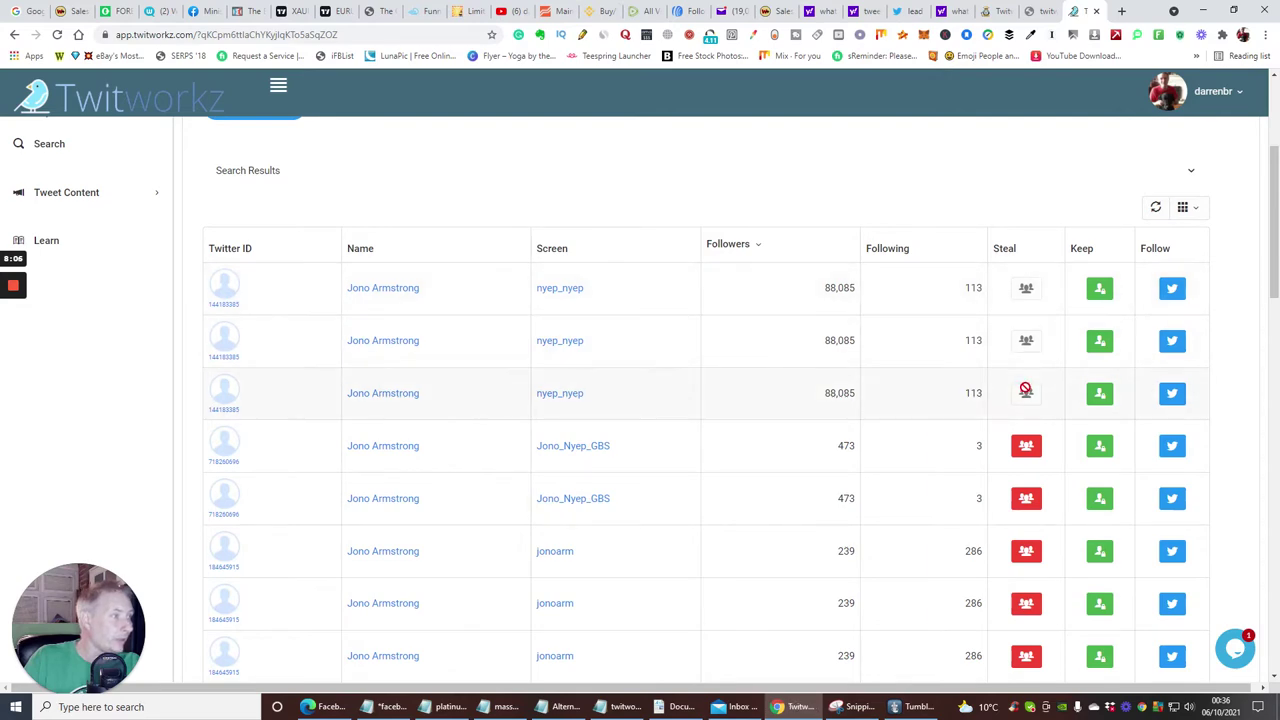
scroll(657, 317, "down", 1)
scroll(657, 320, "down", 7)
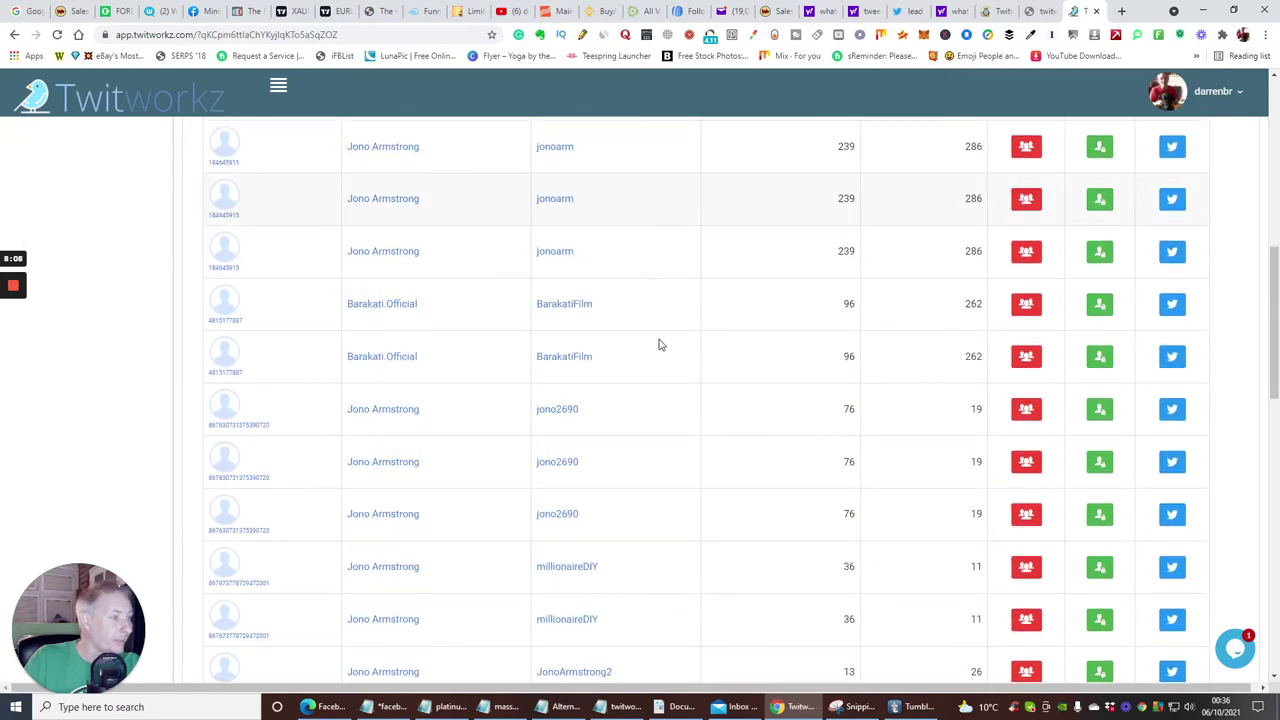
scroll(622, 340, "up", 6)
scroll(600, 345, "up", 4)
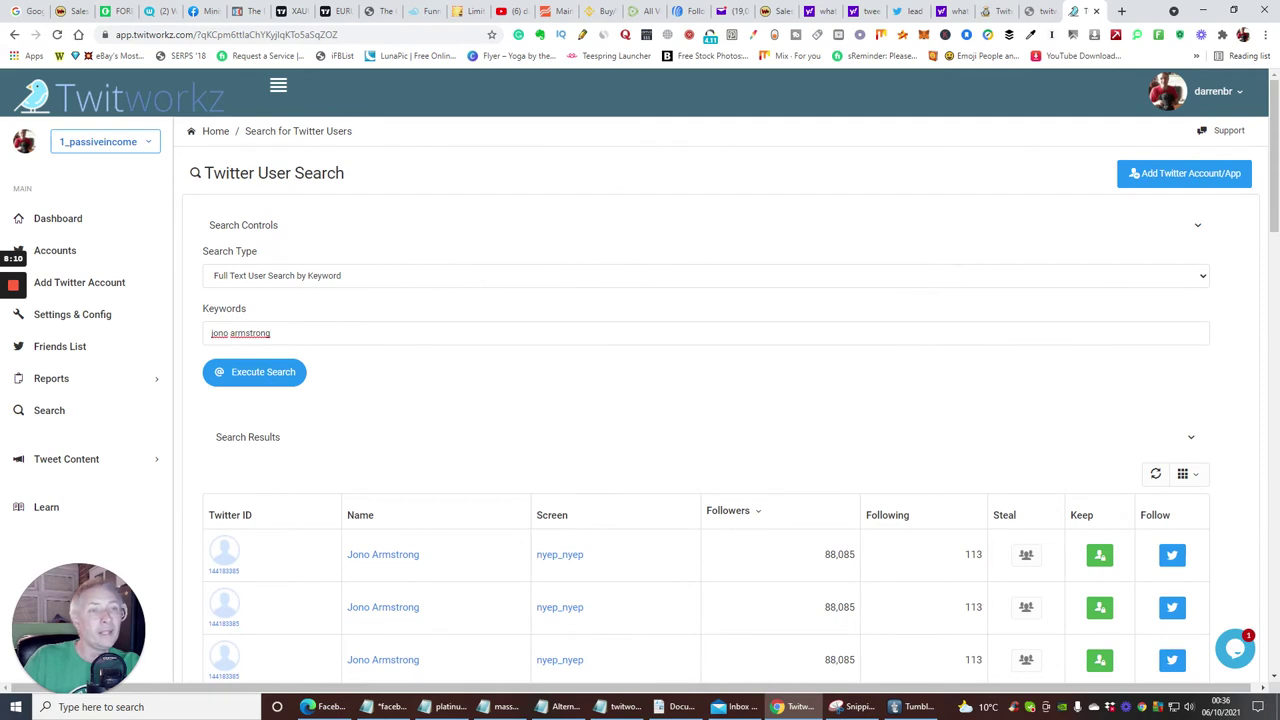
Replace the keywords with a second marketer's full name and run the Twitter user search again.
key("BackSpace")
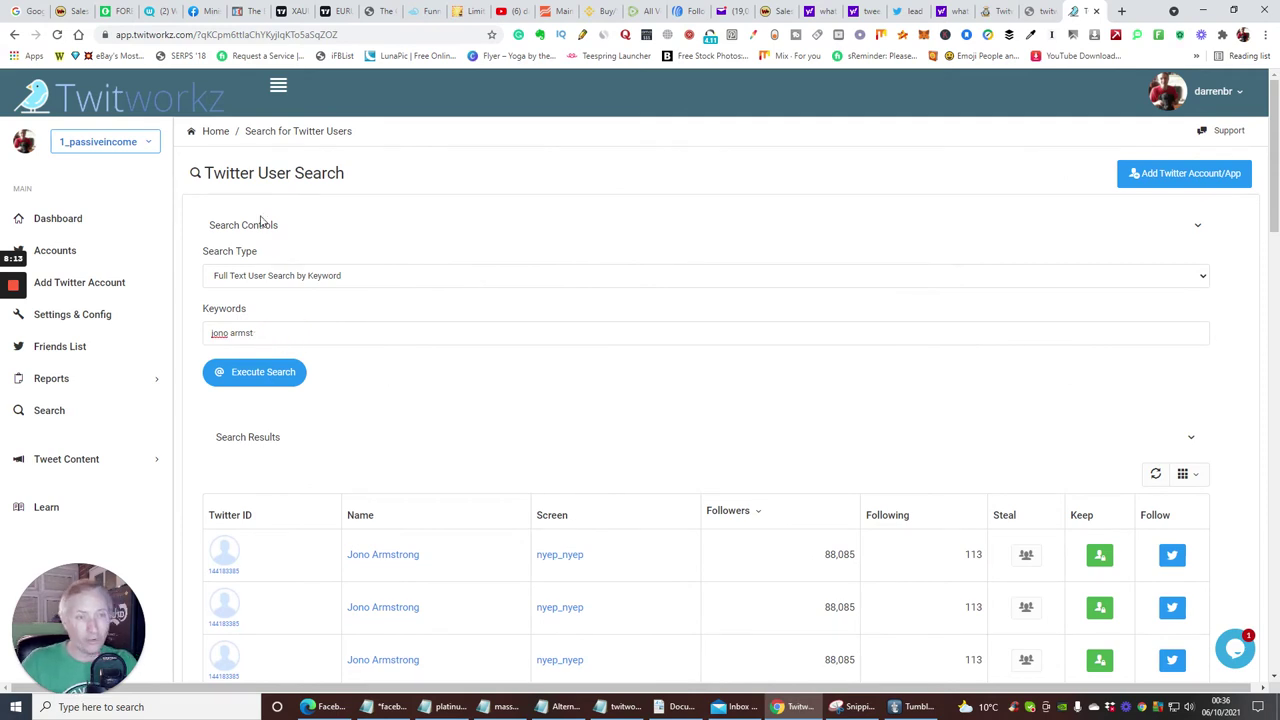
key("BackSpace")
key("BackSpace")
key("BackSpace")
key("BackSpace")
key("BackSpace")
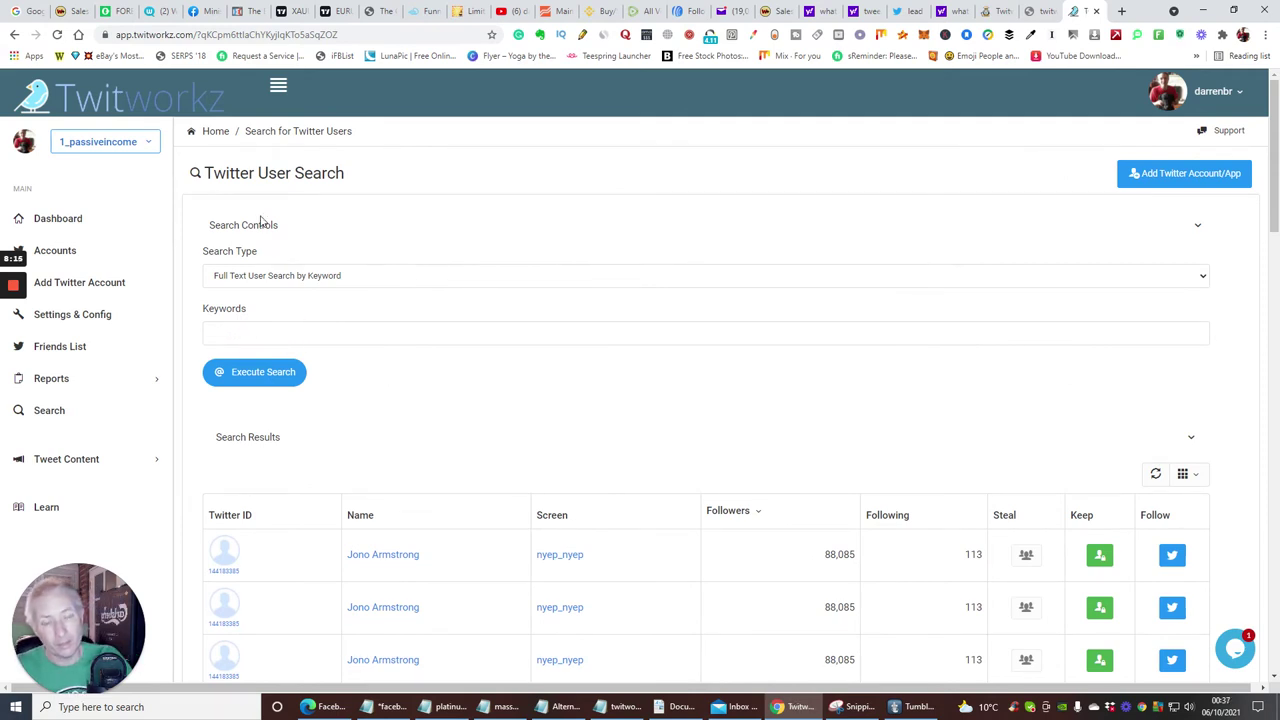
type("joh")
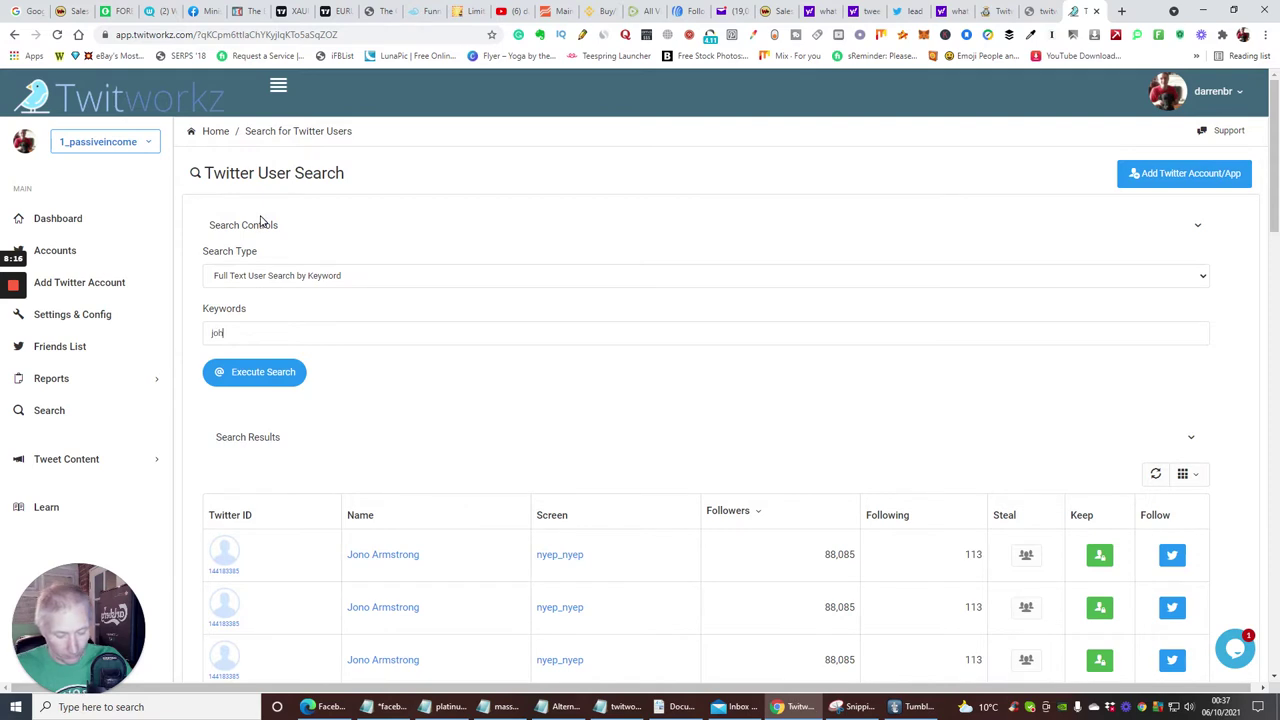
type("n thornhill")
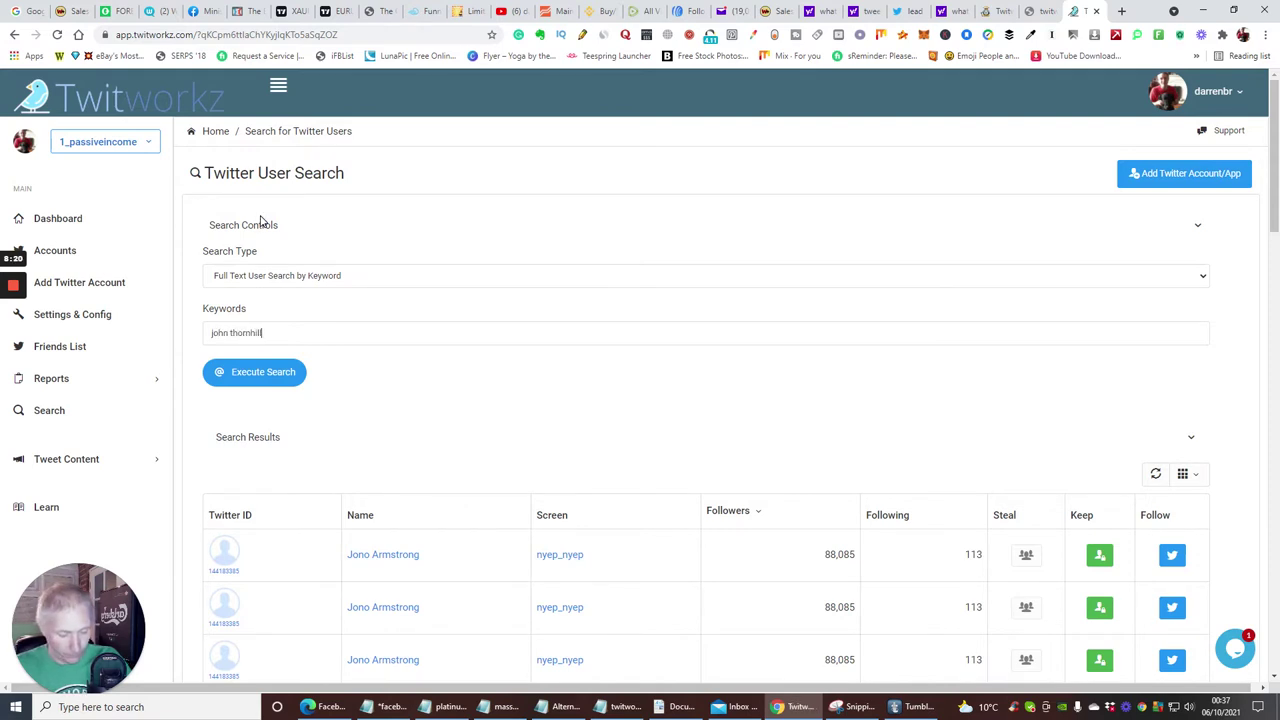
key("Return")
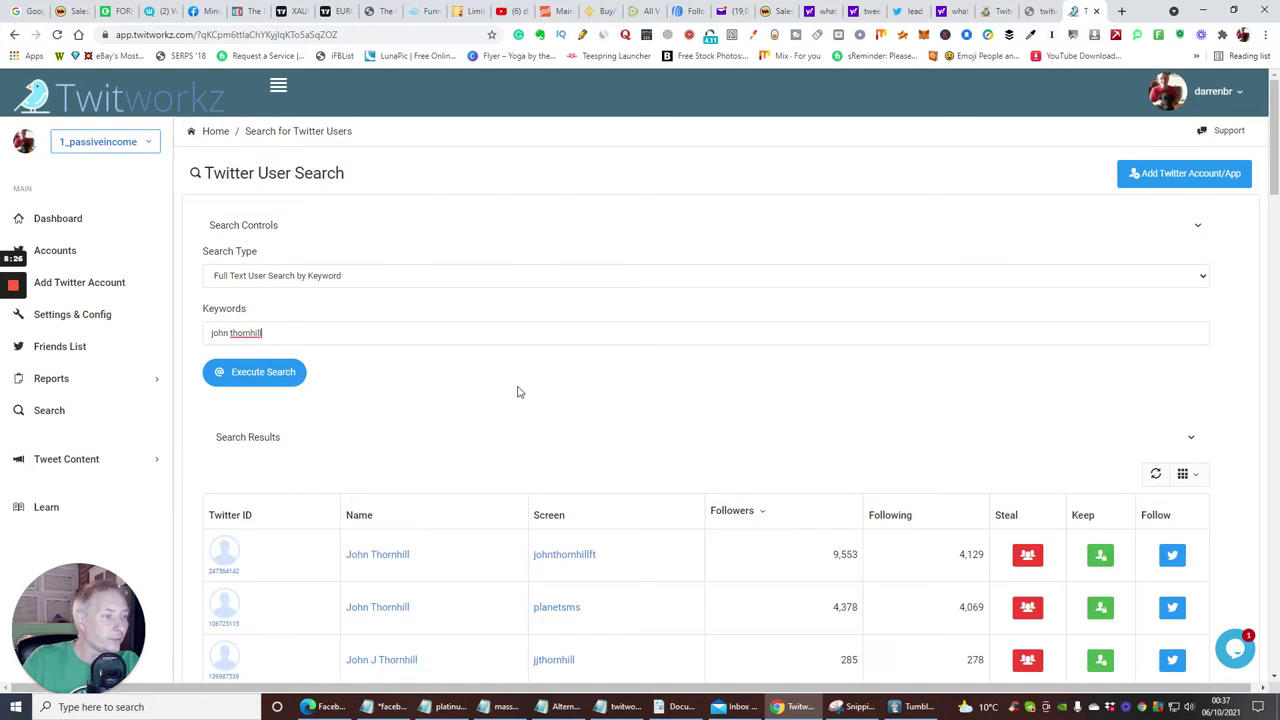
Set the two most-followed accounts in the results as sources for stealing followers and look over the remaining matches.
scroll(600, 389, "down", 2)
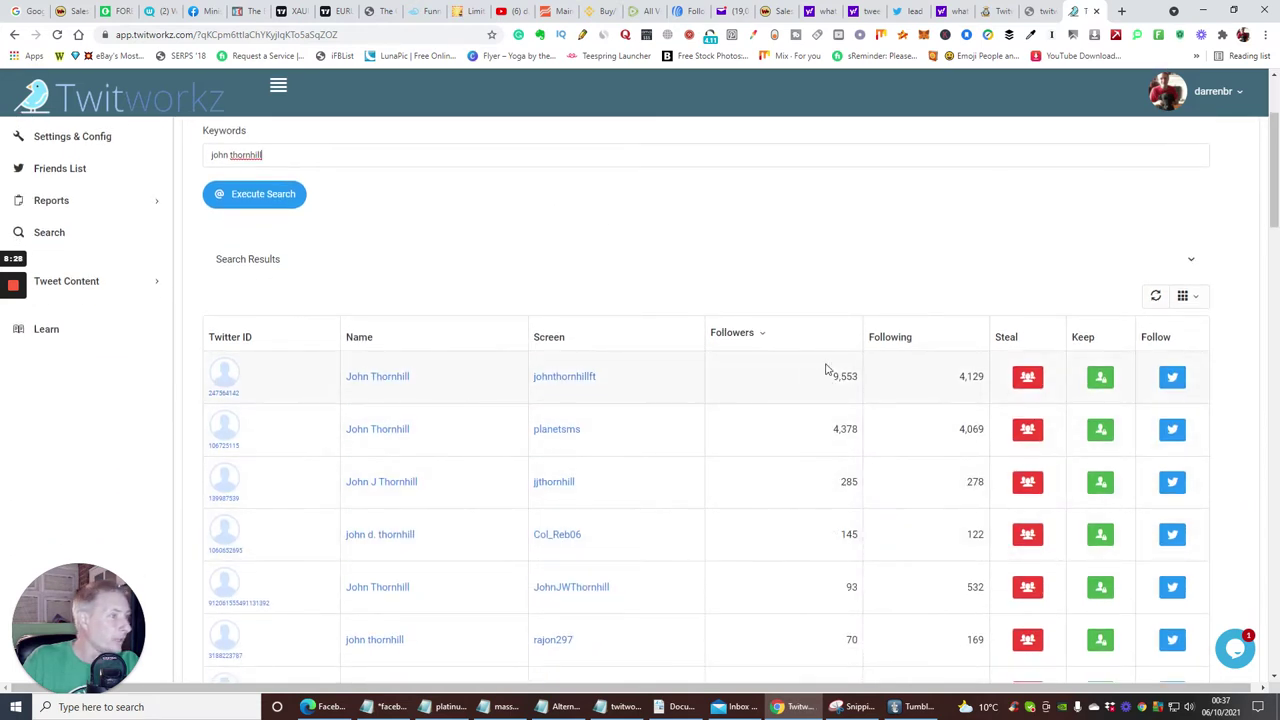
left_click(1017, 384)
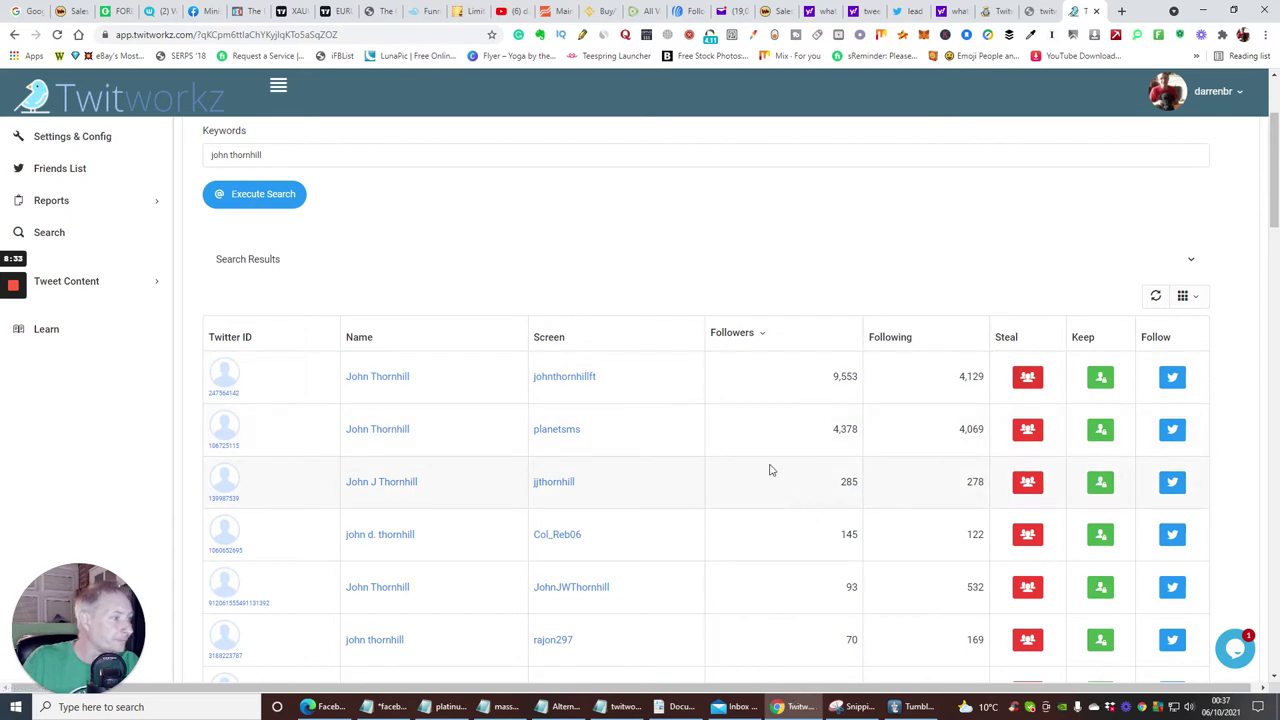
scroll(770, 470, "down", 1)
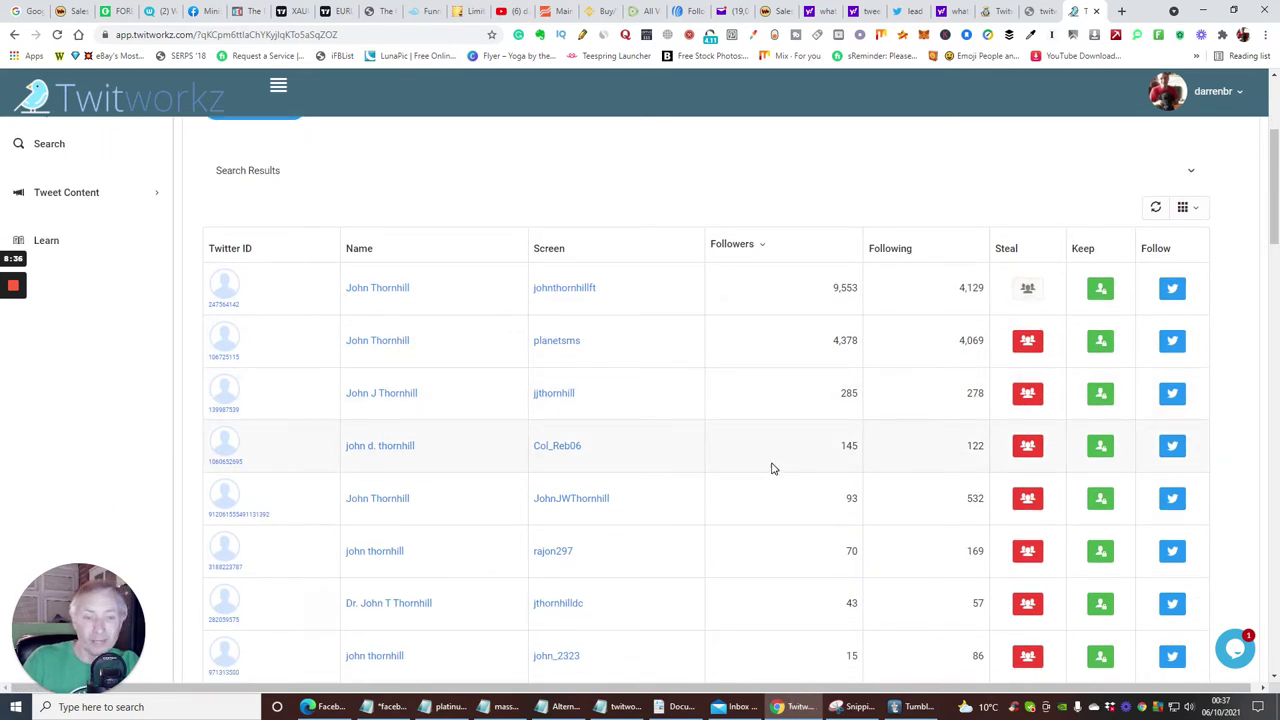
left_click(1026, 338)
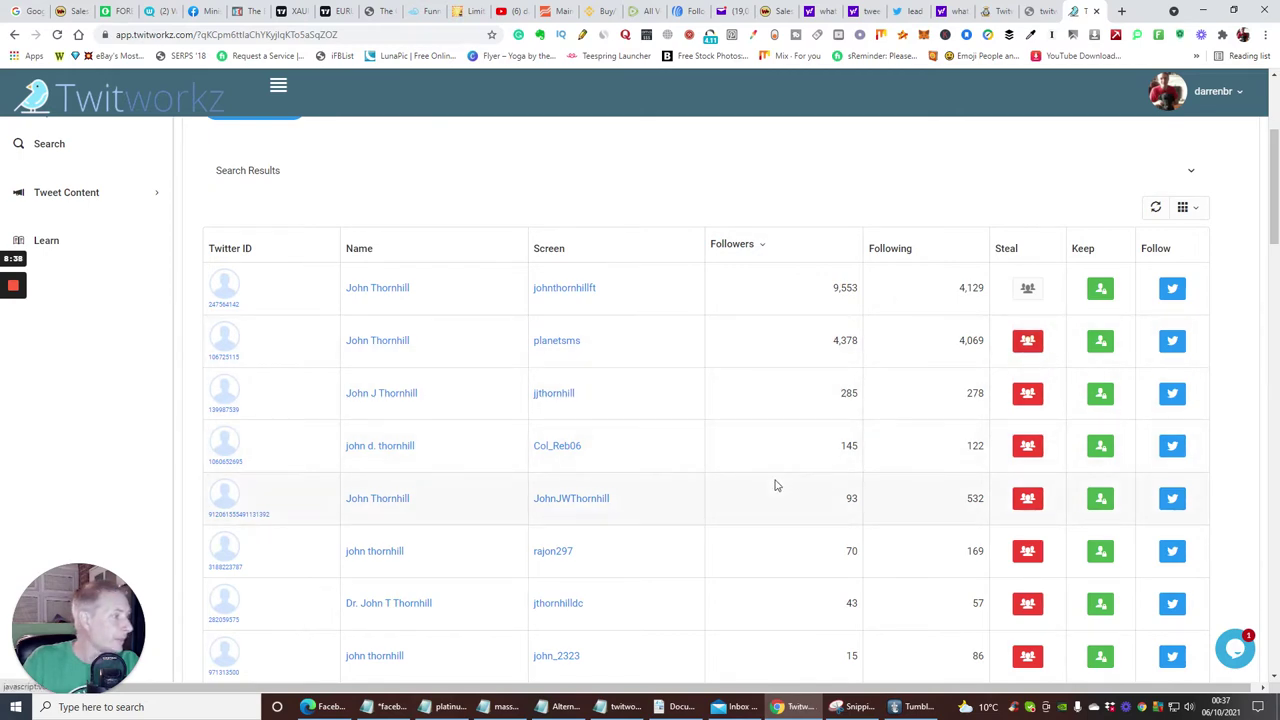
scroll(775, 485, "down", 6)
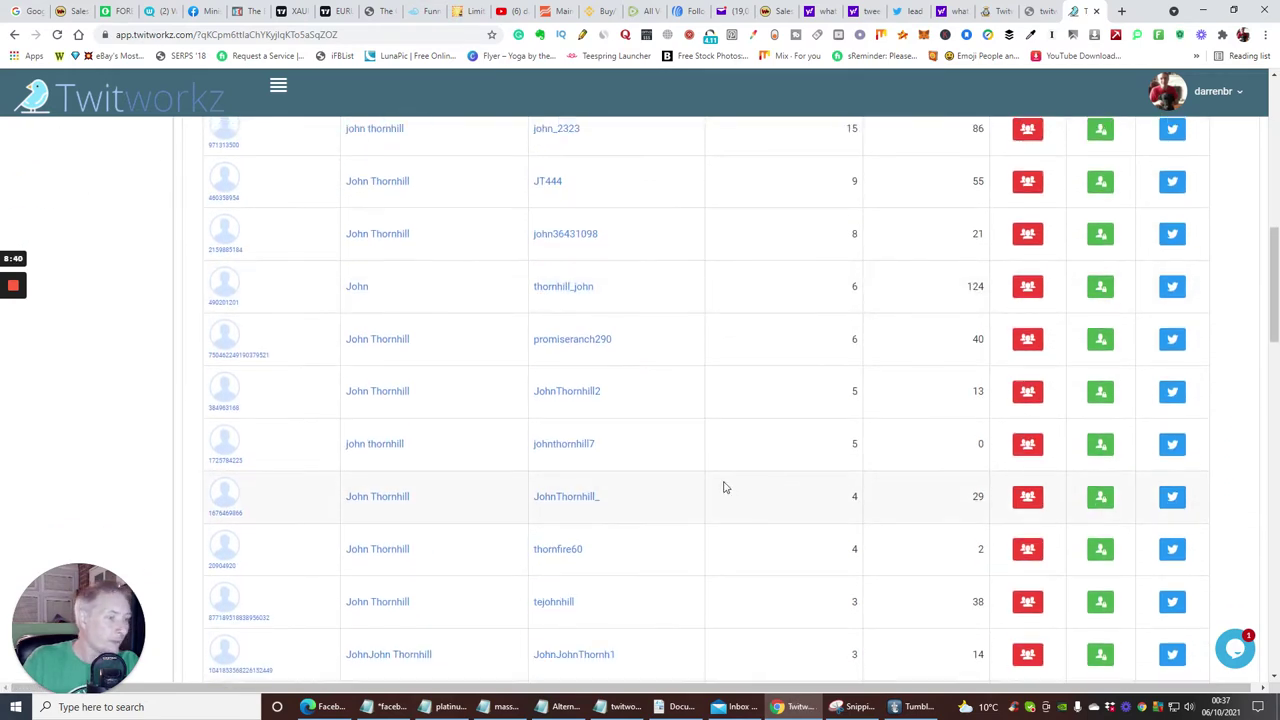
scroll(725, 487, "up", 9)
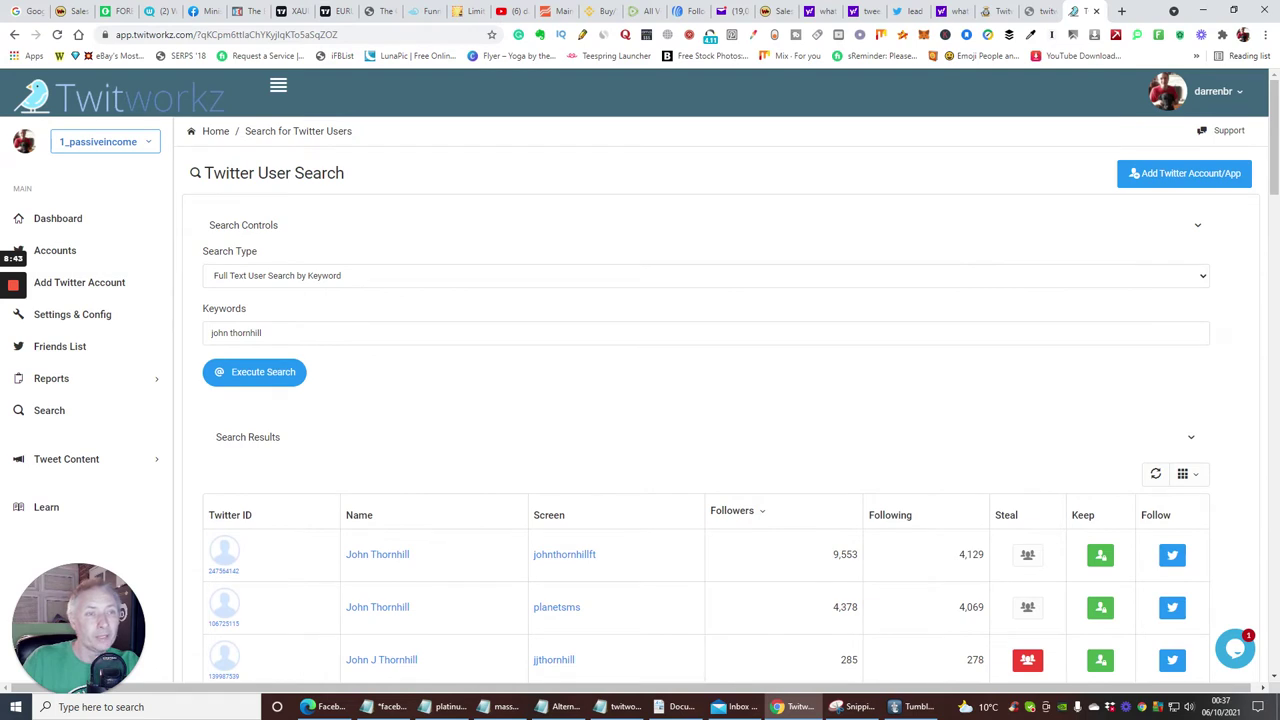
Search for a third marketer by full name, check the matching accounts' steal status, and clear the keywords.
left_click(291, 339)
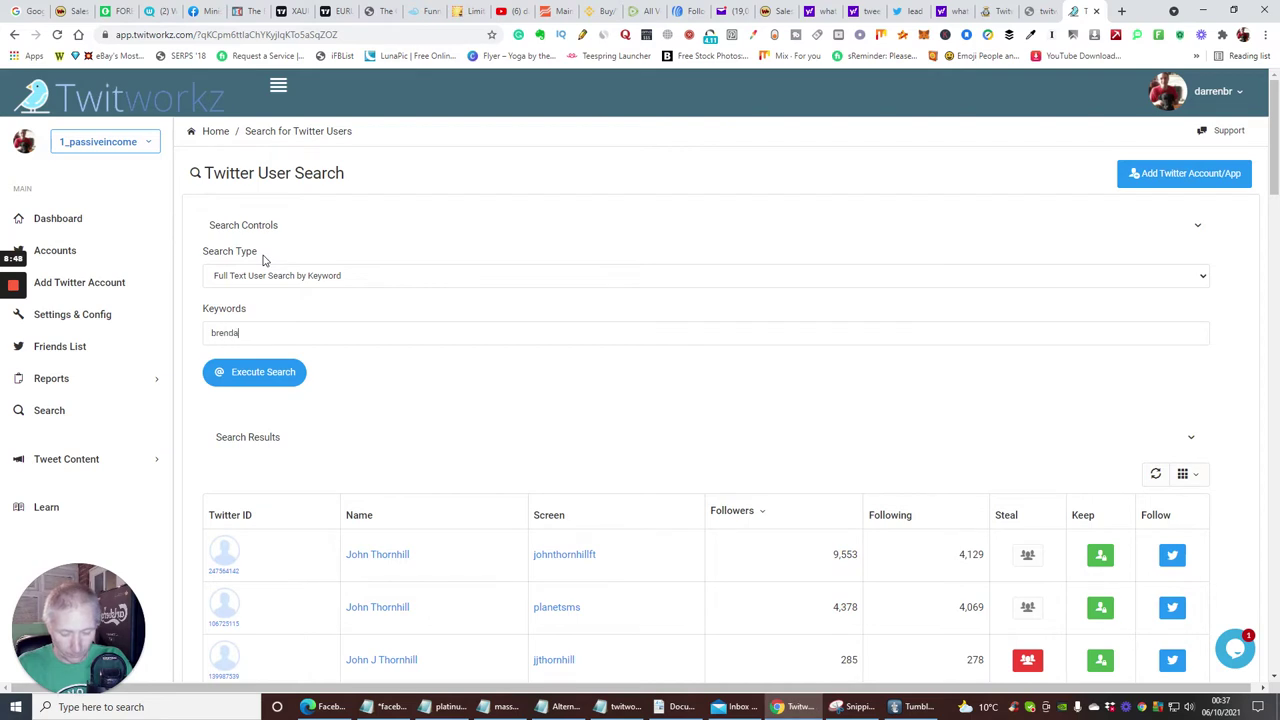
key("Return")
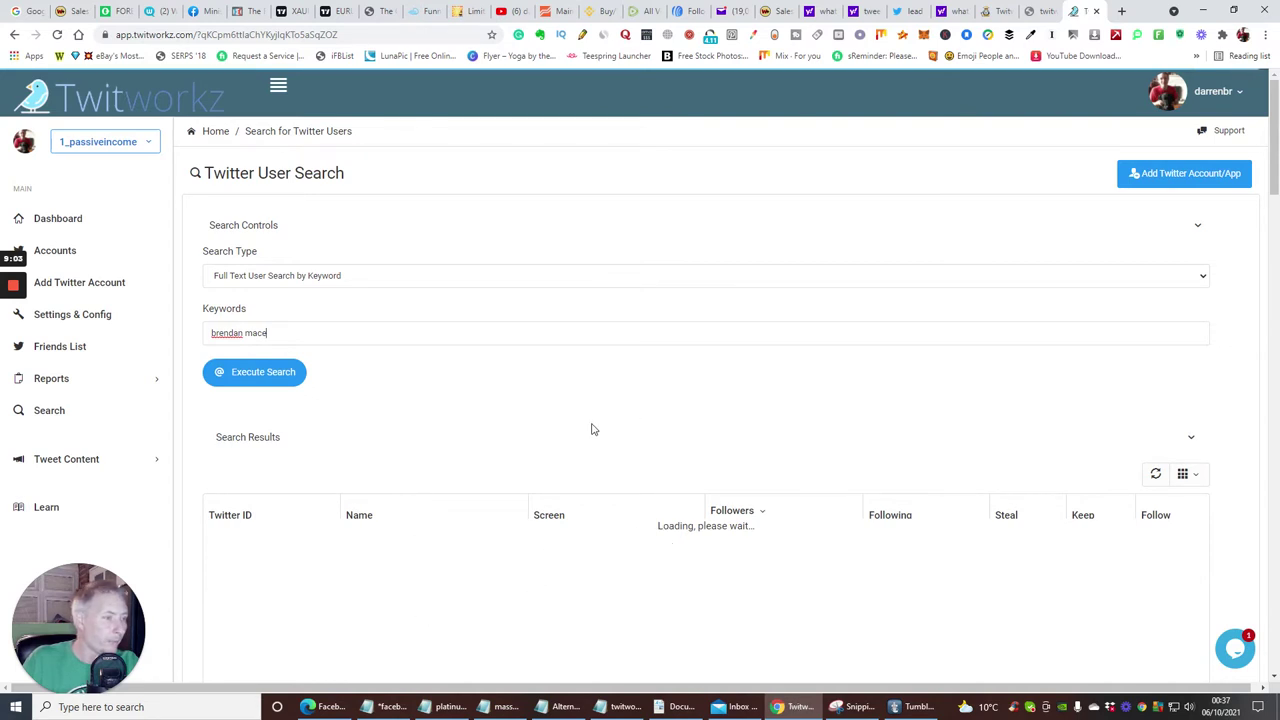
scroll(508, 343, "down", 1)
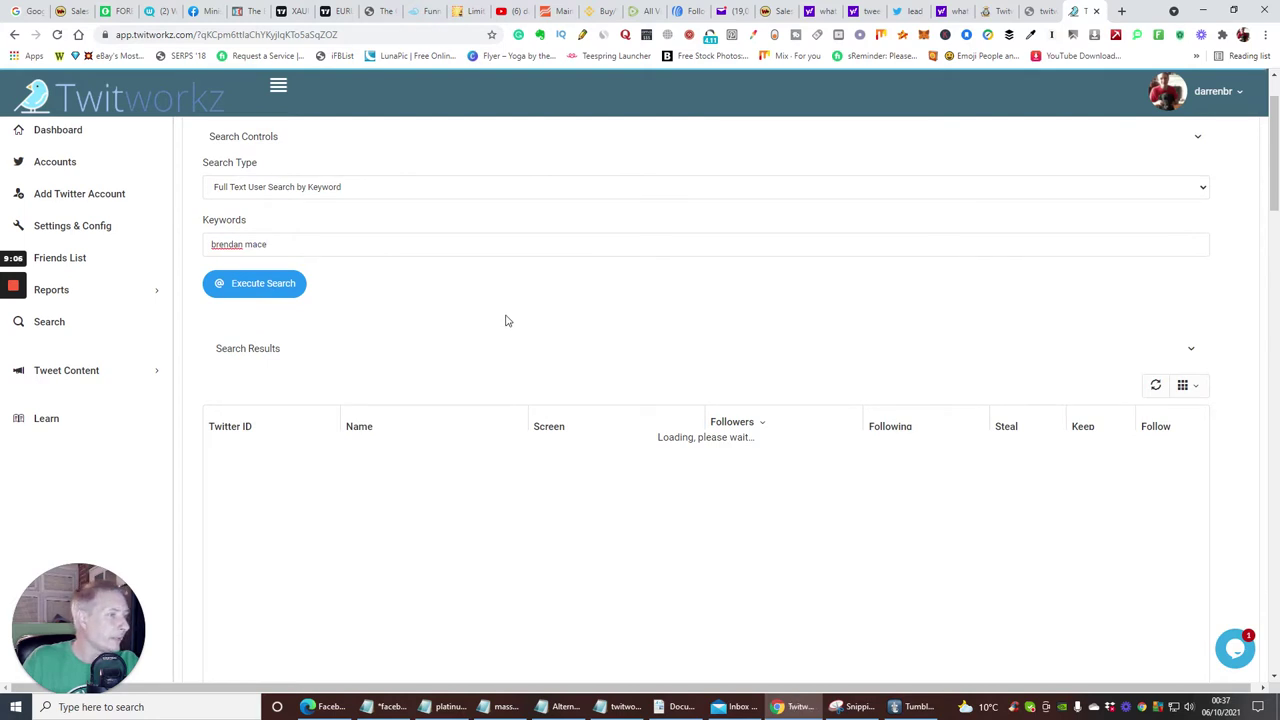
scroll(506, 320, "up", 1)
scroll(486, 392, "down", 2)
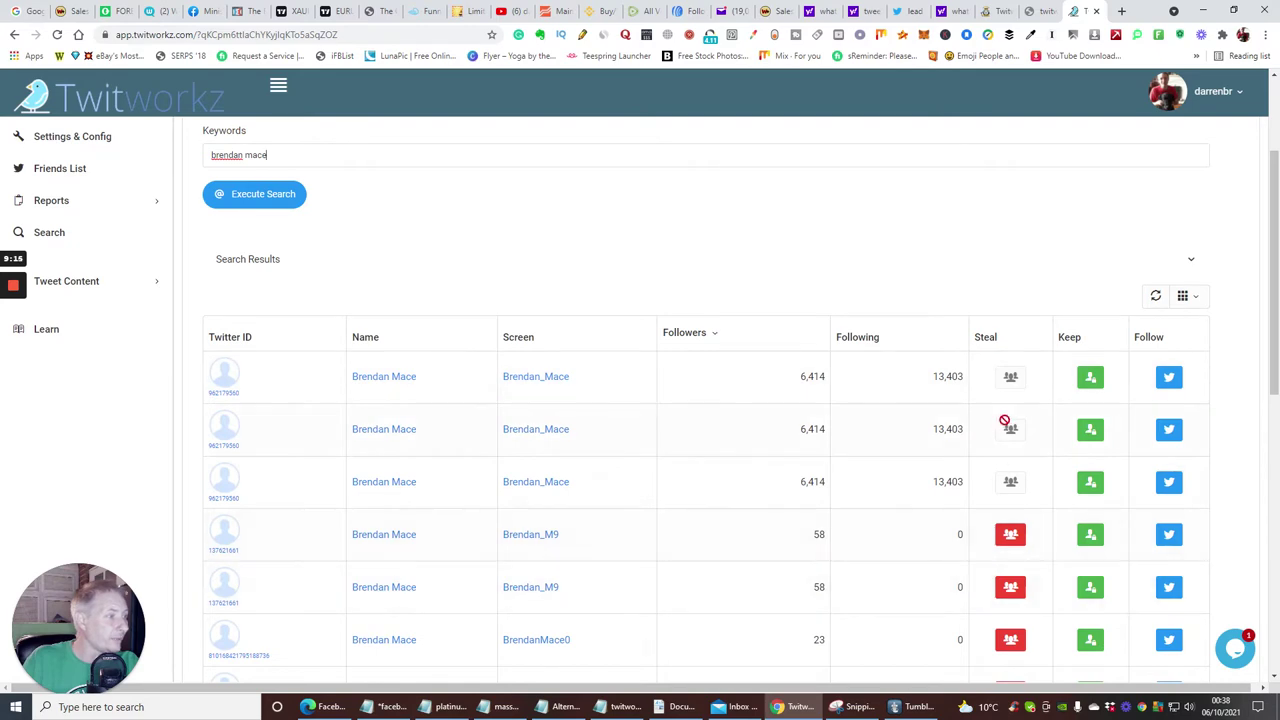
scroll(925, 519, "down", 5)
scroll(921, 521, "up", 8)
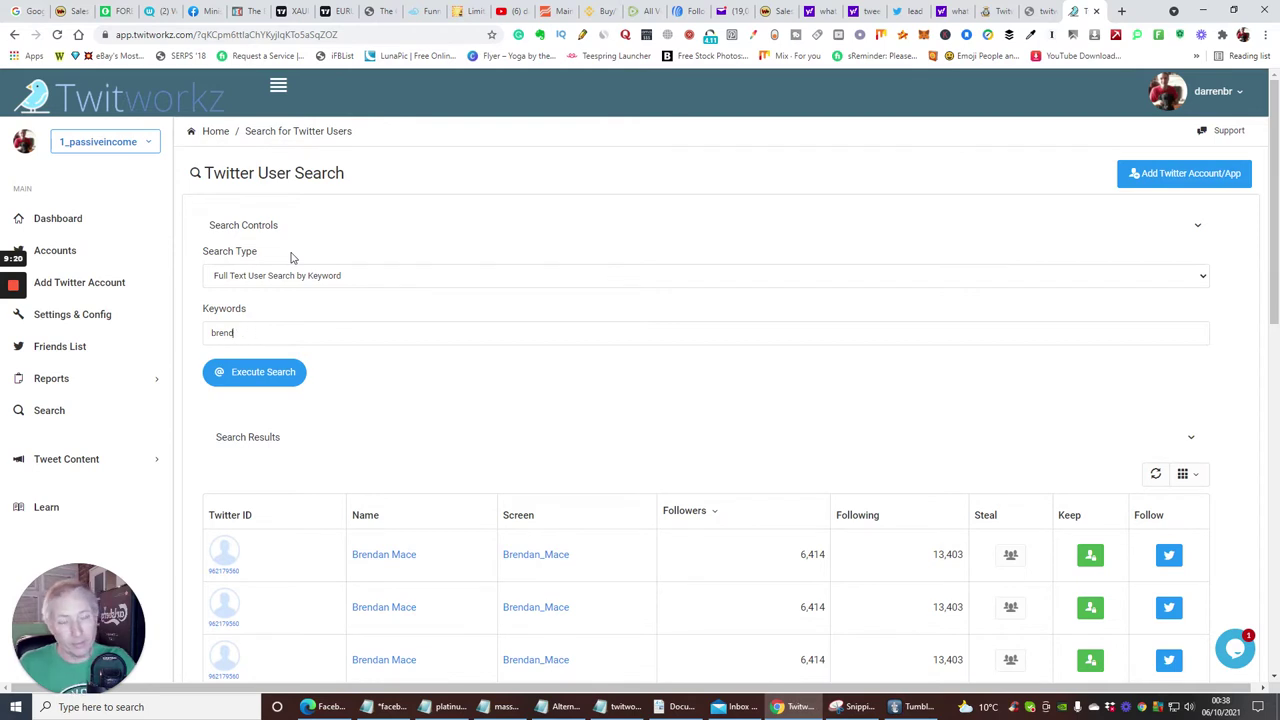
key("BackSpace")
key("BackSpace")
key("BackSpace")
key("BackSpace")
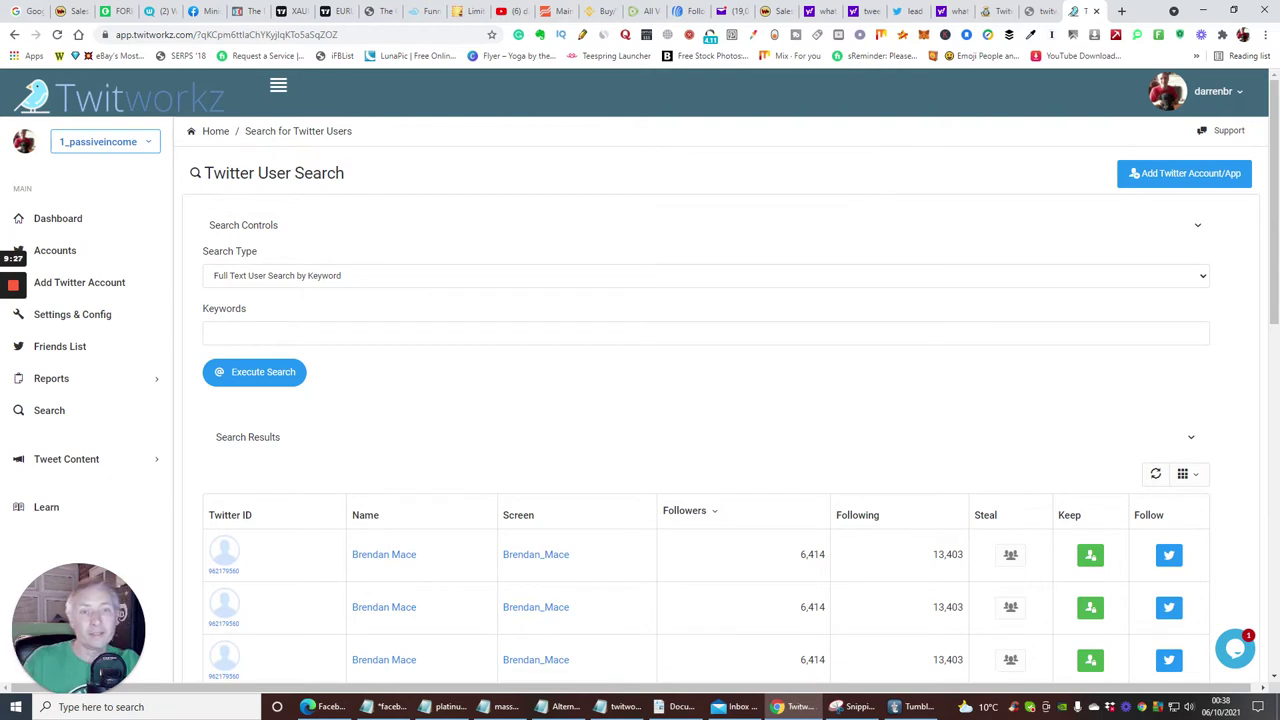
Check the options for the connected Twitter accounts and open the tweet Content Module.
left_click(52, 253)
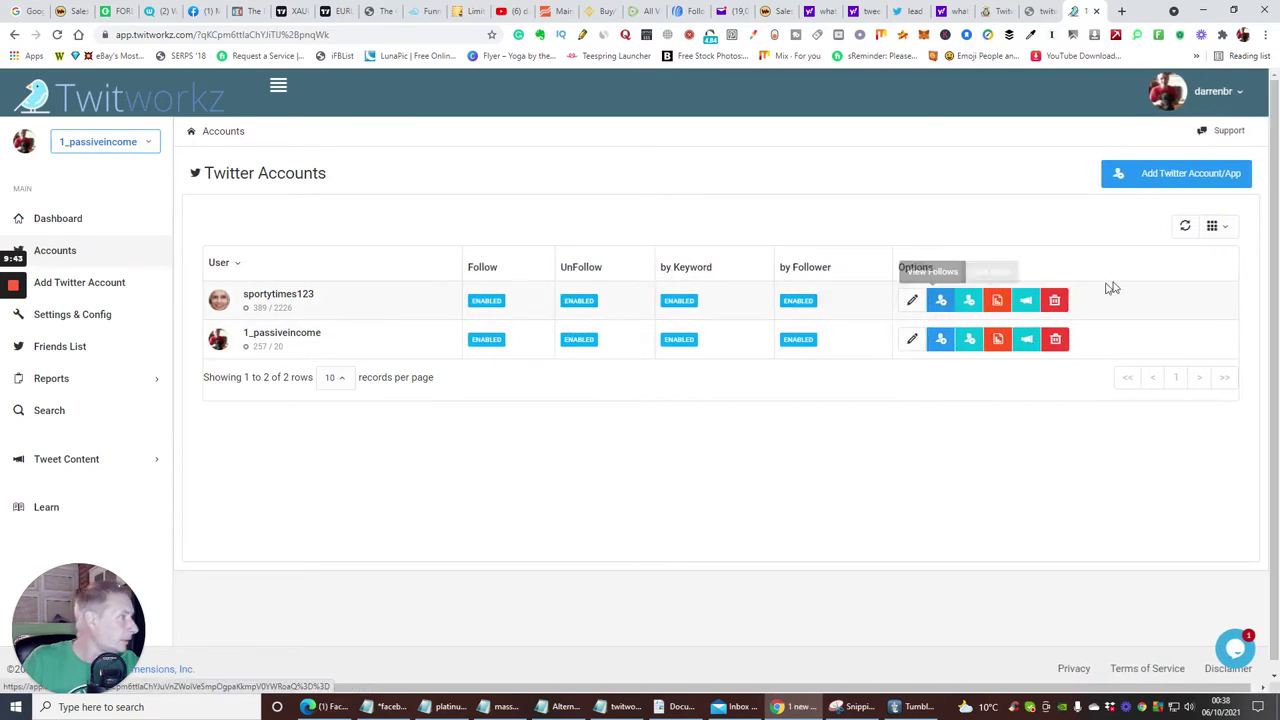
left_click(73, 465)
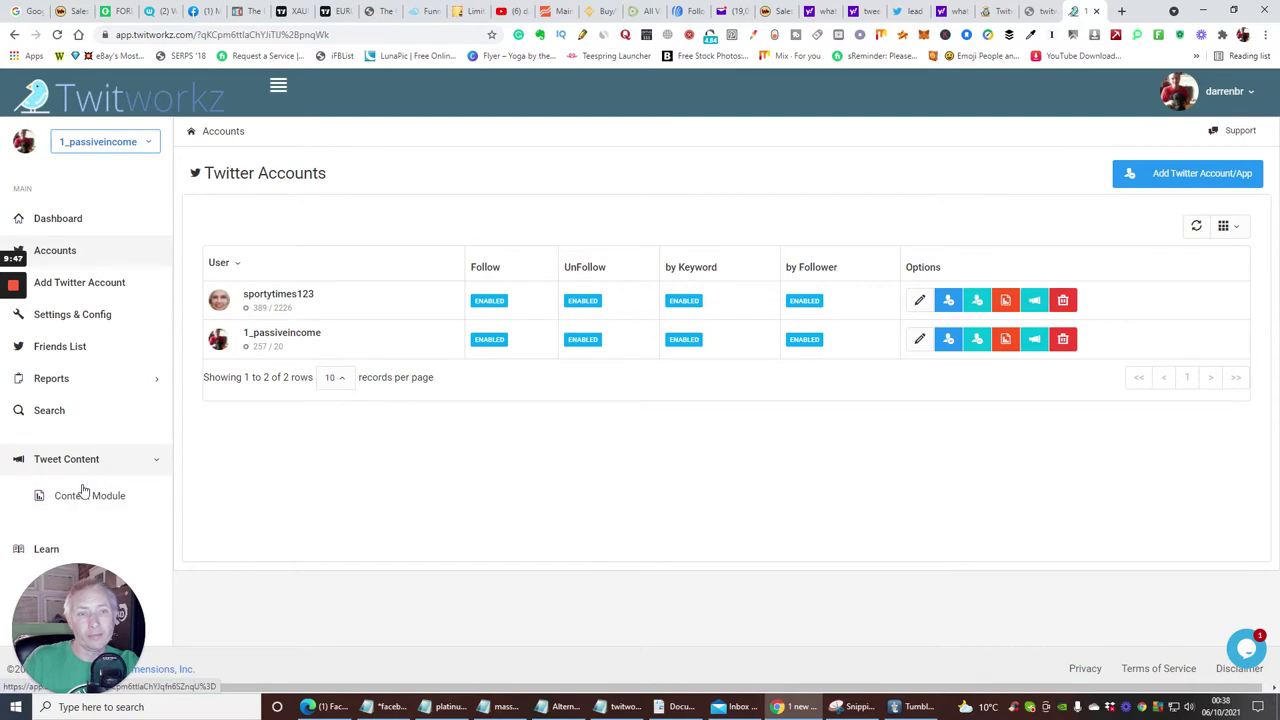
left_click(78, 497)
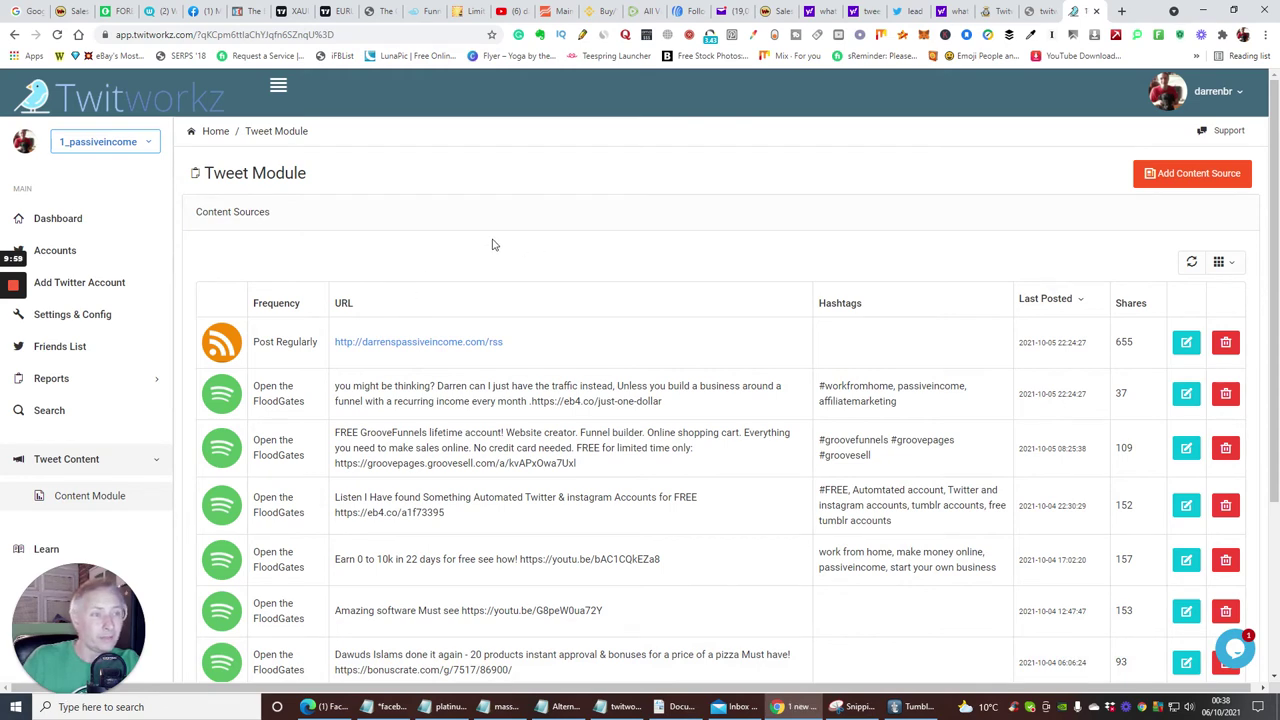
Look through the content sources, including their posting frequency, hashtags, last posted dates and shares.
scroll(491, 243, "down", 2)
scroll(492, 244, "up", 2)
scroll(492, 244, "down", 1)
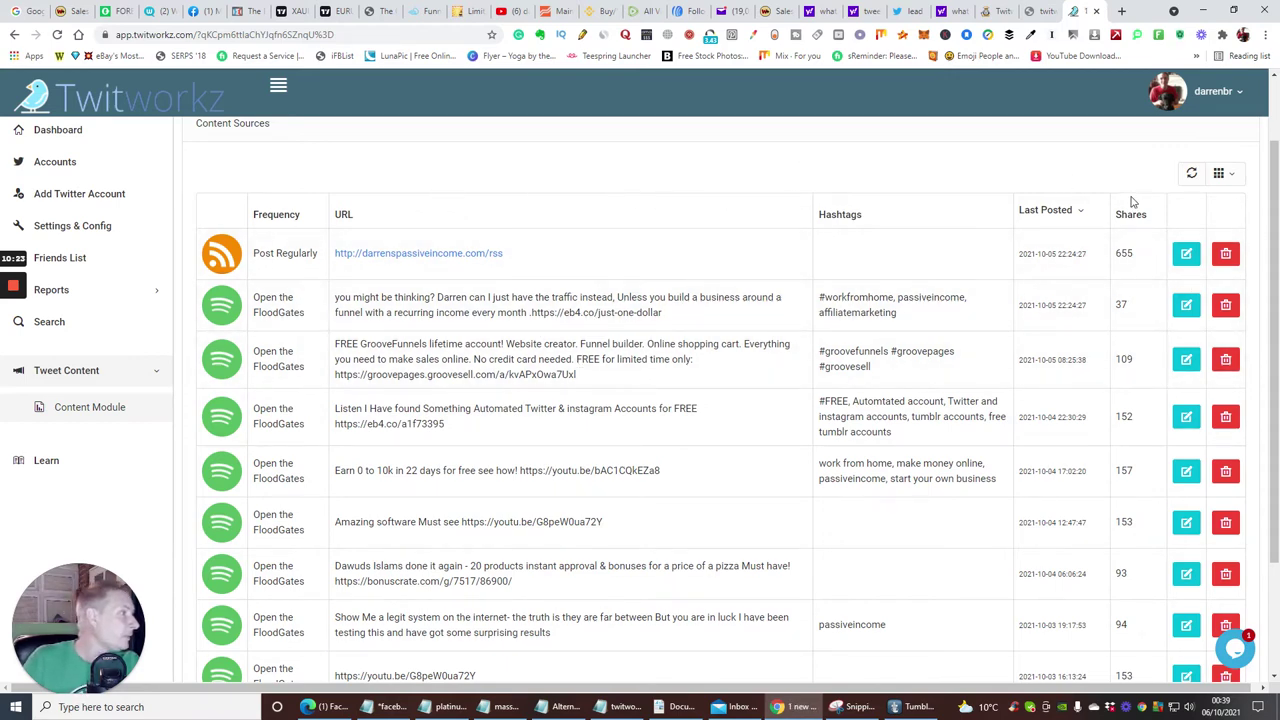
scroll(1133, 203, "down", 3)
scroll(1058, 252, "up", 5)
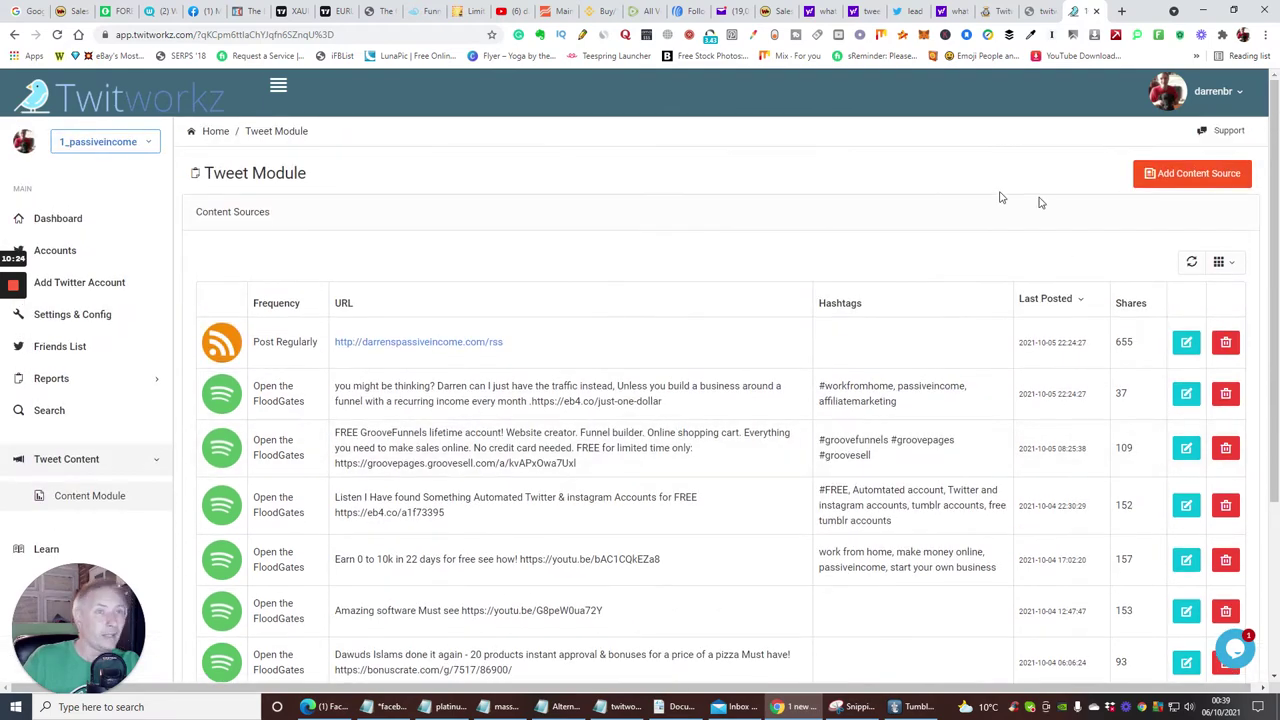
Start adding a content source and check the Limitless members page and Builderall affiliate page for material to post.
left_click(1195, 174)
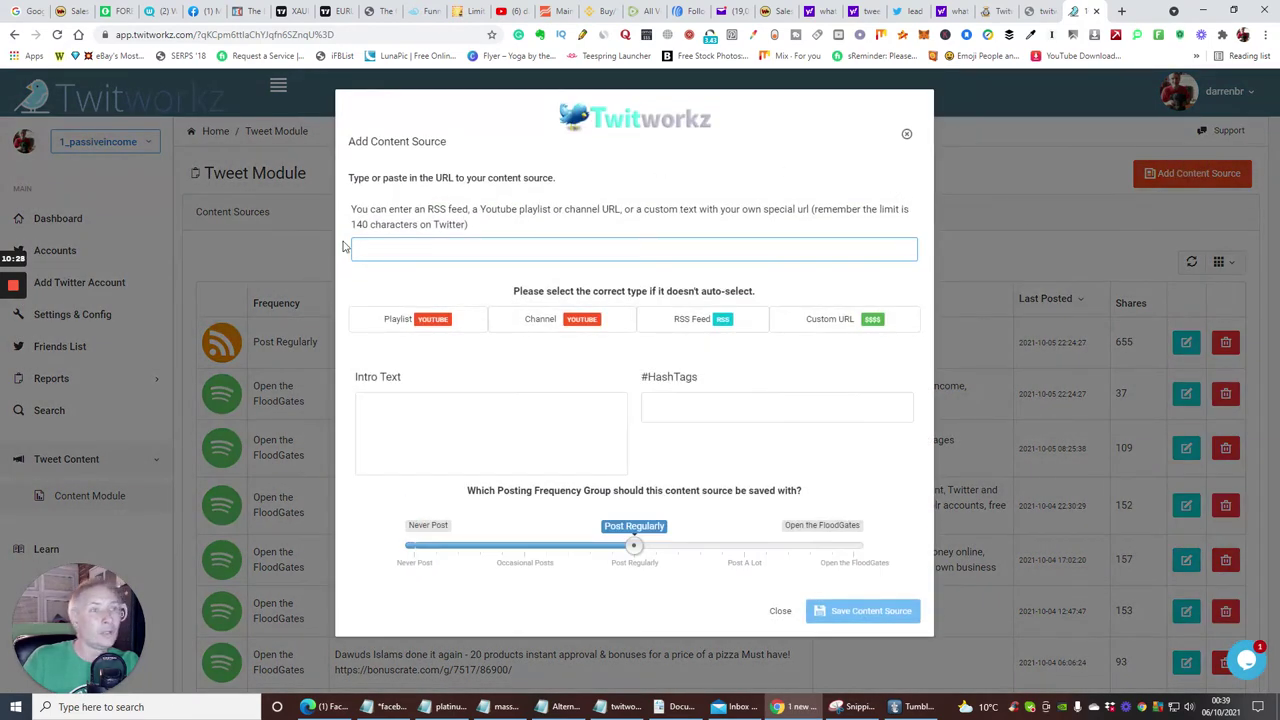
left_click(500, 284)
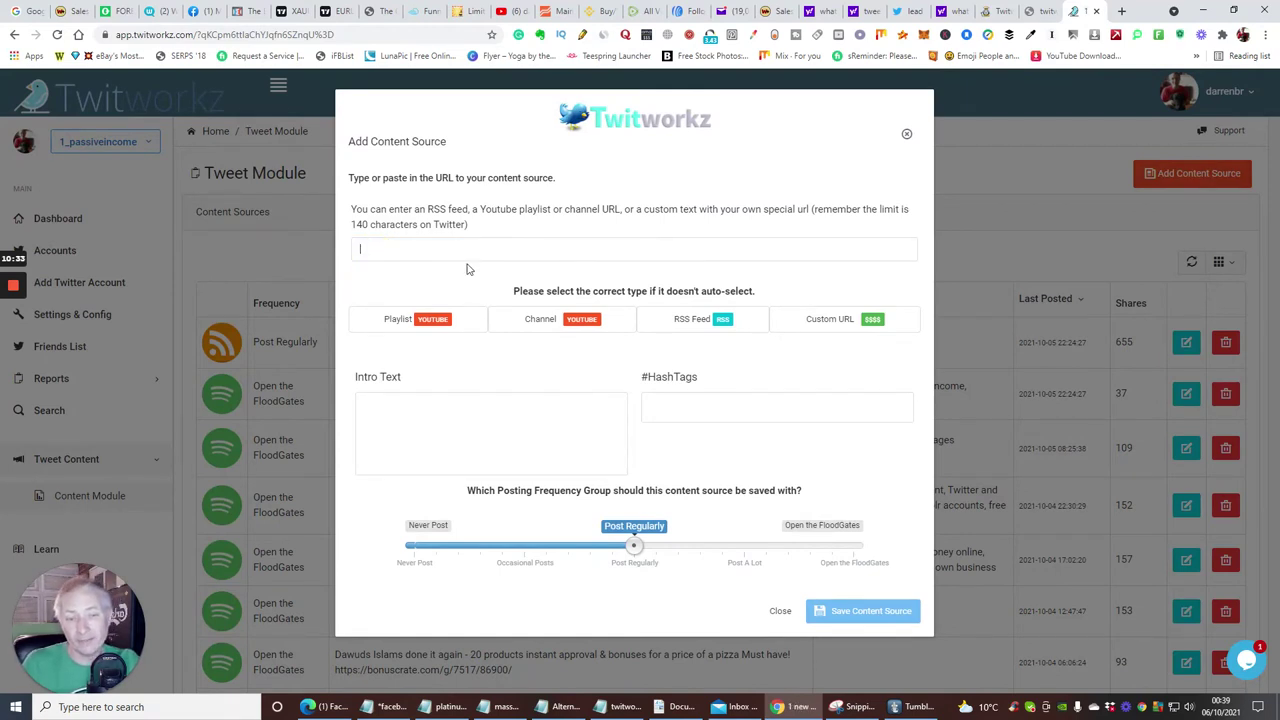
left_click(458, 12)
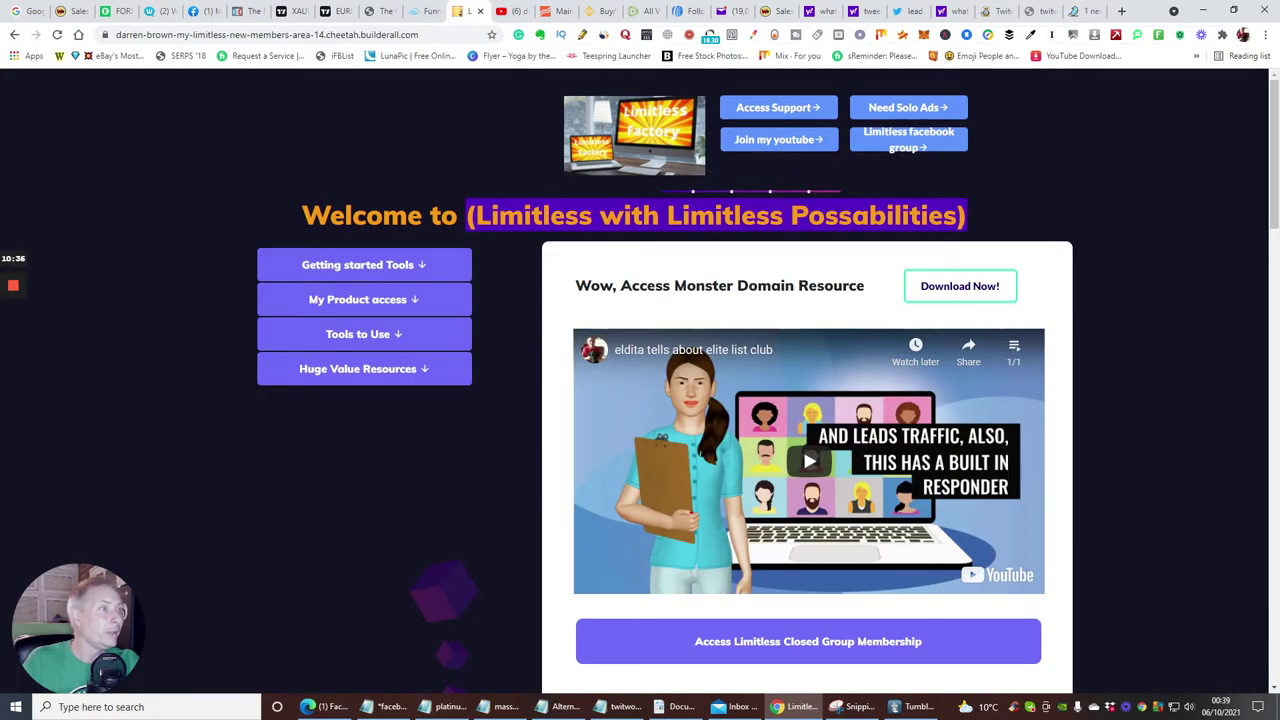
left_click(420, 11)
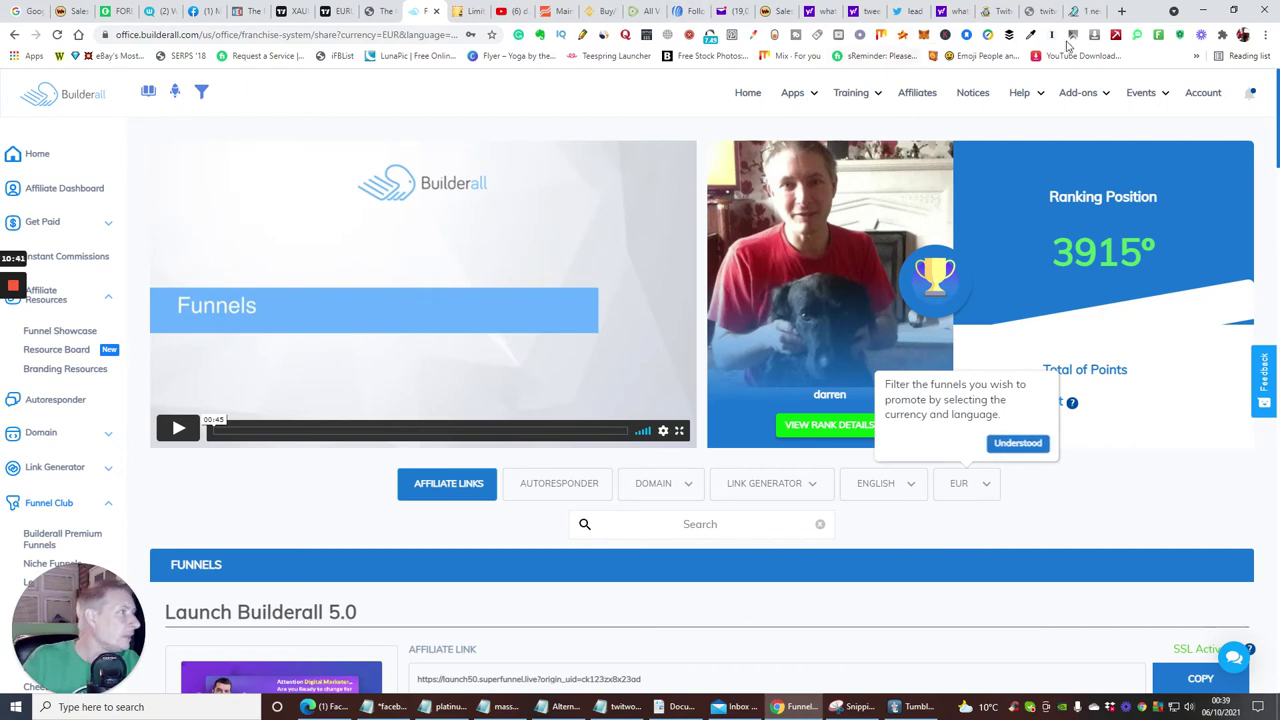
left_click(1085, 11)
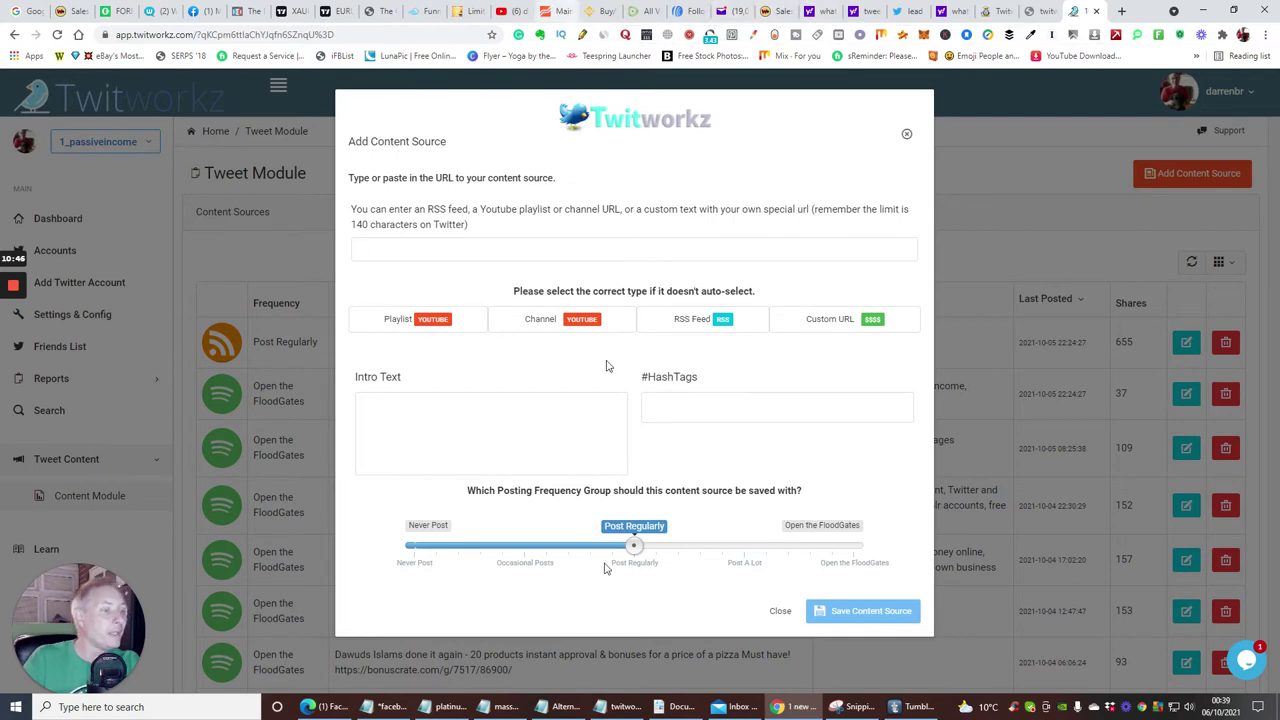
Switch to the Mail app, scan the Hotmail inbox for a promotional email to reuse, and return to the content source form.
left_click(740, 710)
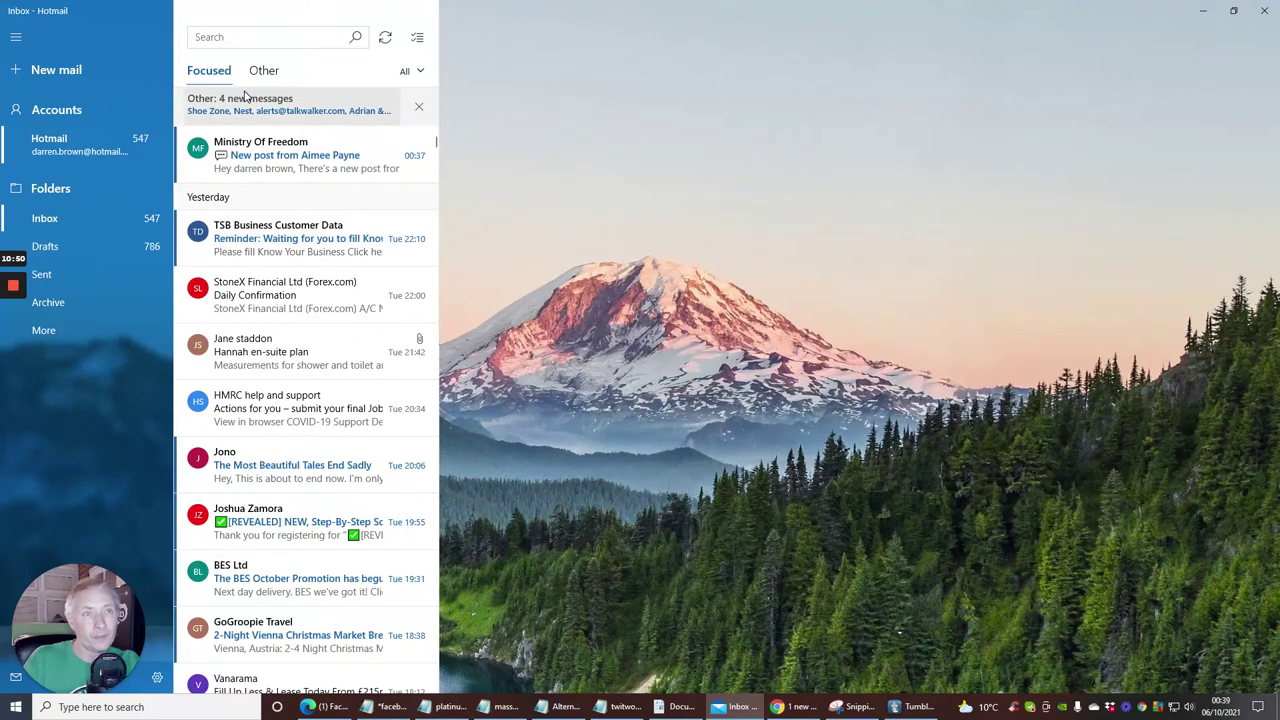
scroll(250, 160, "down", 10)
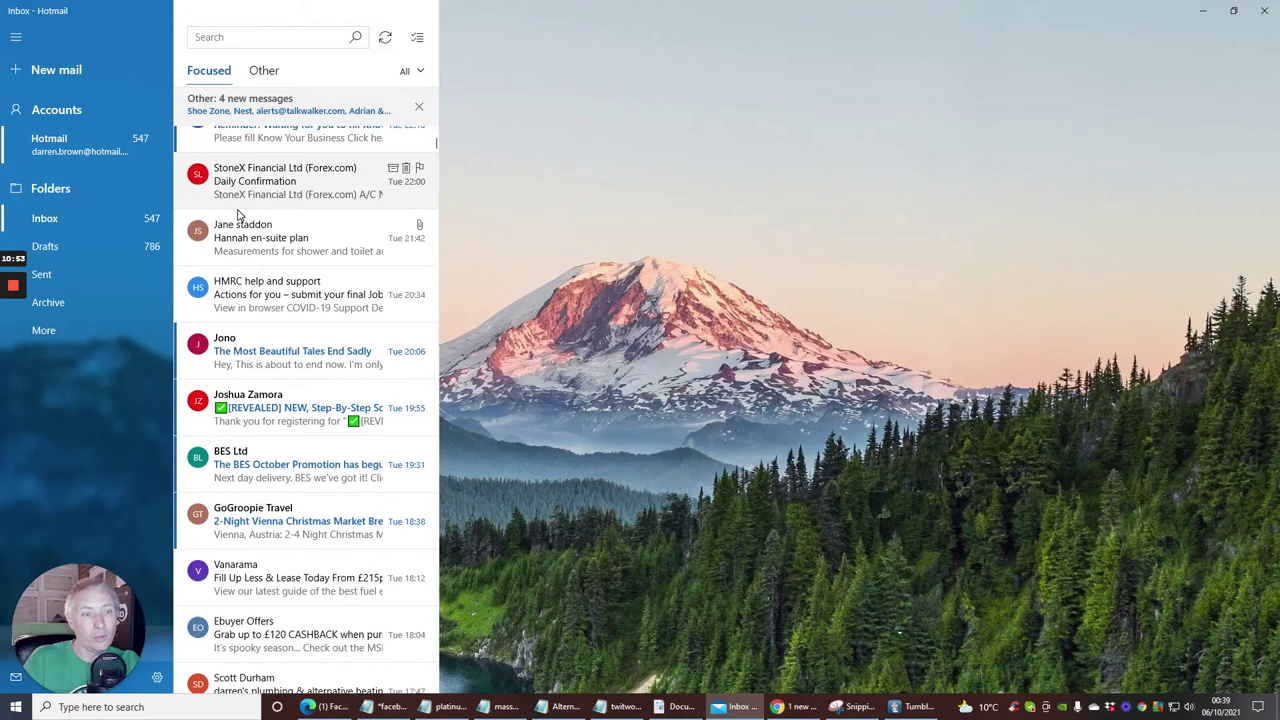
scroll(240, 215, "down", 3)
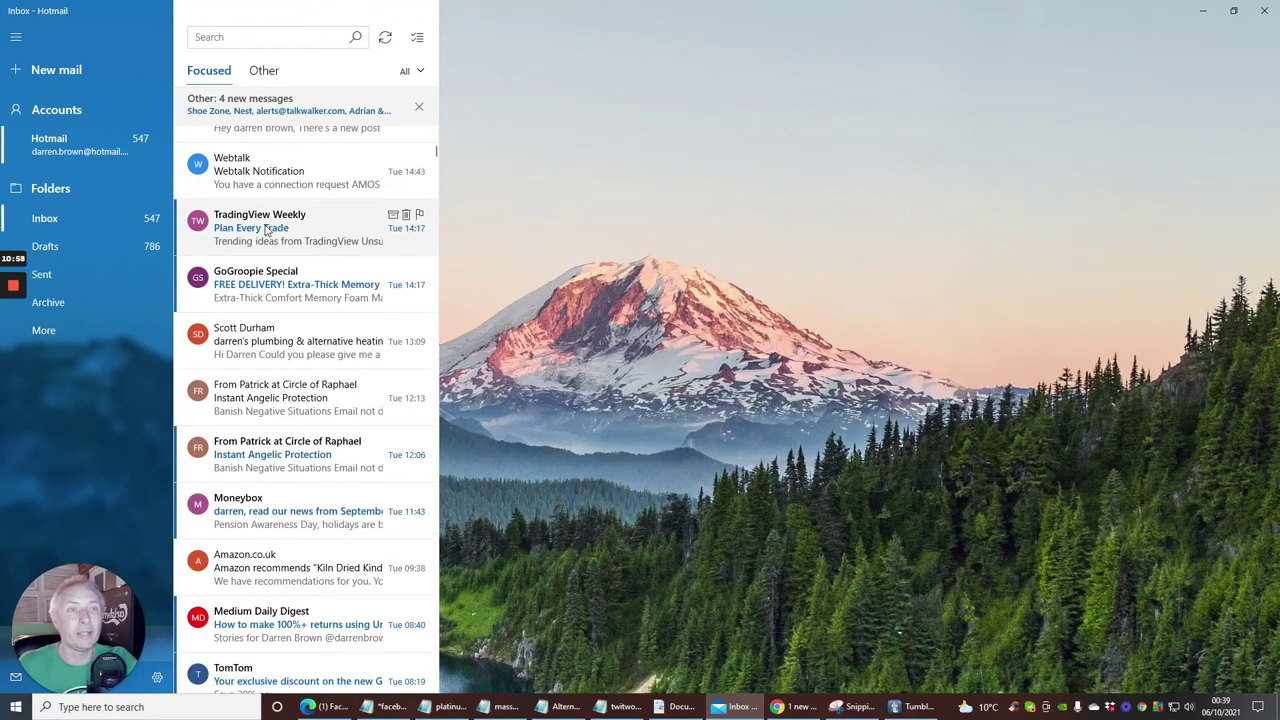
scroll(266, 230, "down", 3)
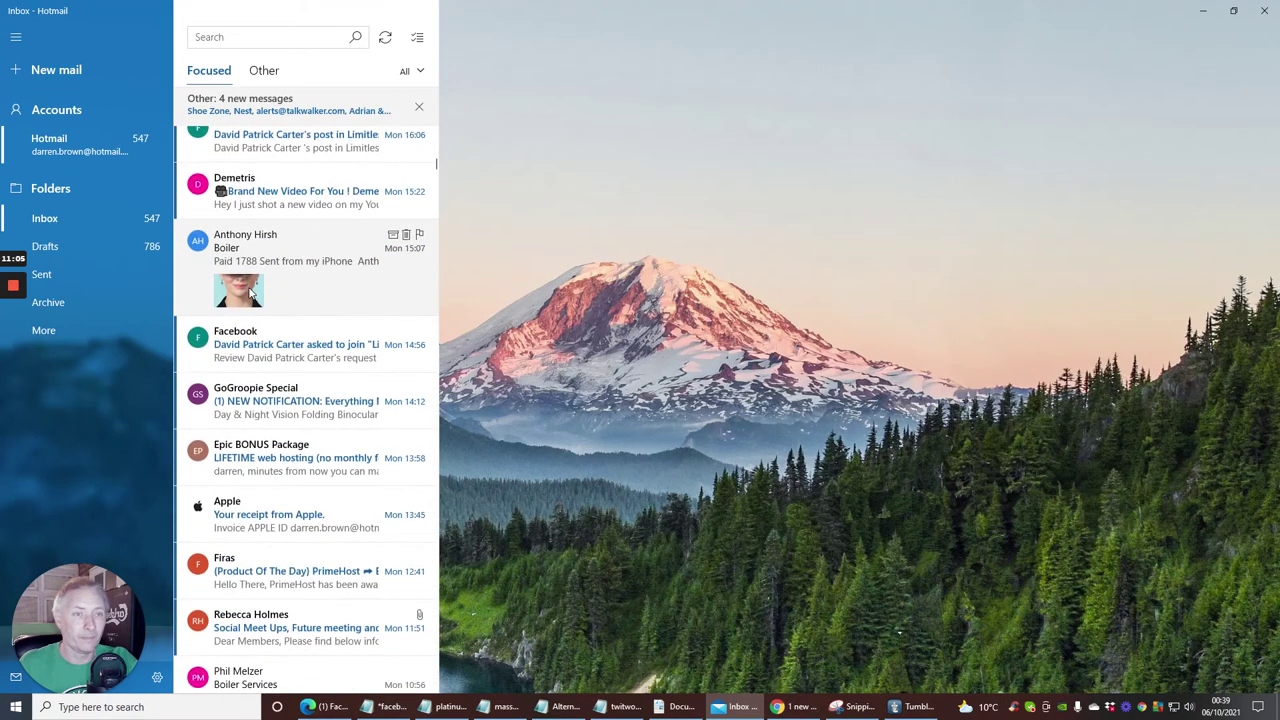
scroll(250, 292, "down", 8)
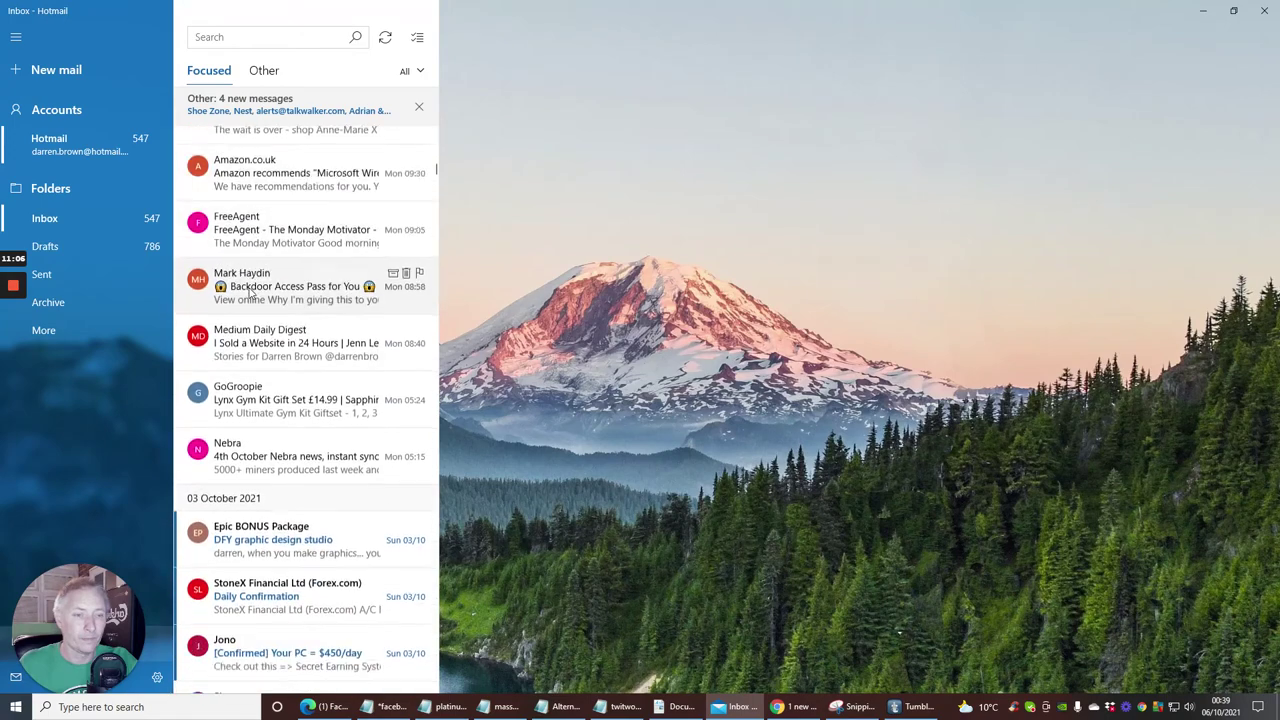
scroll(250, 292, "down", 1)
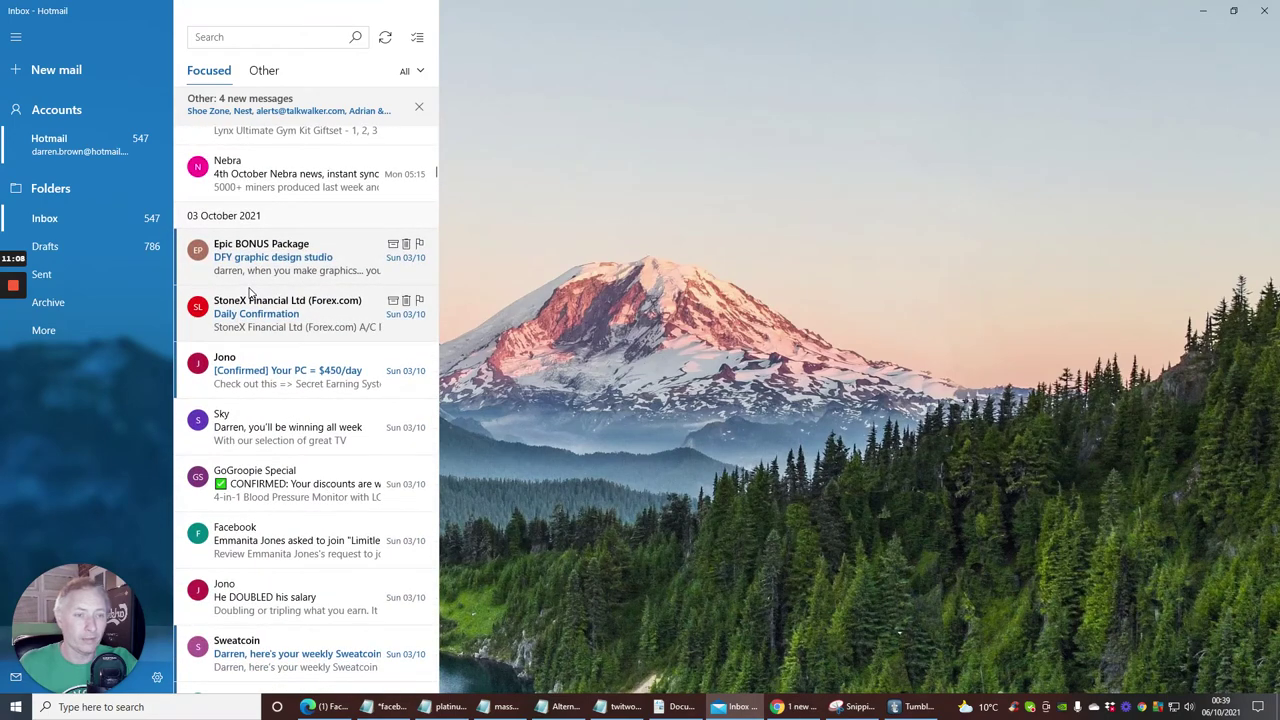
scroll(250, 292, "down", 4)
scroll(250, 292, "down", 4)
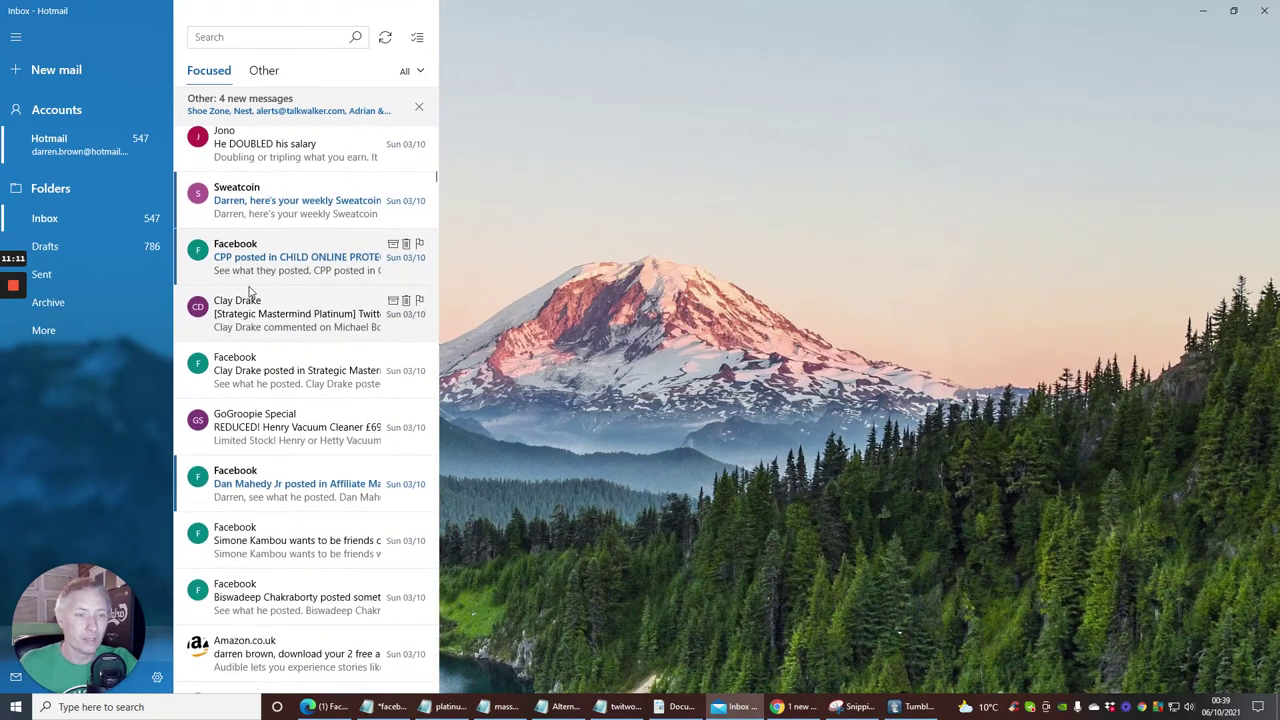
scroll(250, 292, "down", 8)
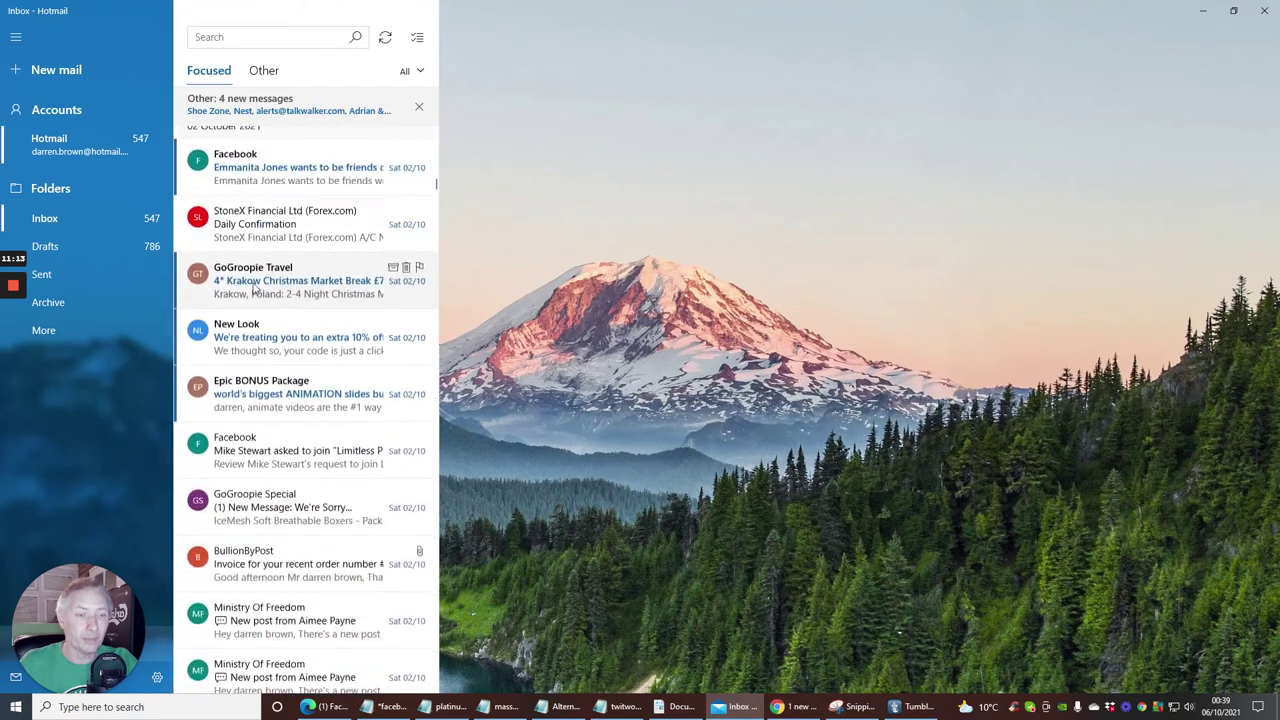
scroll(255, 290, "down", 3)
scroll(255, 290, "down", 3)
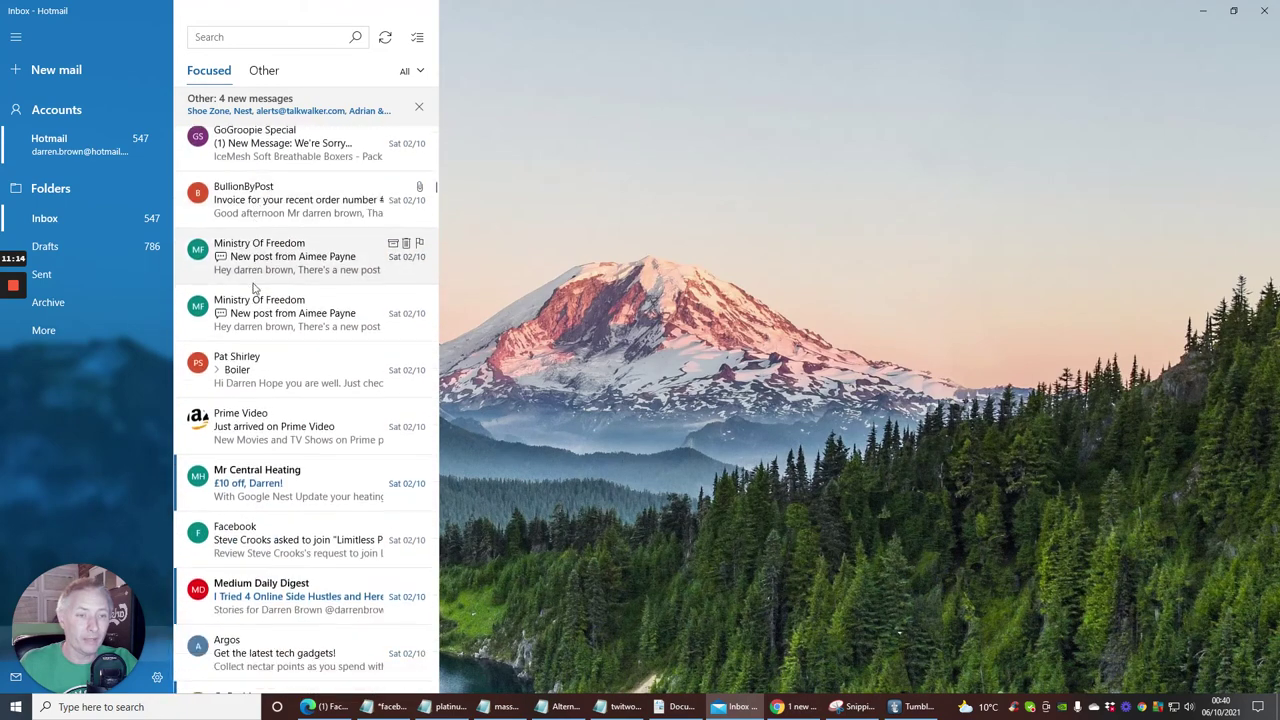
scroll(270, 260, "up", 12)
scroll(288, 227, "up", 10)
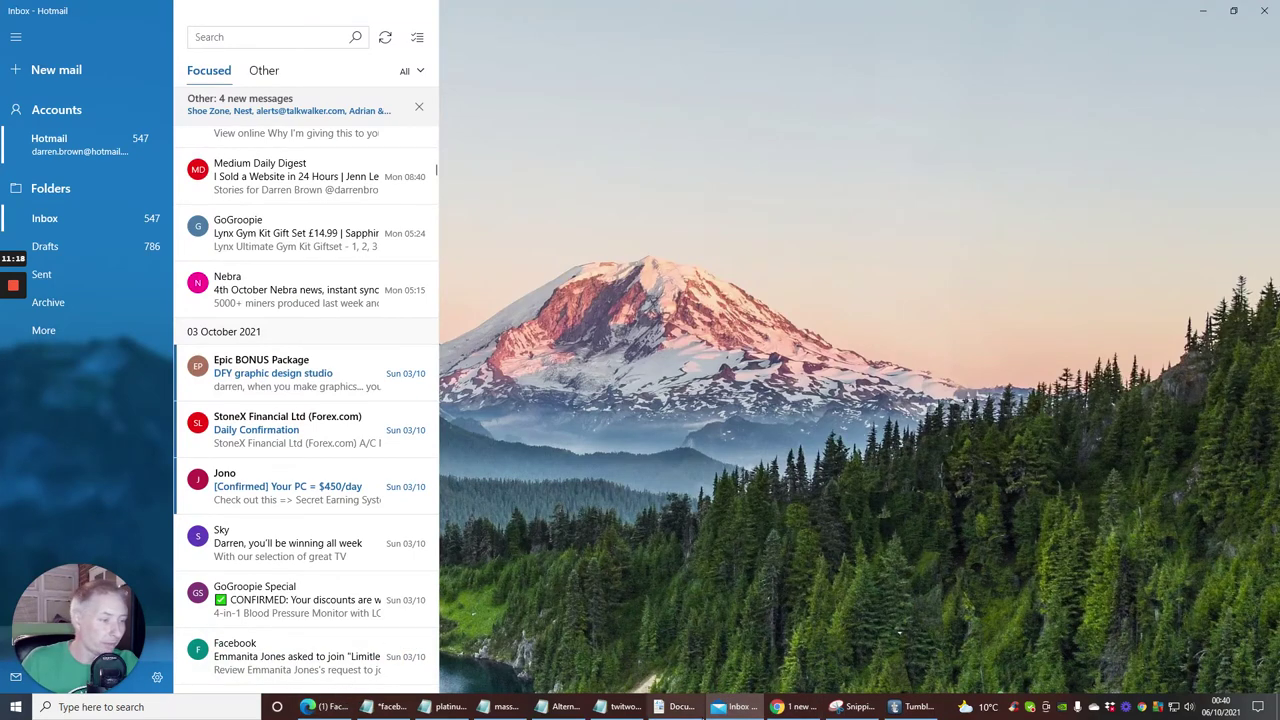
left_click(740, 709)
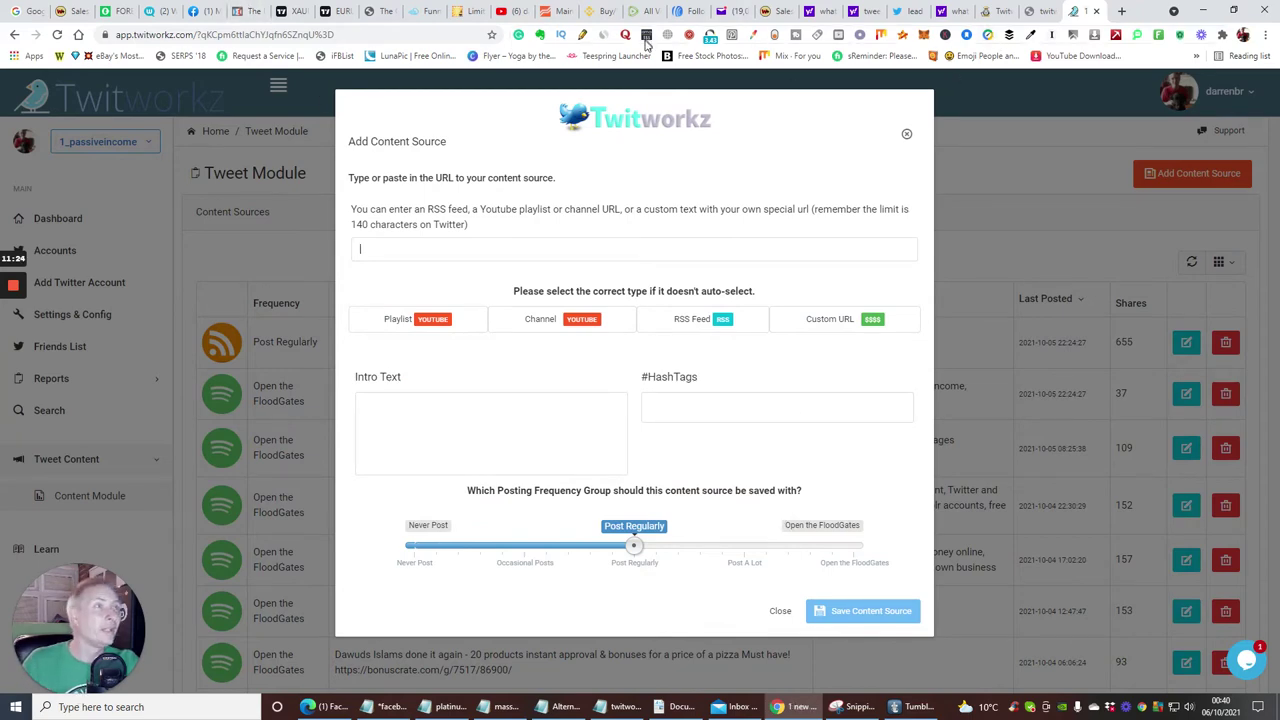
Switch to Yahoo Mail and open the email about Facebook being down and alternative traffic to reach its body text.
left_click(728, 10)
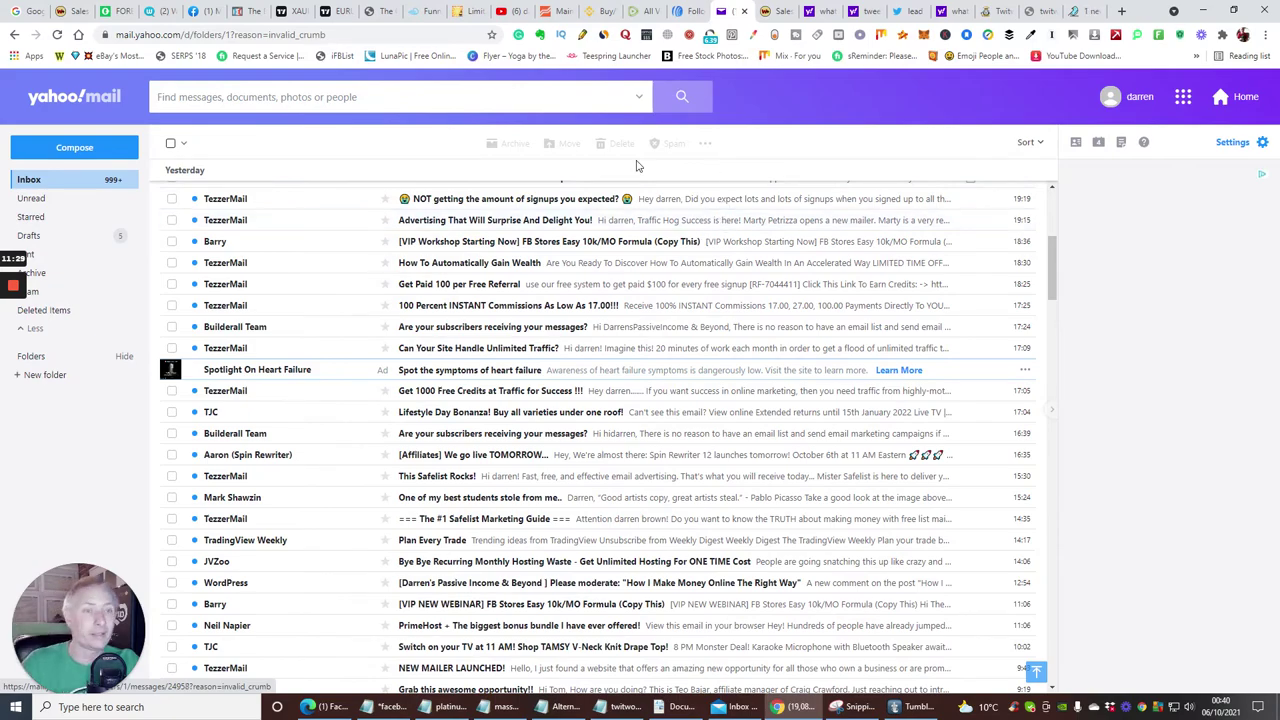
scroll(235, 275, "down", 10)
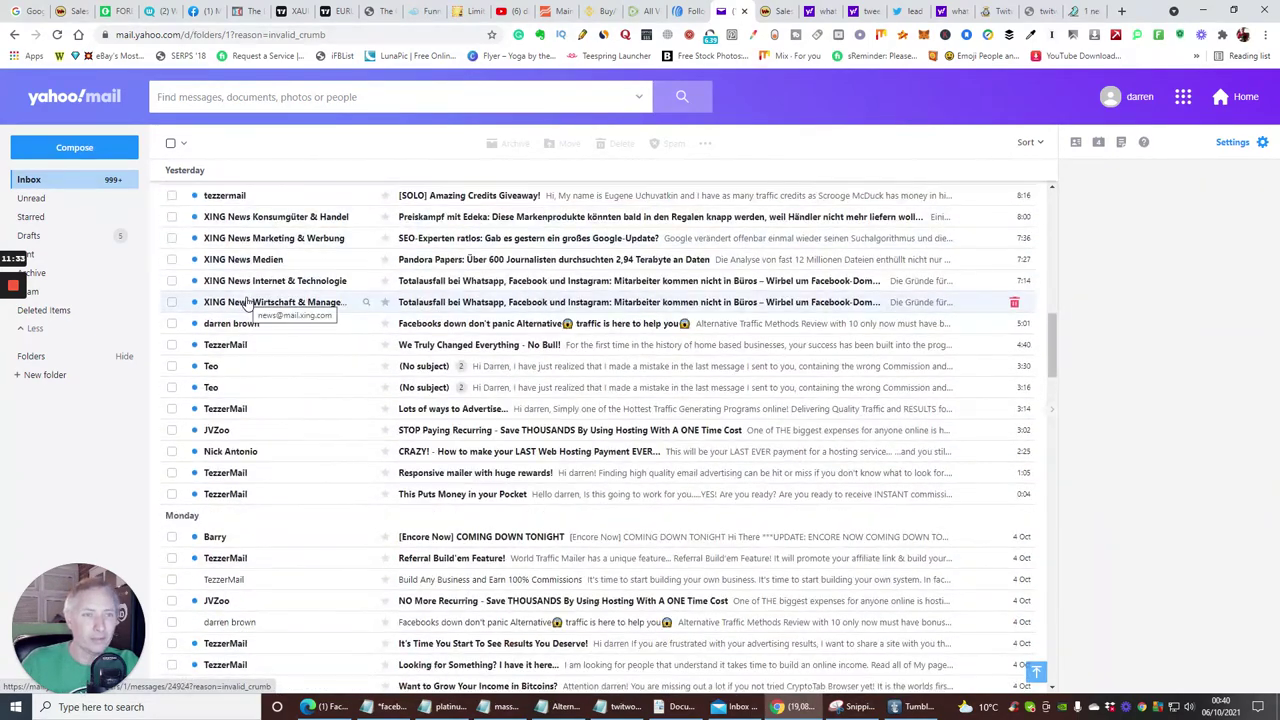
left_click(477, 326)
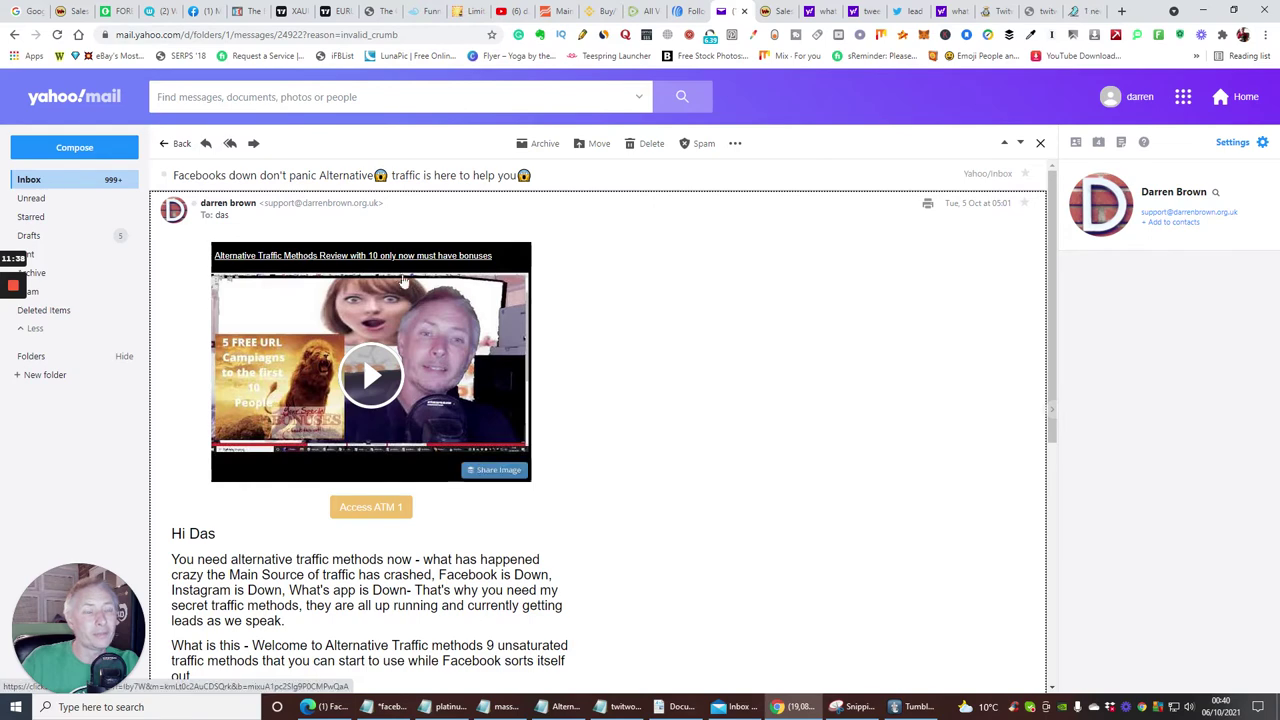
scroll(371, 380, "down", 3)
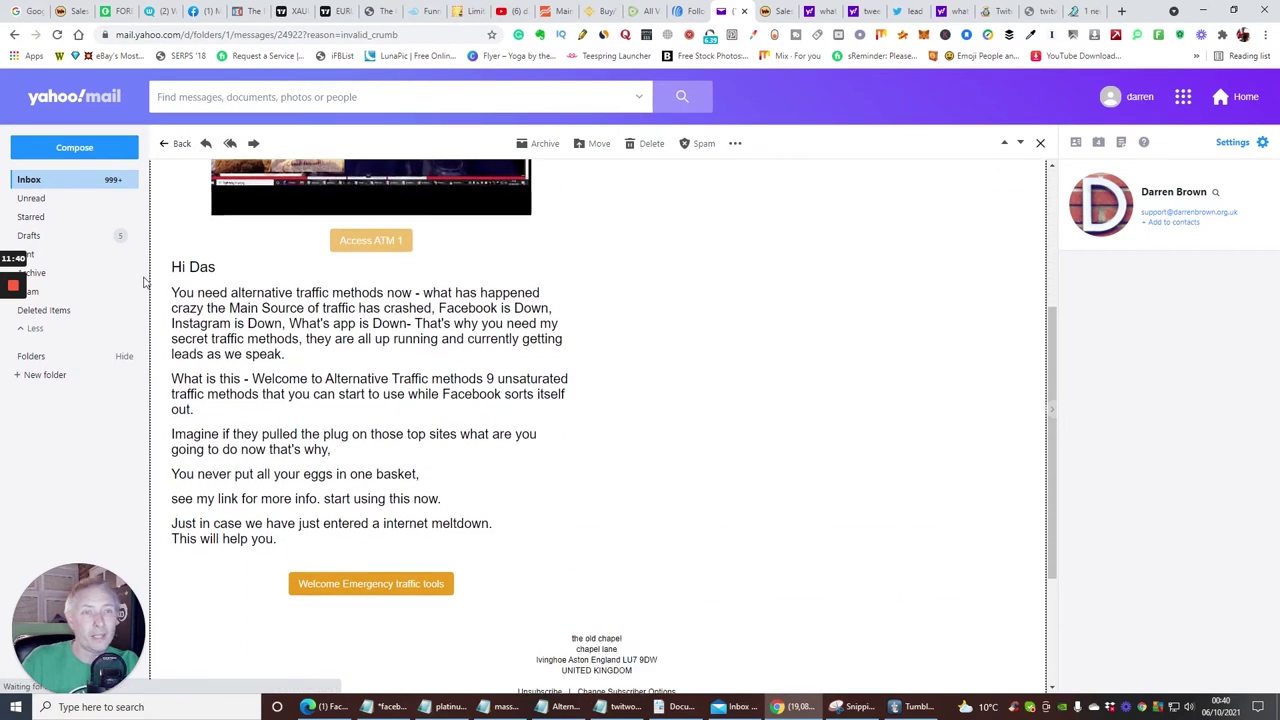
Copy "You need alternative traffic methods now - what has happened crazy the Main Source of traffic has crashed" into the content source field.
left_click_drag(171, 292, 430, 309)
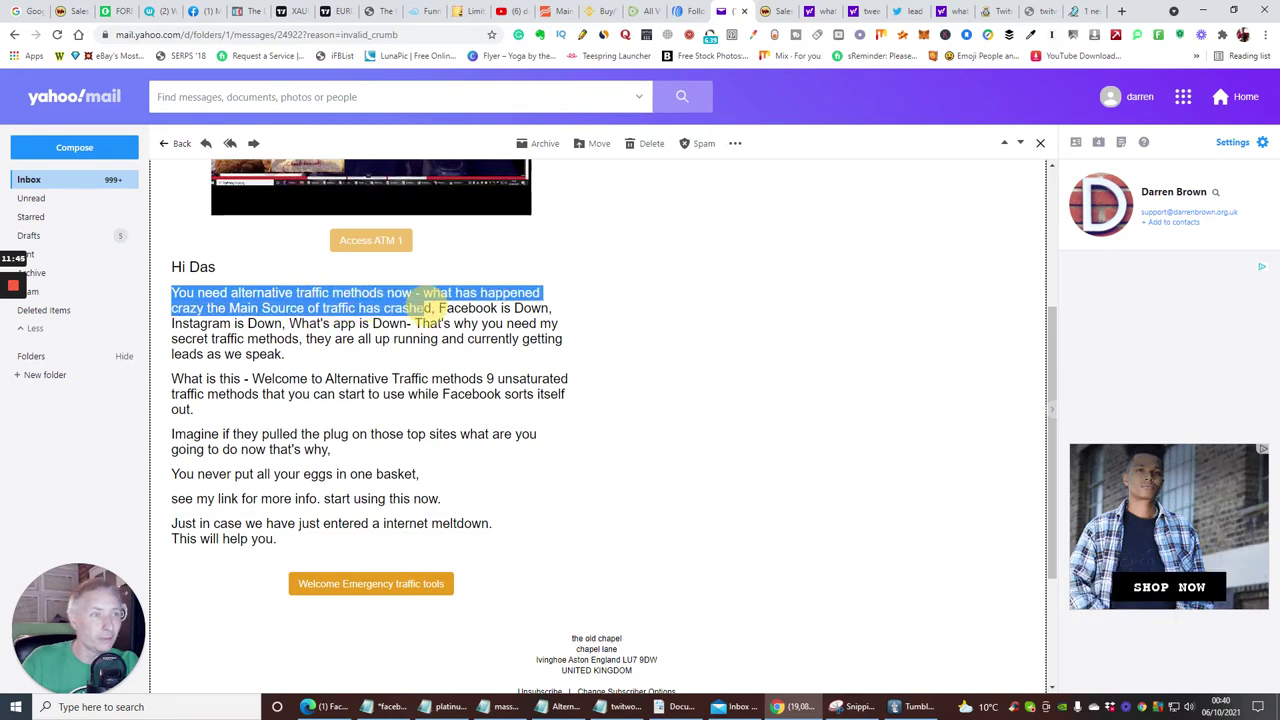
right_click(392, 292)
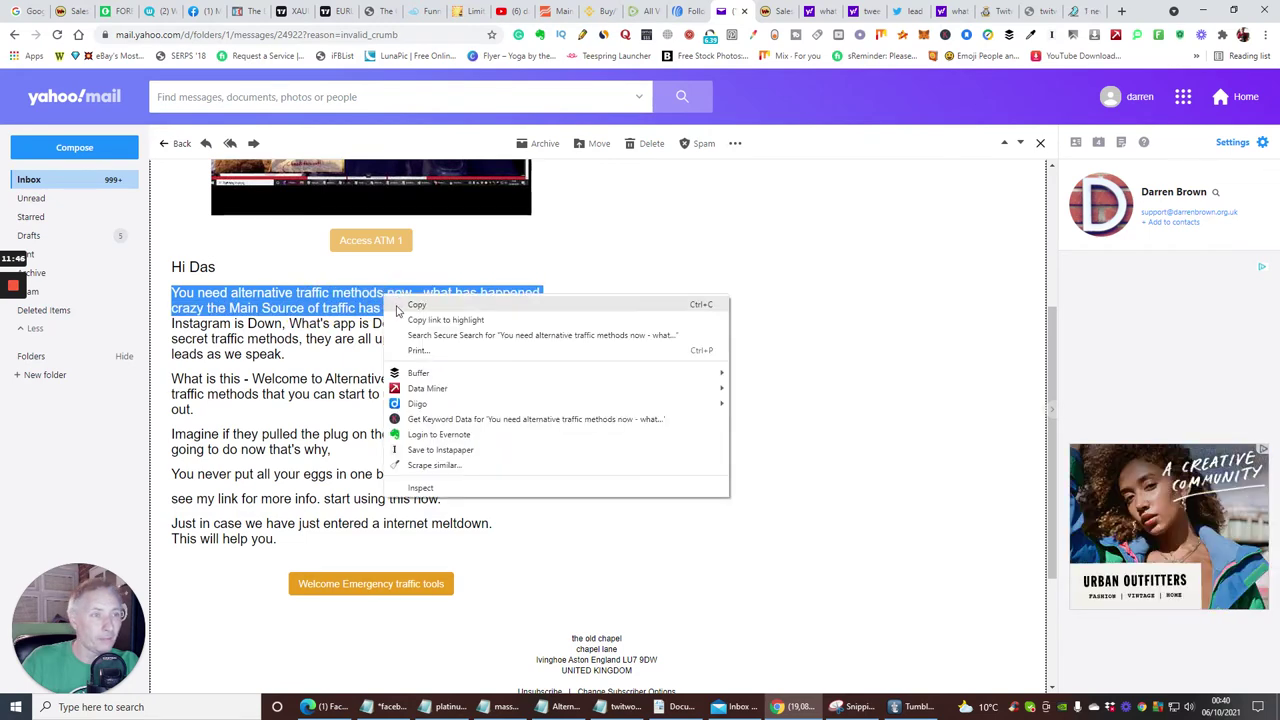
left_click(420, 300)
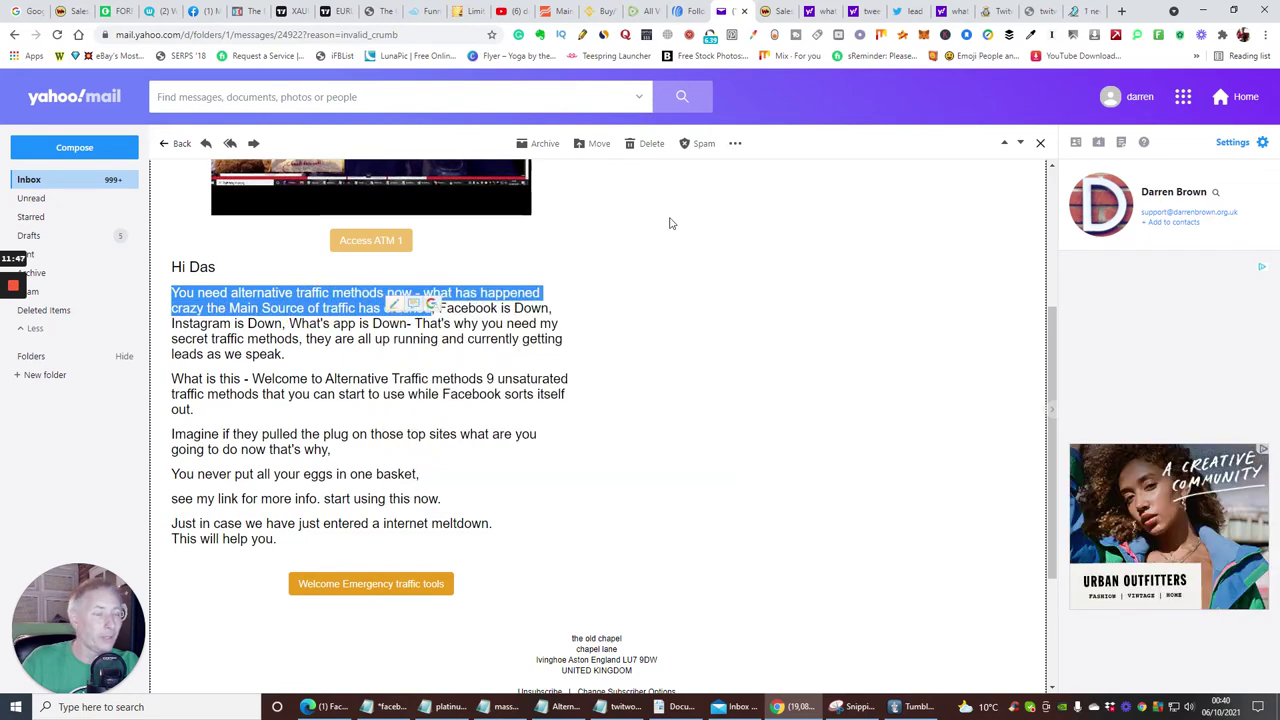
left_click(1084, 11)
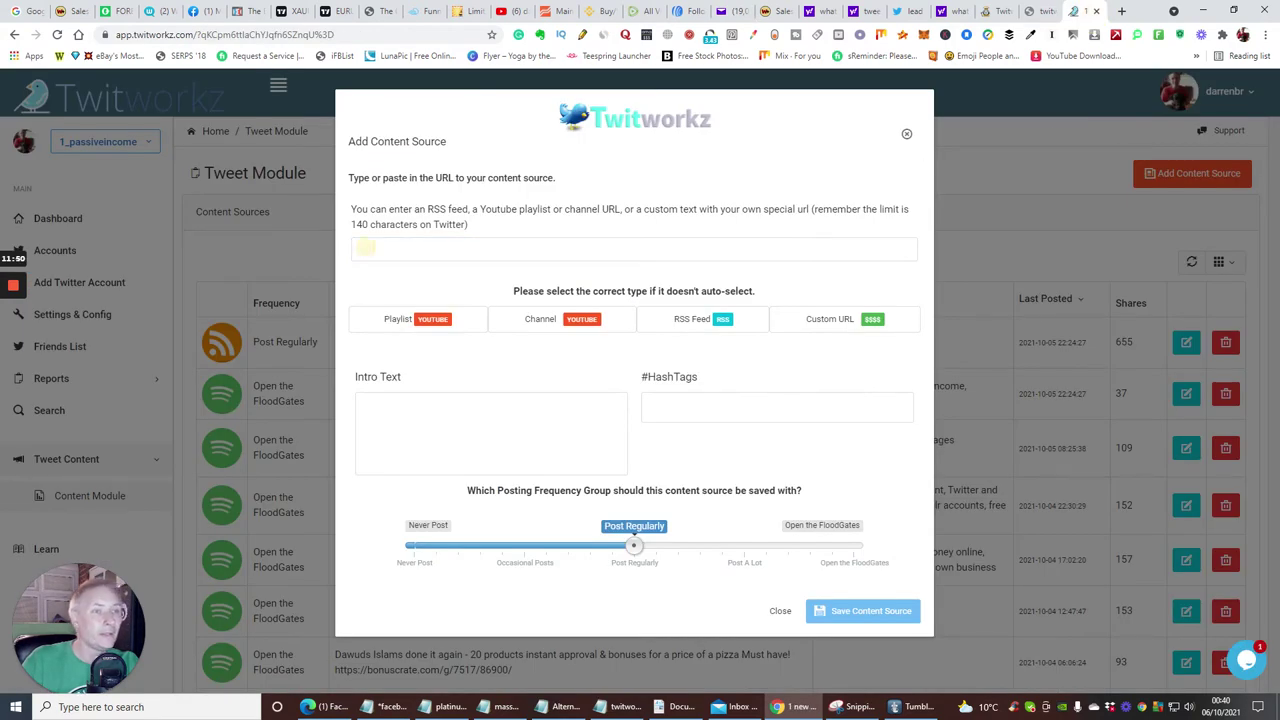
right_click(366, 247)
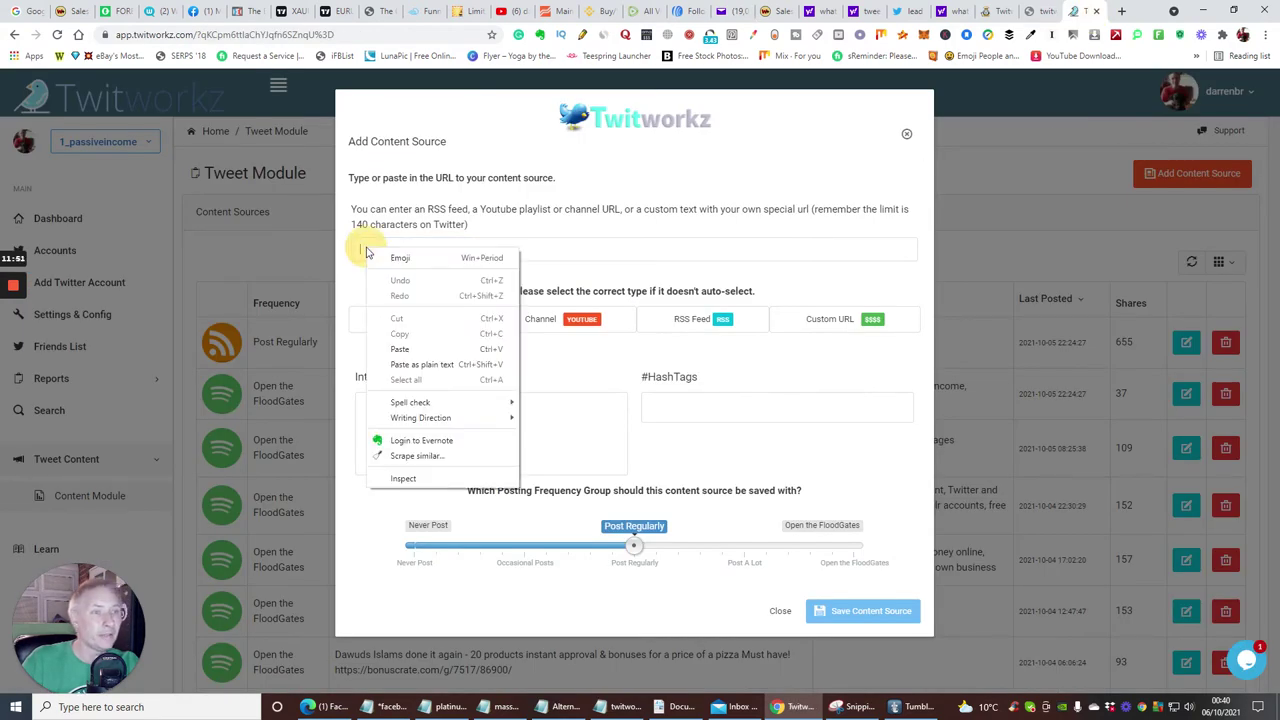
left_click(399, 348)
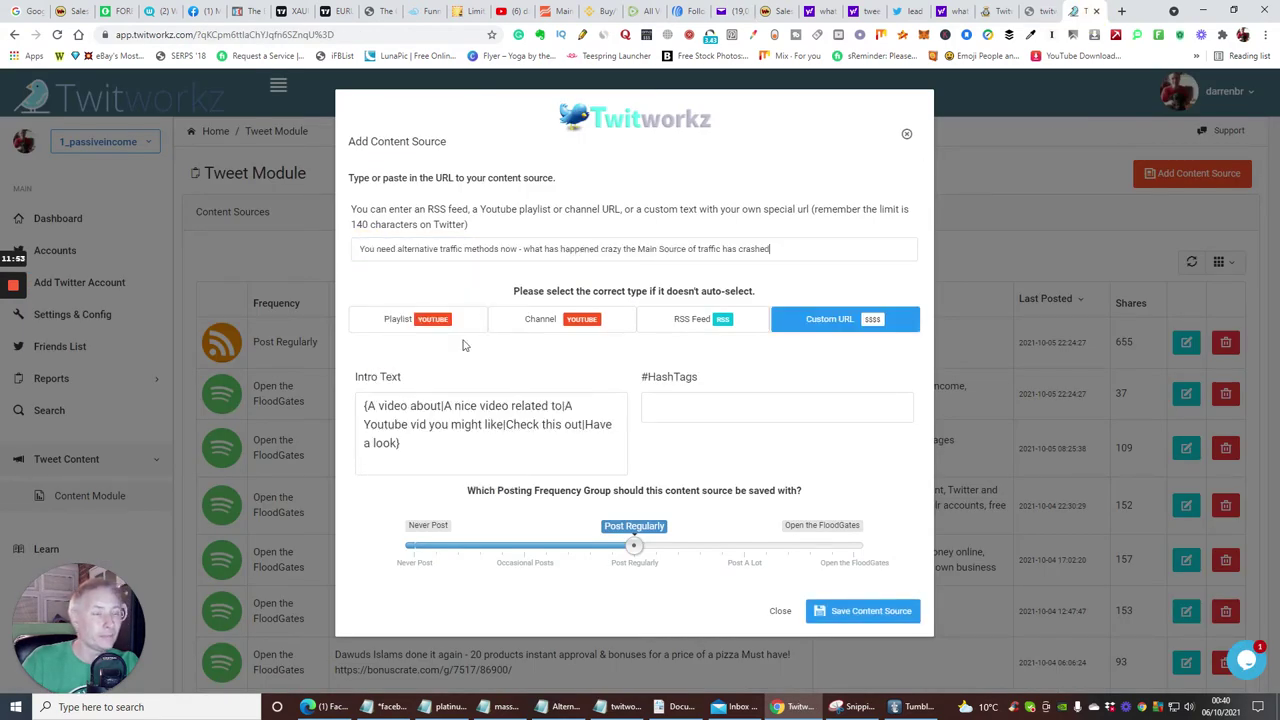
Set the content source type to YouTube Channel and switch to the YouTube channel's home page.
left_click(541, 320)
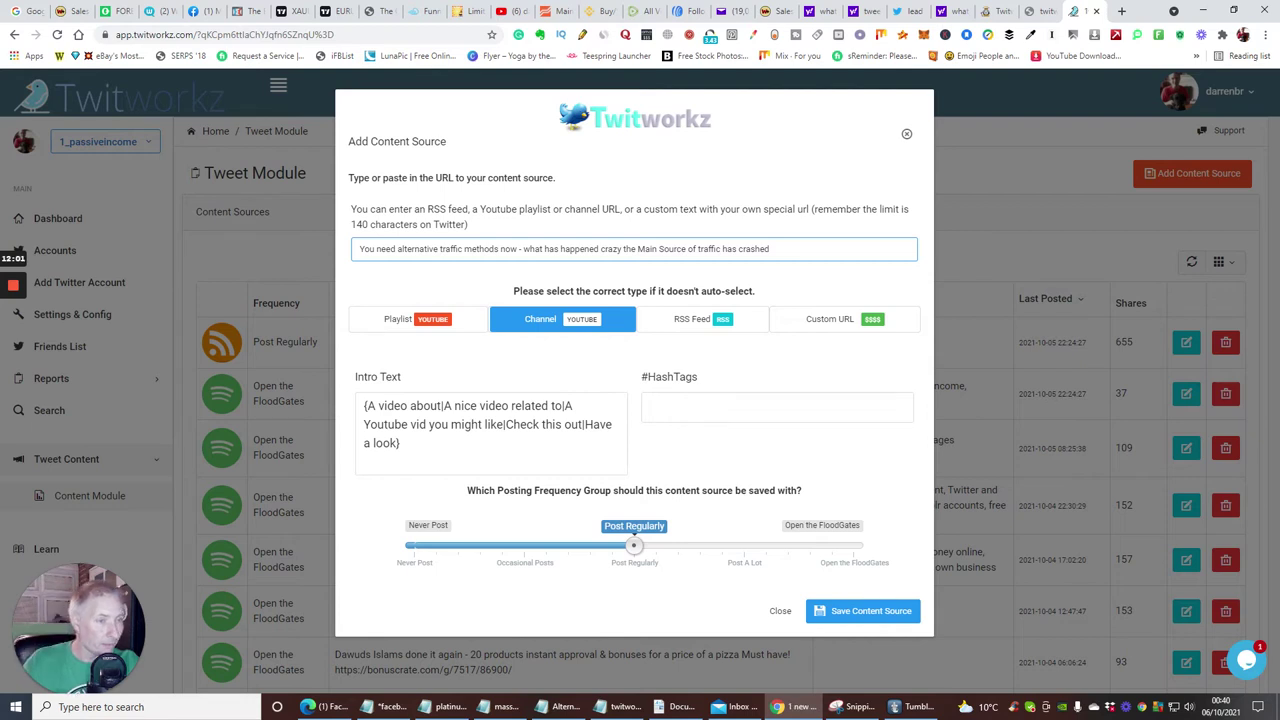
left_click(403, 437)
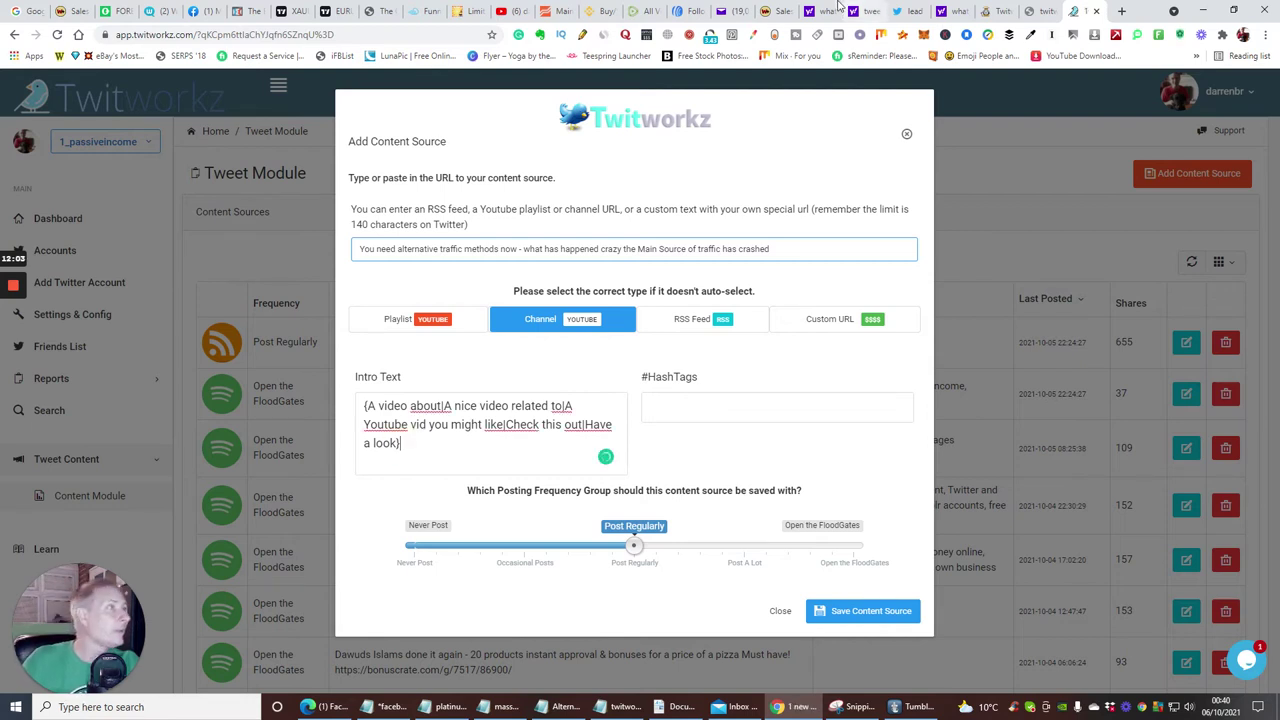
left_click(514, 14)
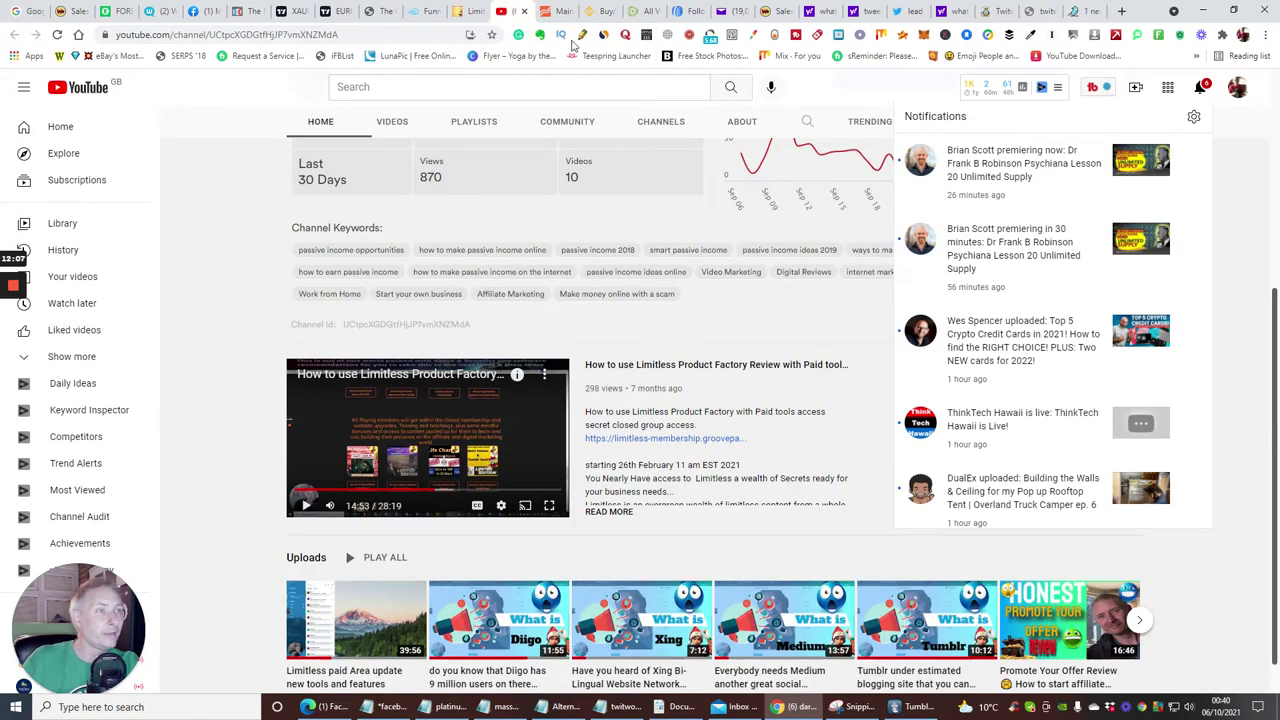
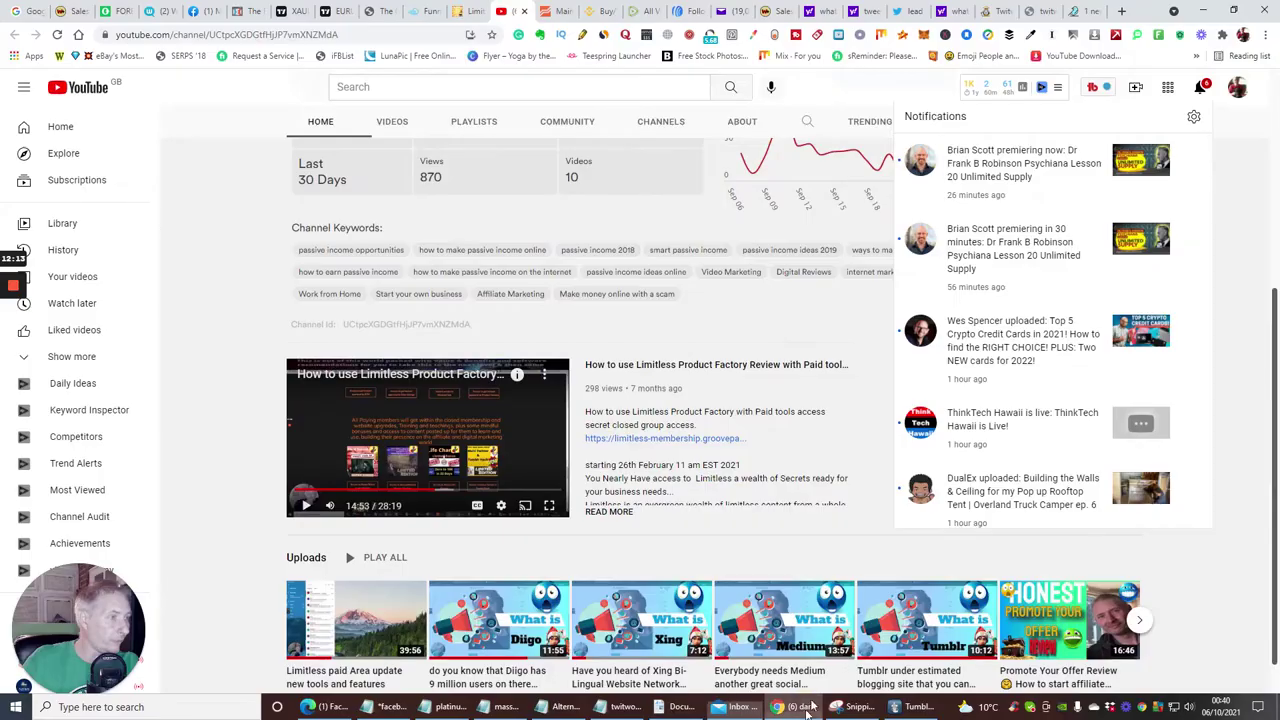
Return to the Yahoo Mail email about alternative traffic, review its body and open its "Access ATM 1" link.
left_click(795, 707)
left_click(729, 11)
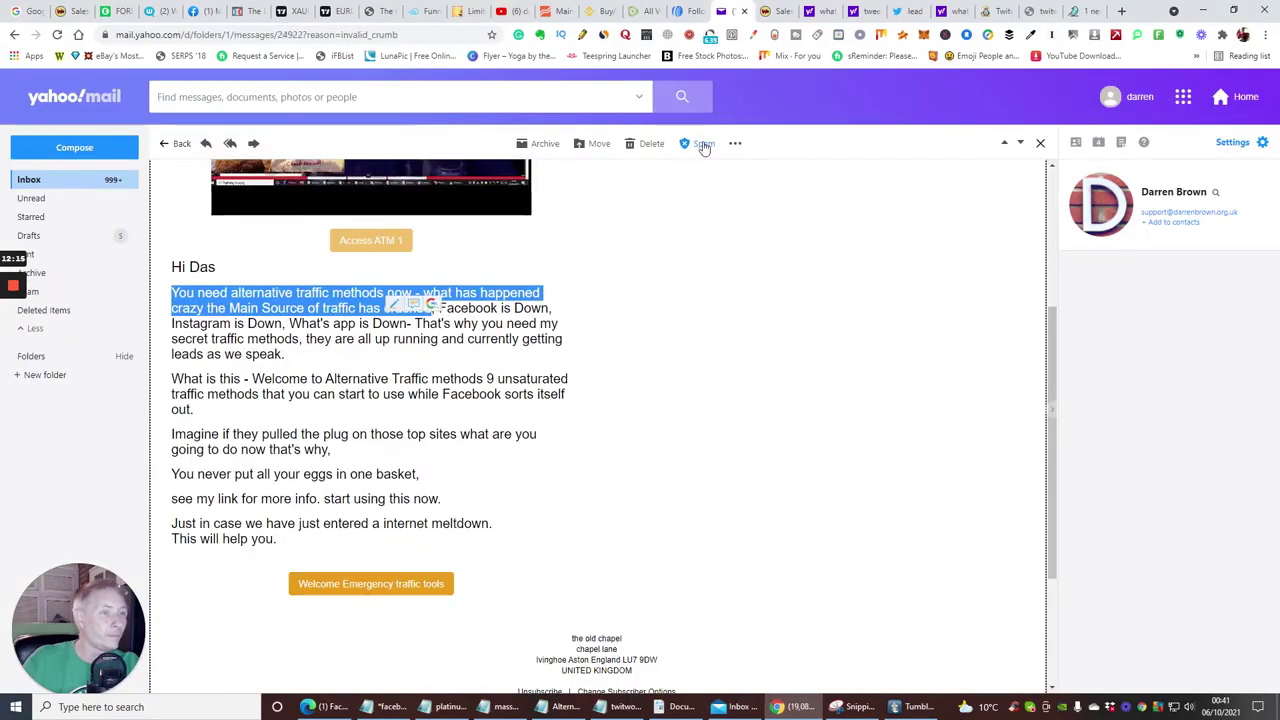
left_click(630, 417)
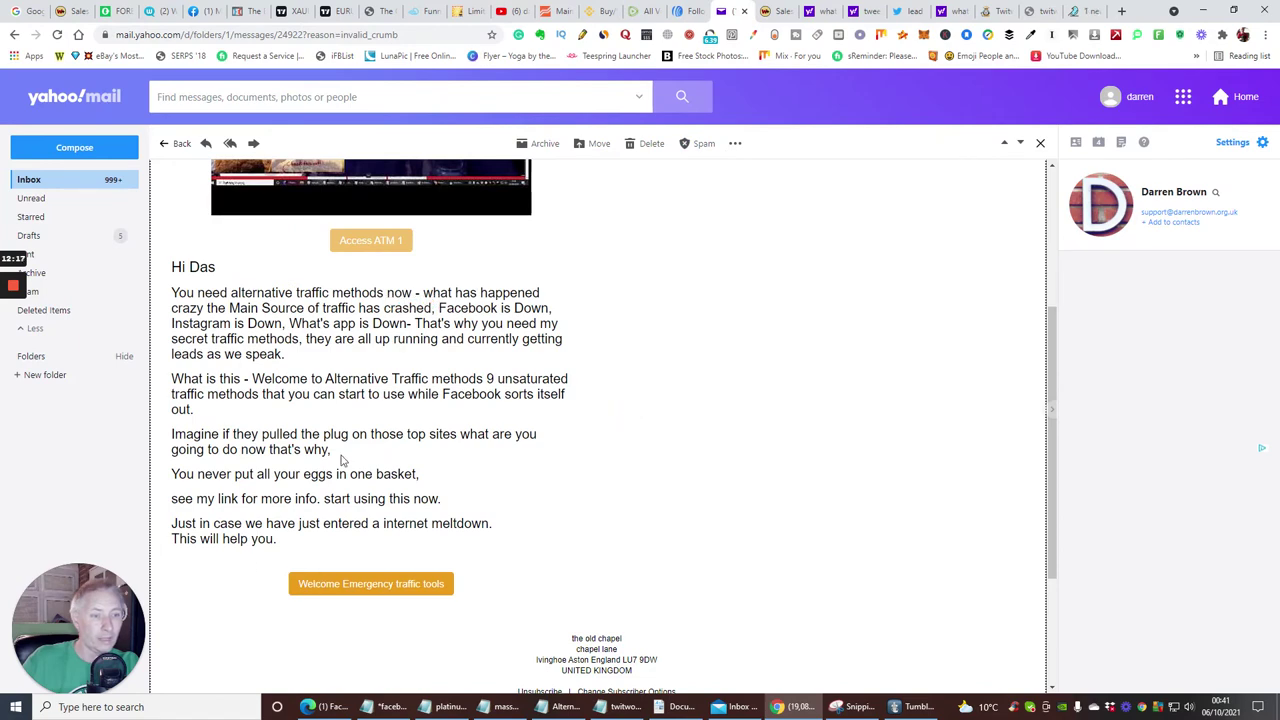
scroll(332, 492, "down", 2)
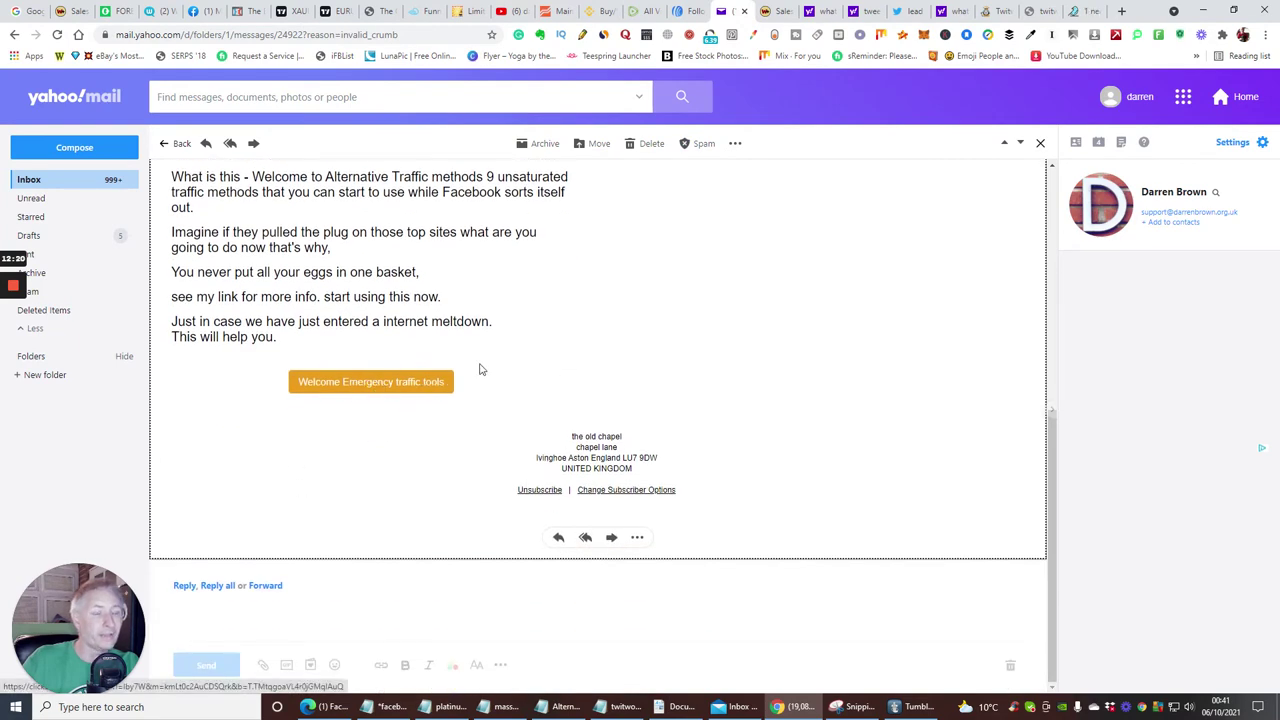
scroll(489, 366, "up", 1)
scroll(489, 366, "up", 3)
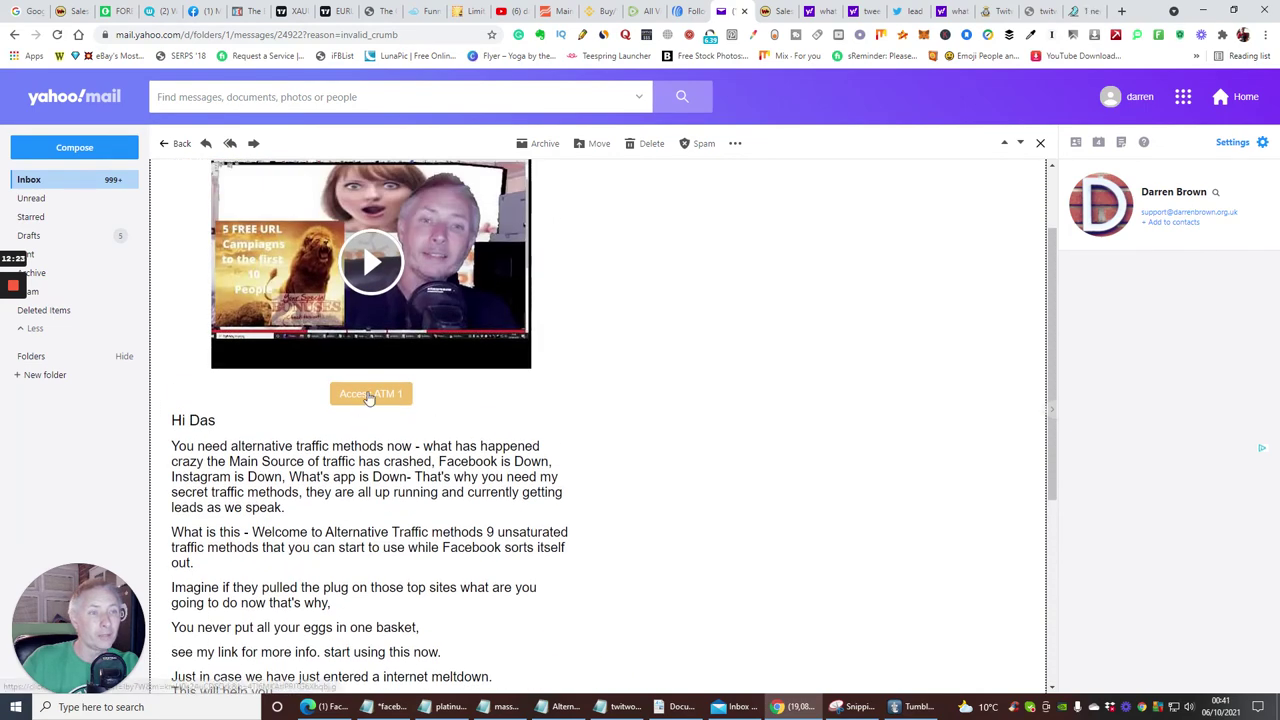
left_click(369, 395)
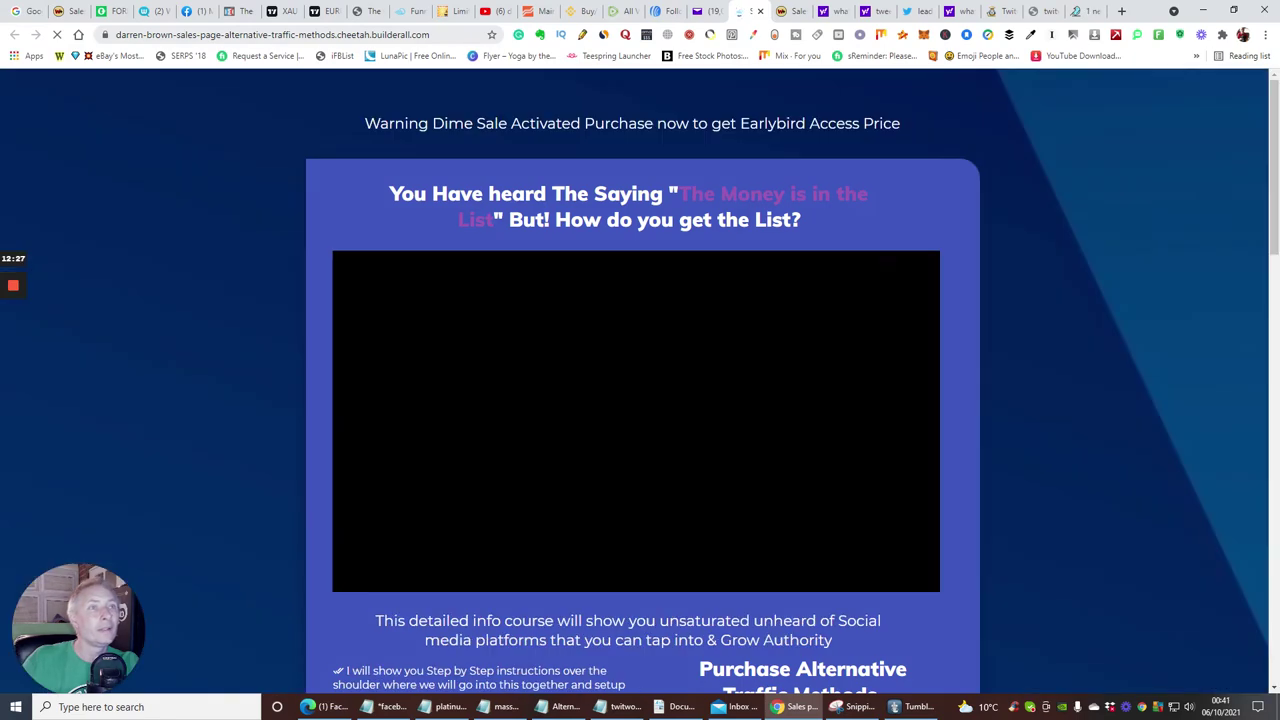
Copy the web address of the Alternative Traffic Methods sales page and skim through the page.
left_click(307, 36)
right_click(307, 36)
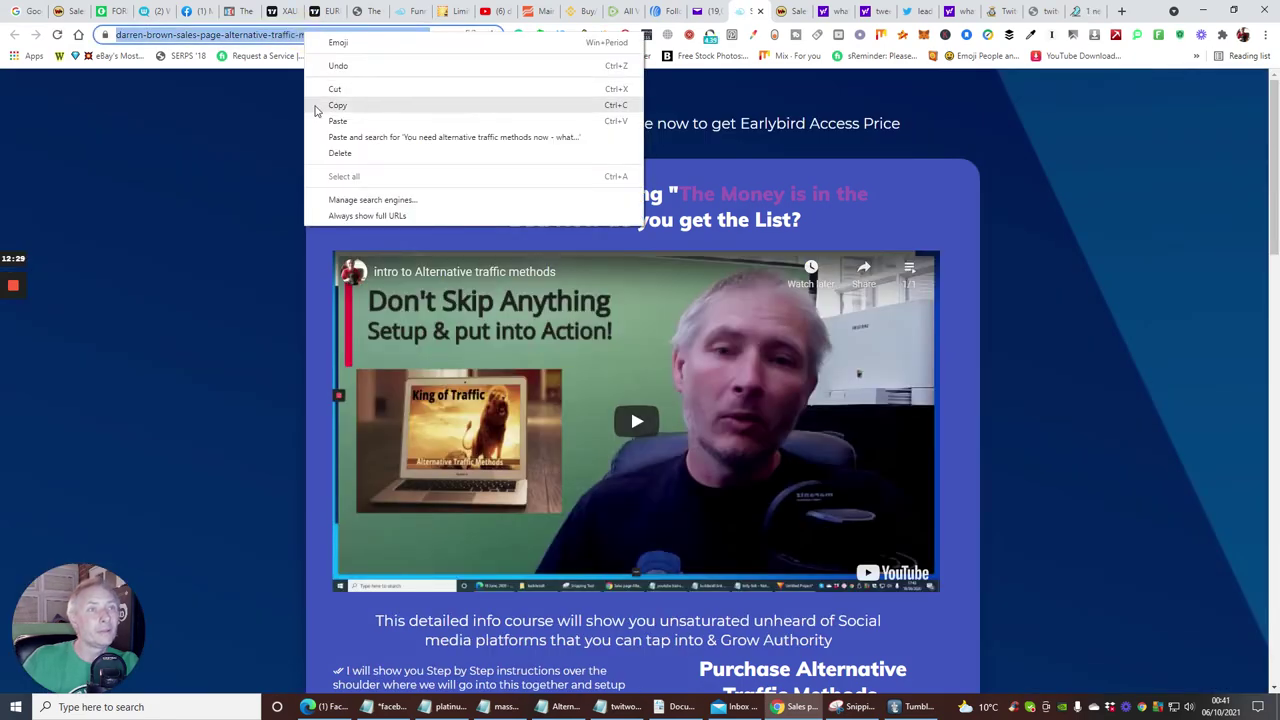
left_click(315, 106)
scroll(931, 143, "down", 7)
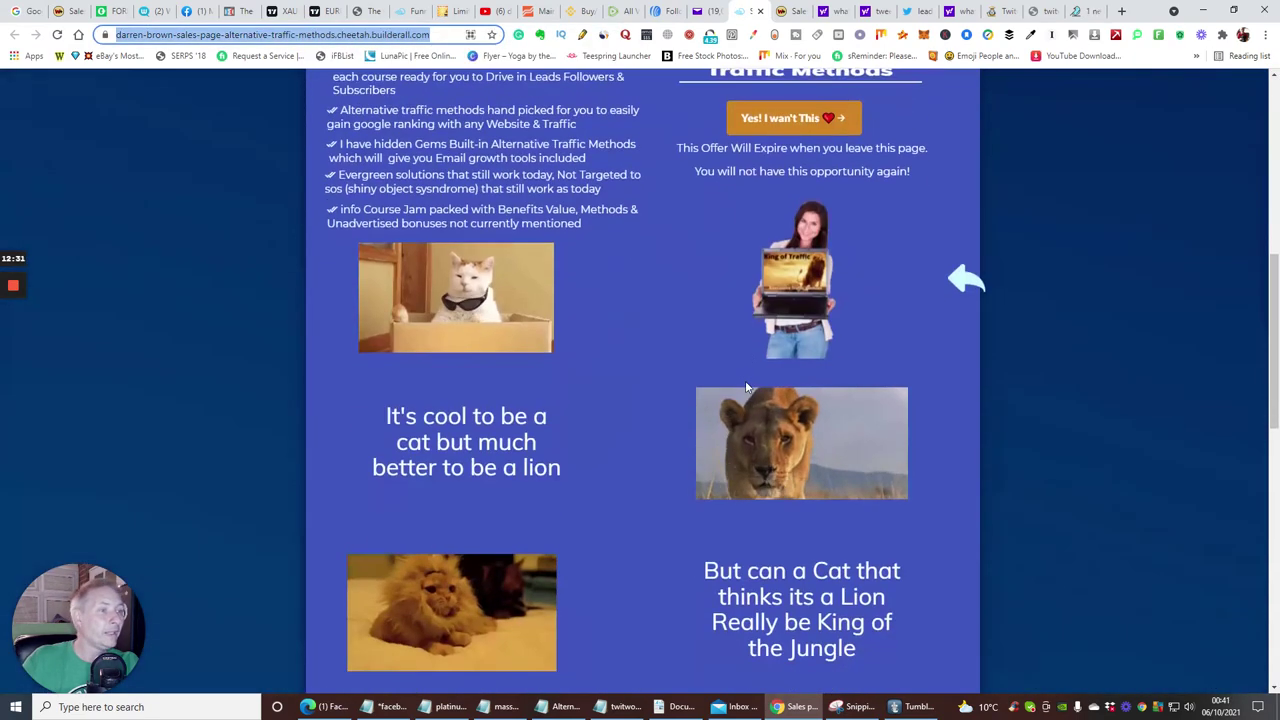
scroll(667, 311, "up", 7)
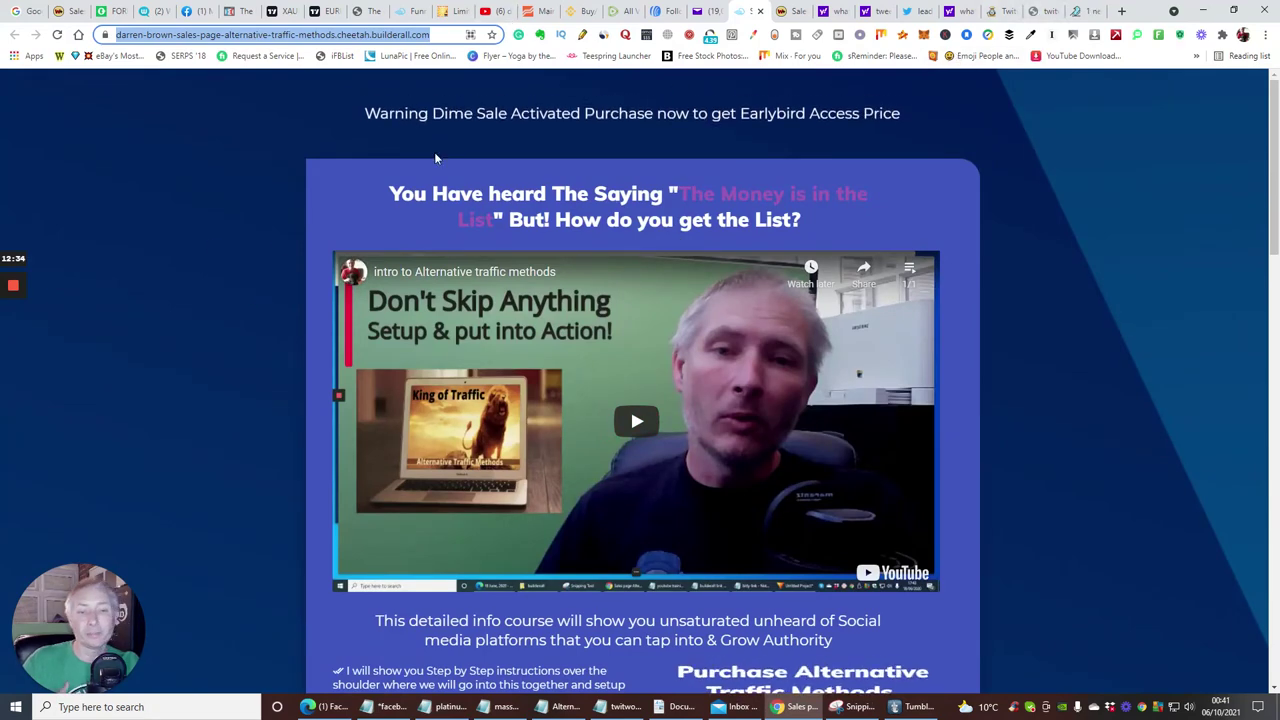
Search the YouTube channel's own videos for "alternative" and open the details of the Alternative Traffic Methods Review video.
left_click(492, 11)
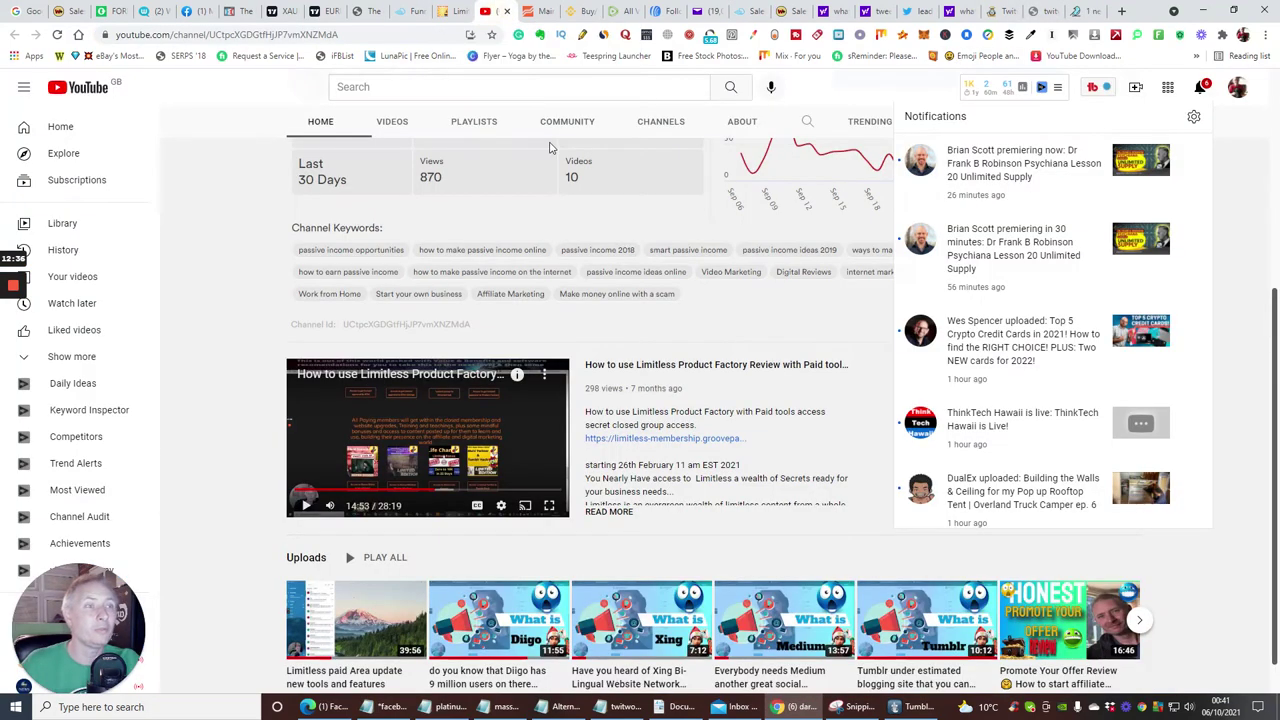
left_click(72, 276)
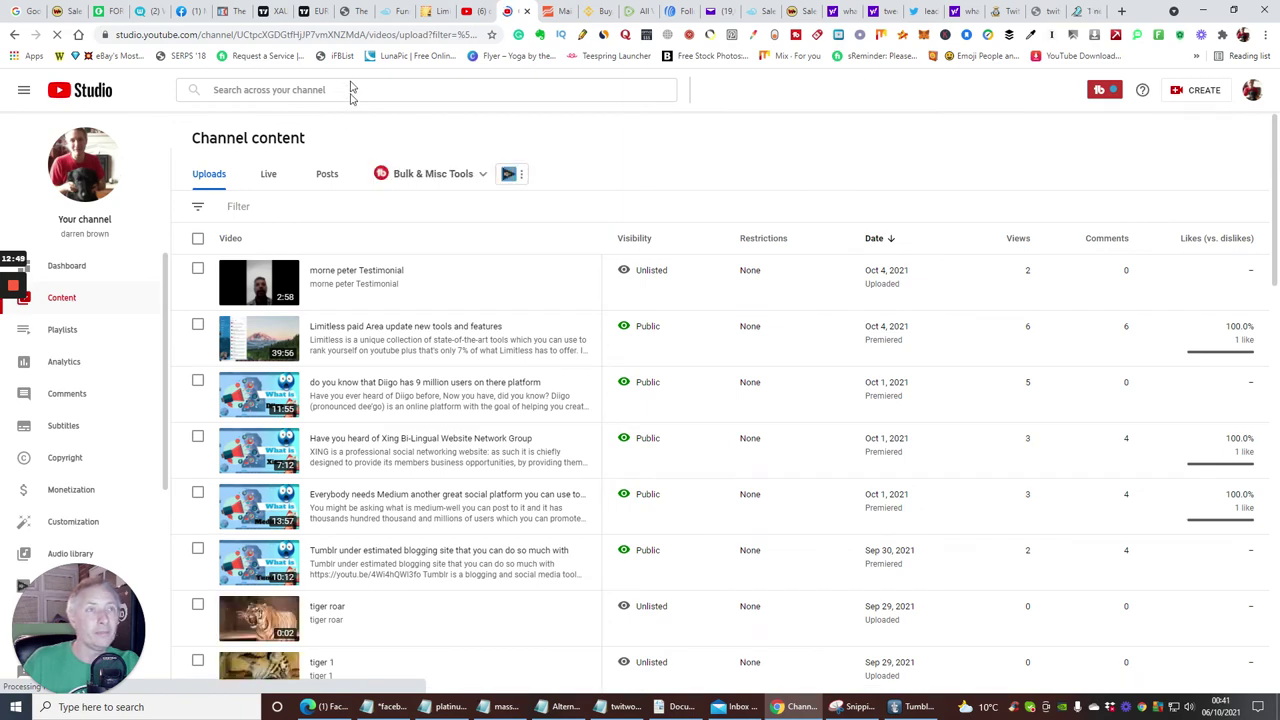
left_click(350, 90)
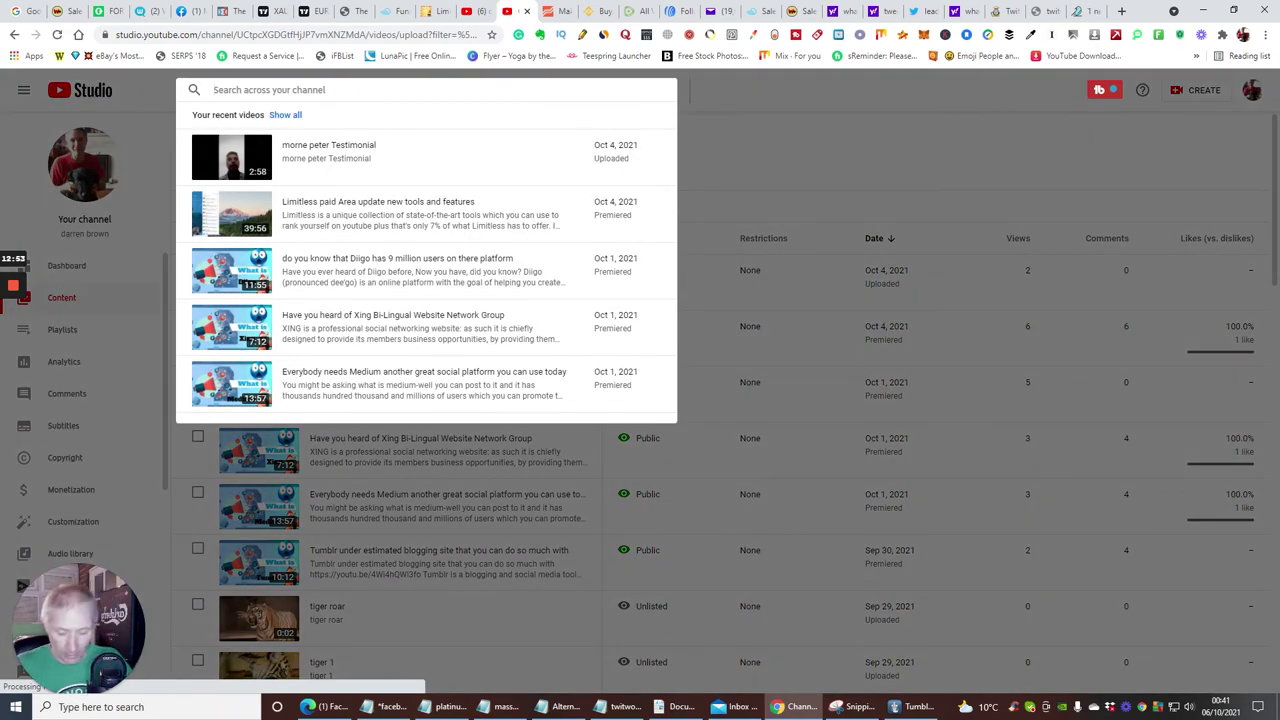
type("alternative")
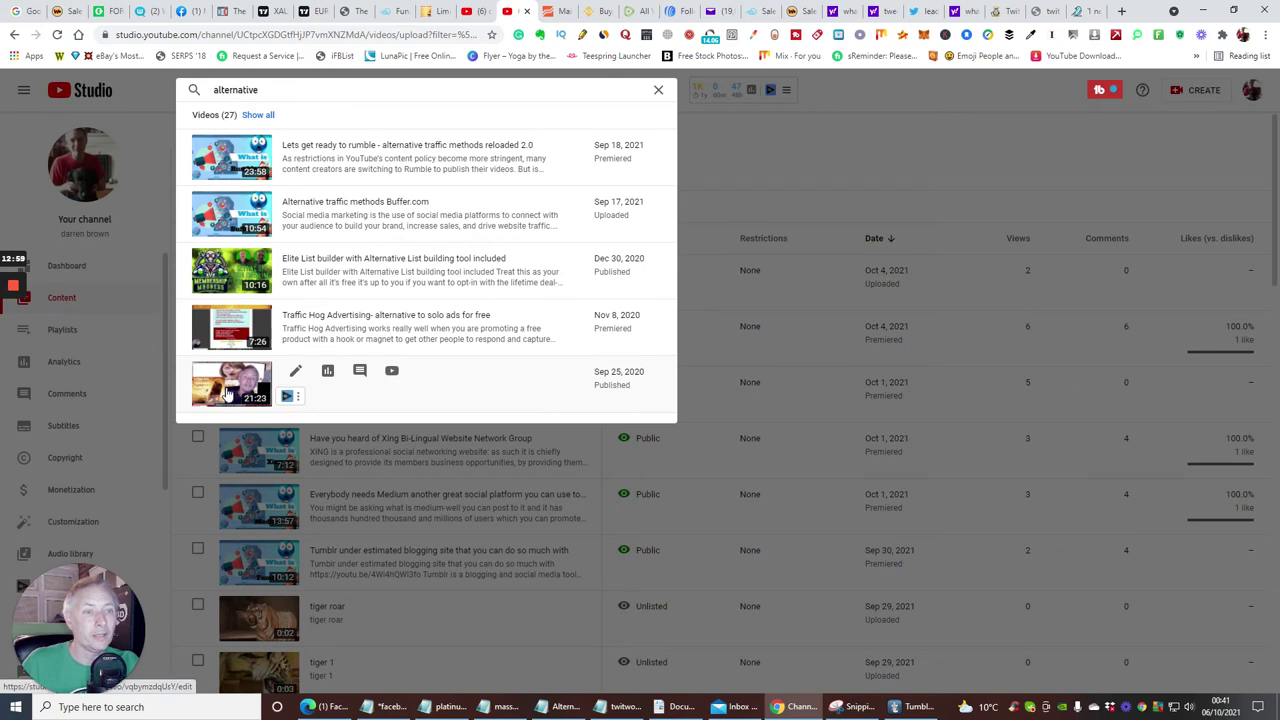
left_click(240, 394)
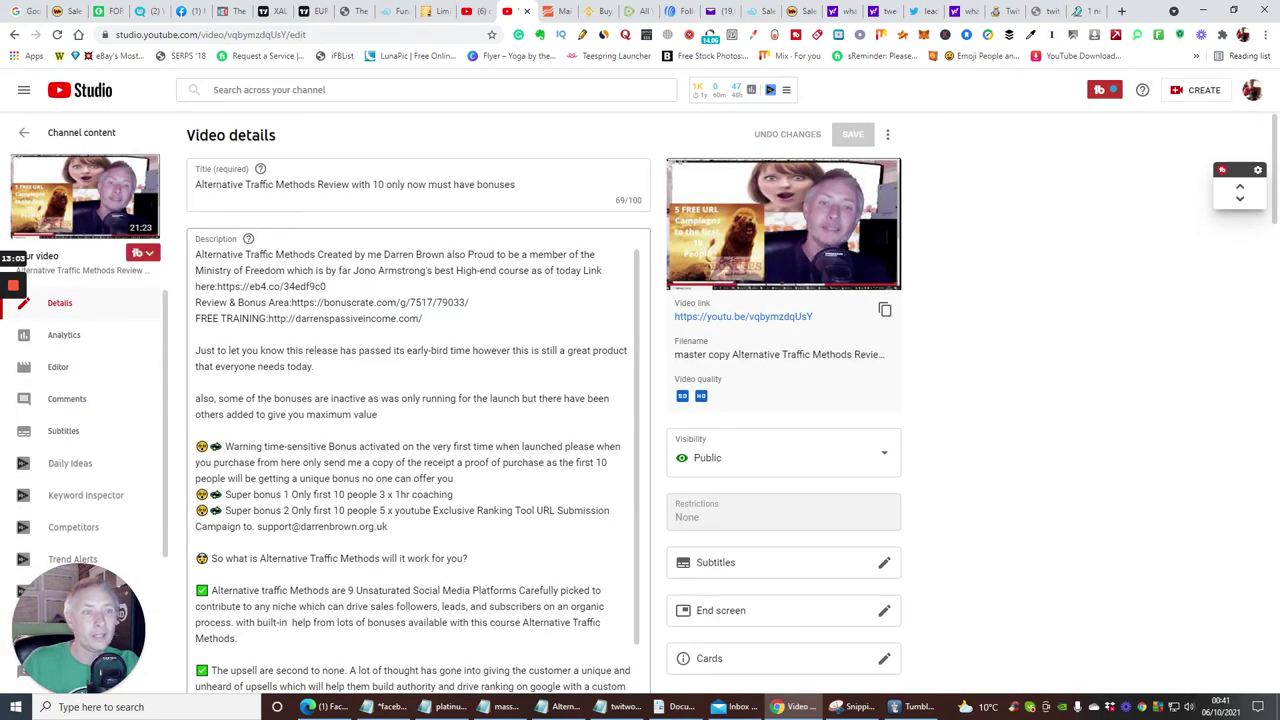
Examine the review video's description, from the bonus offers and hashtags down to the keyword list and affiliate disclaimer.
scroll(418, 470, "down", 4)
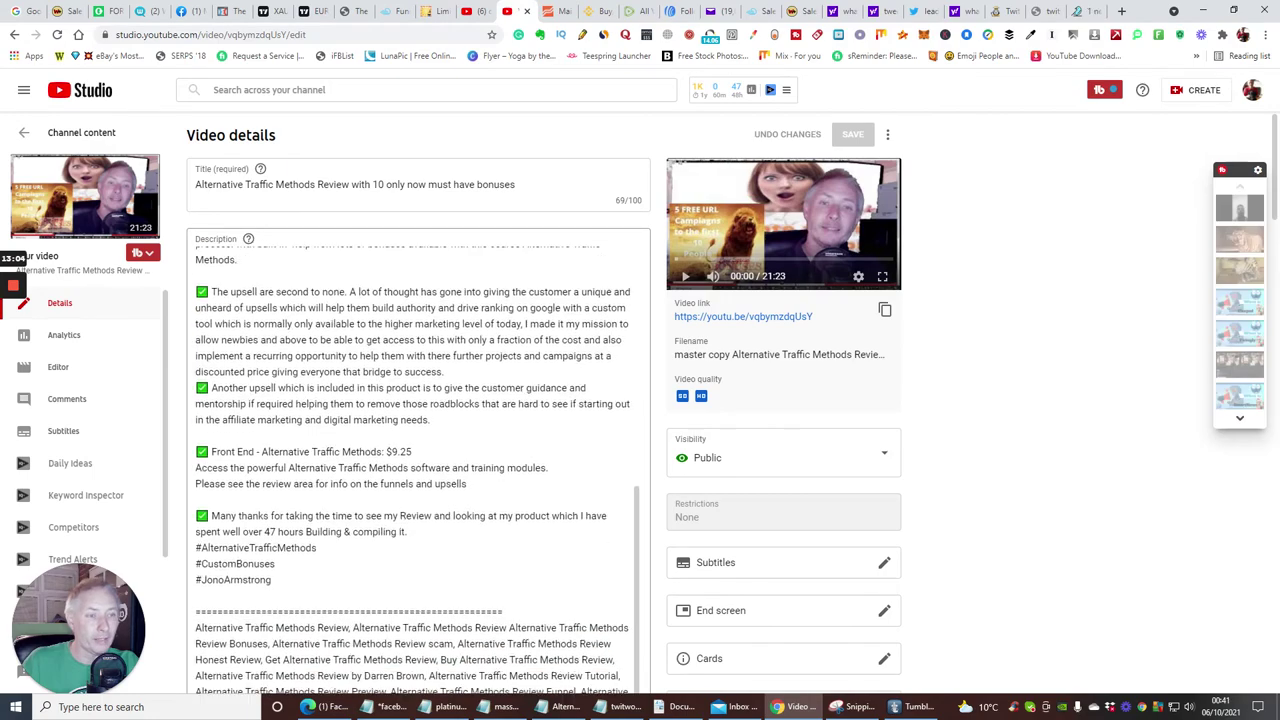
scroll(418, 470, "down", 4)
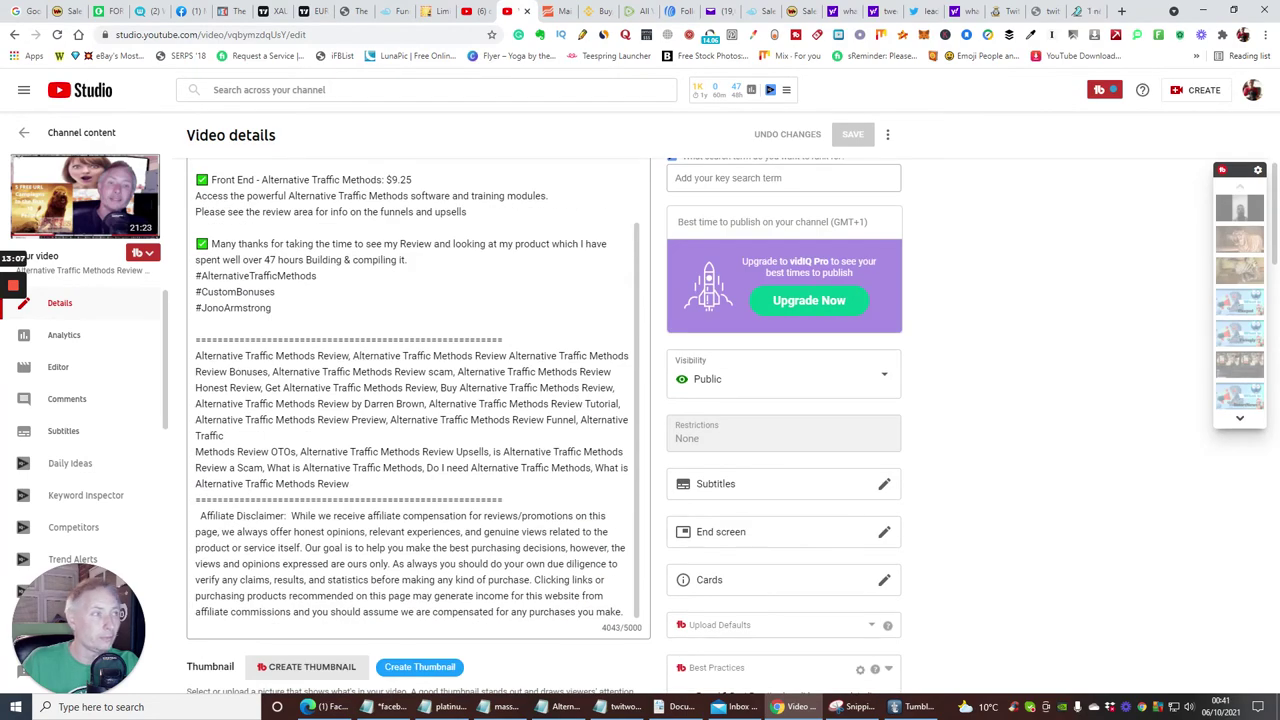
scroll(418, 430, "up", 10)
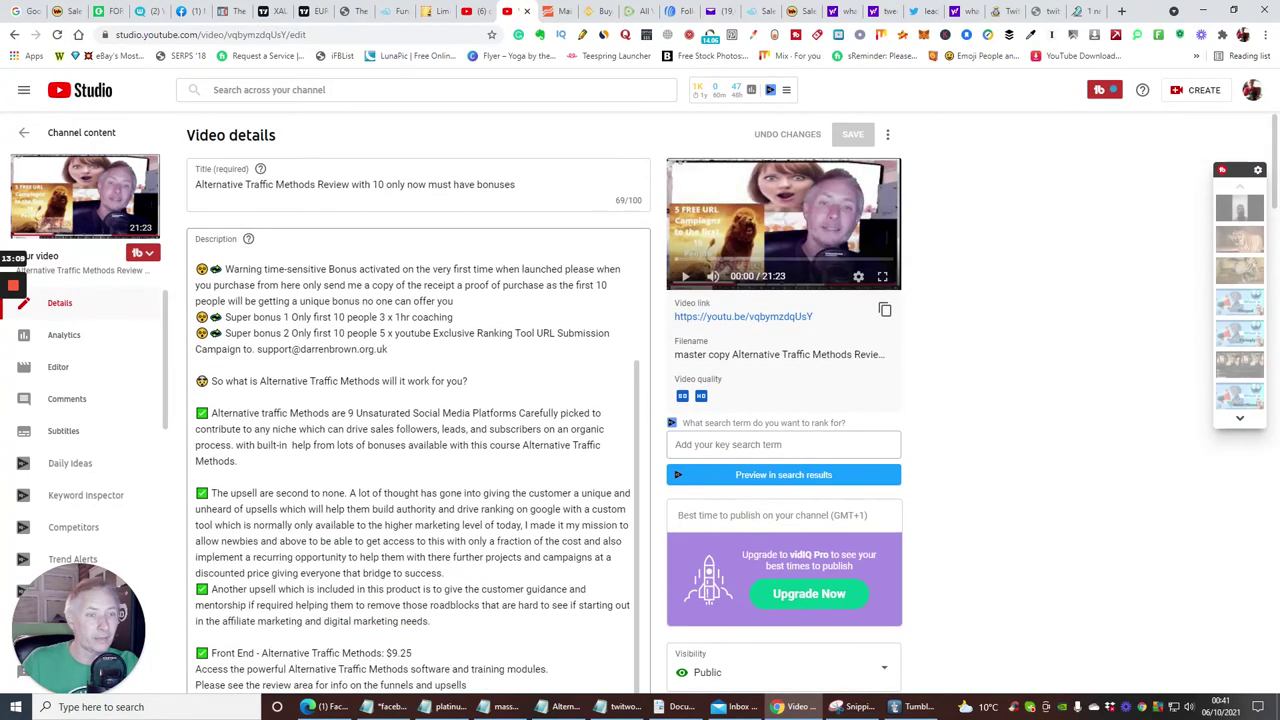
scroll(418, 470, "down", 8)
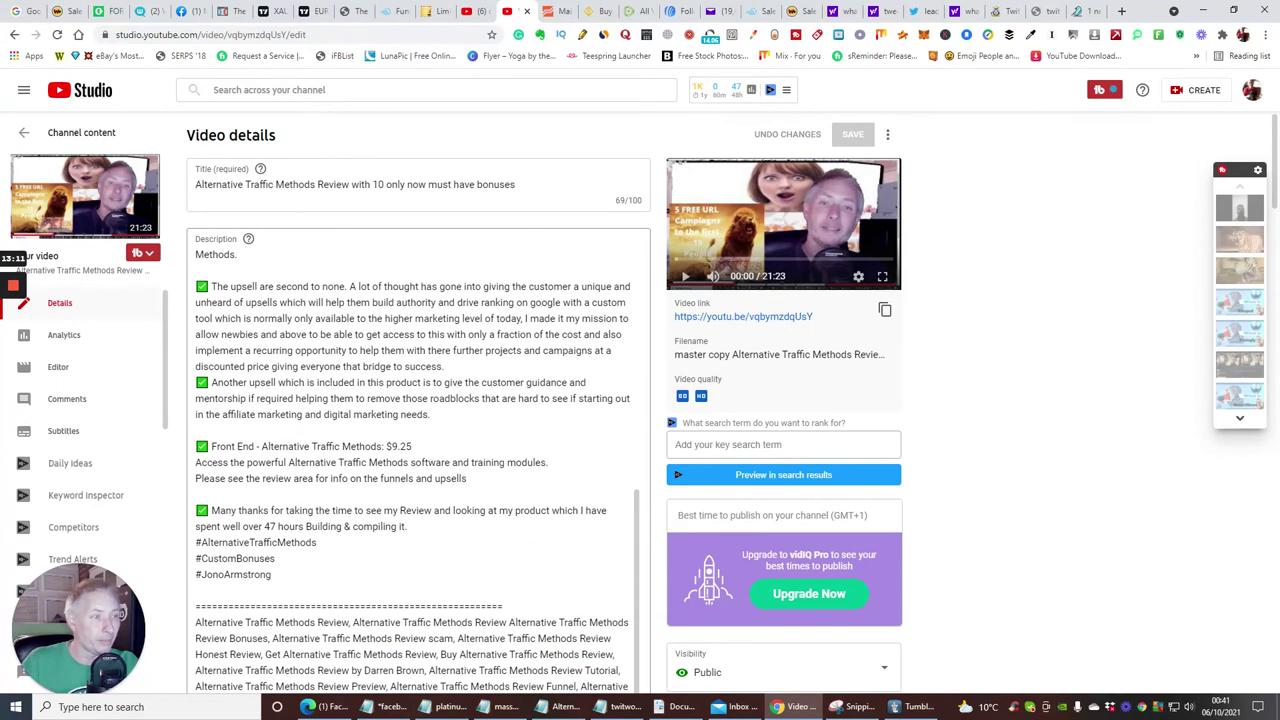
scroll(418, 430, "down", 2)
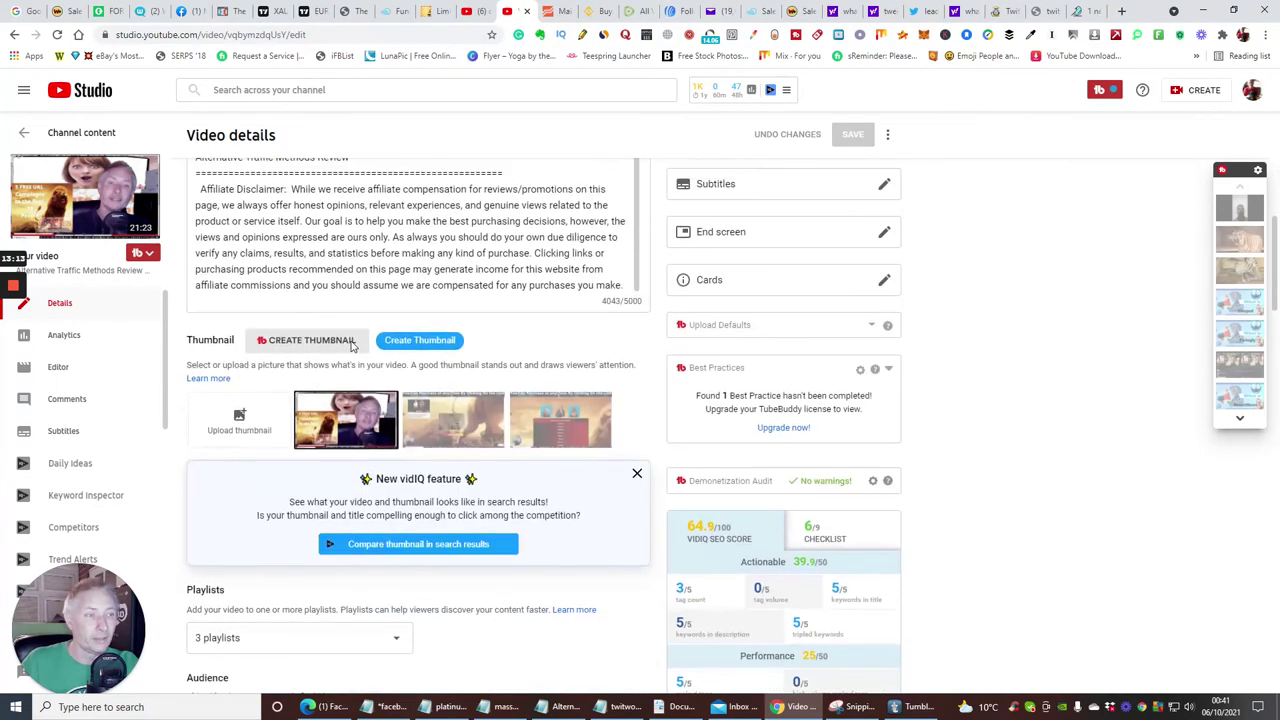
scroll(418, 430, "up", 8)
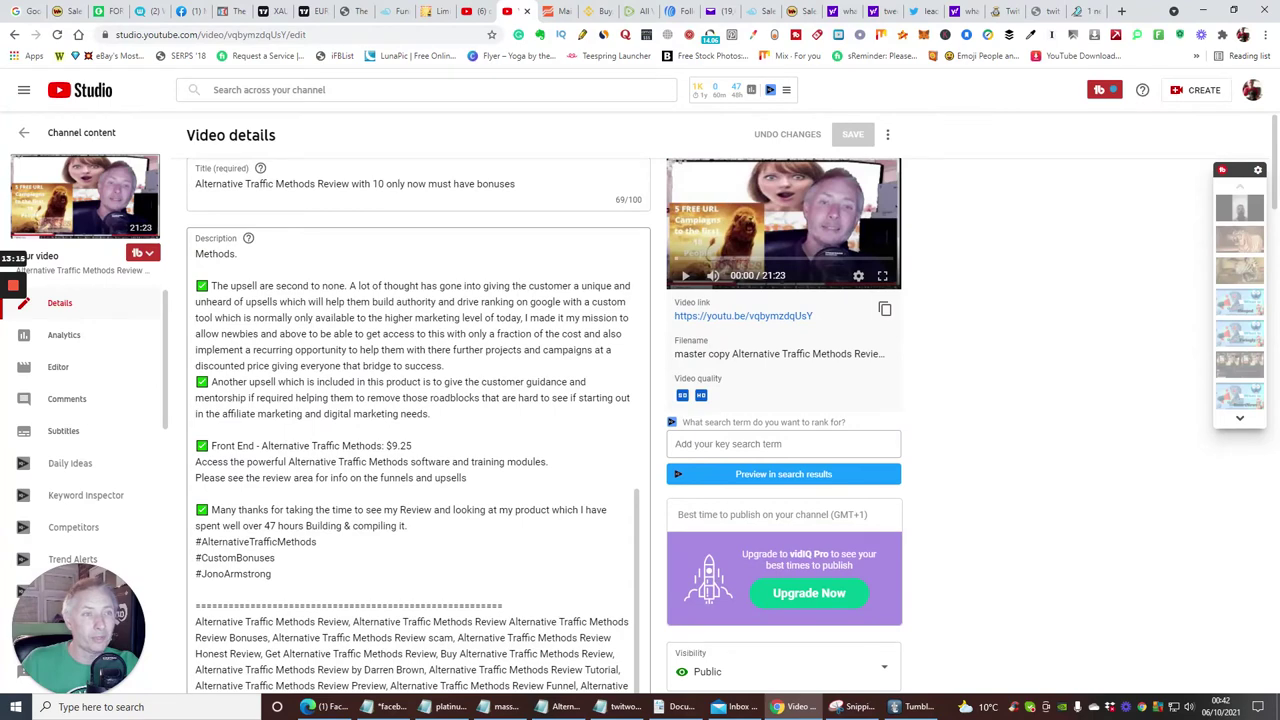
scroll(418, 430, "down", 3)
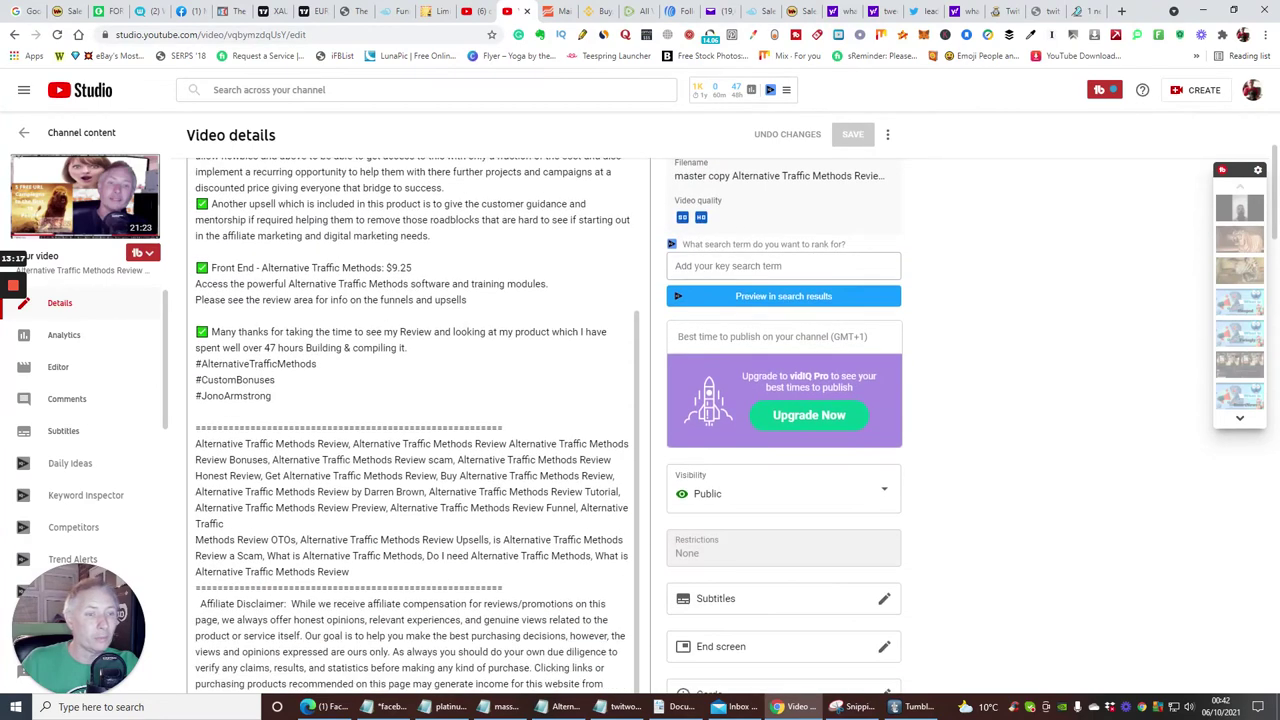
scroll(418, 430, "up", 10)
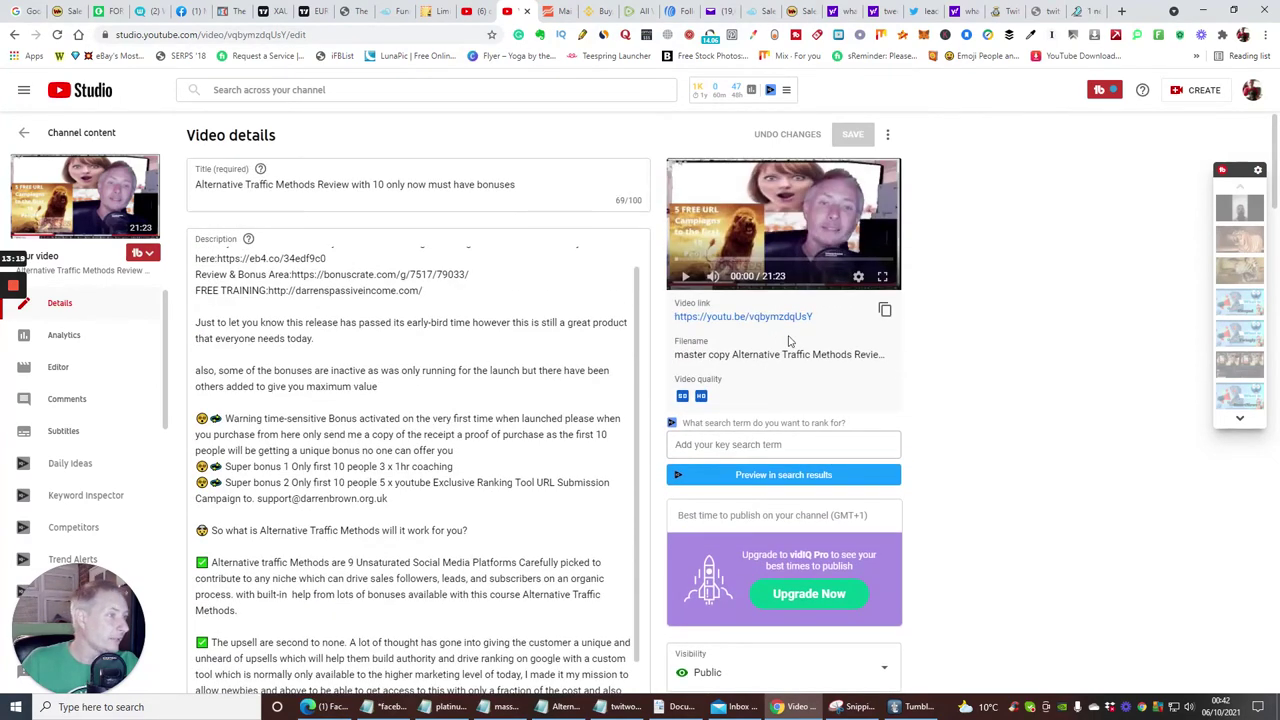
Copy the video's link and add it in Twitworkz at the end of the content source's intro text.
left_click(886, 310)
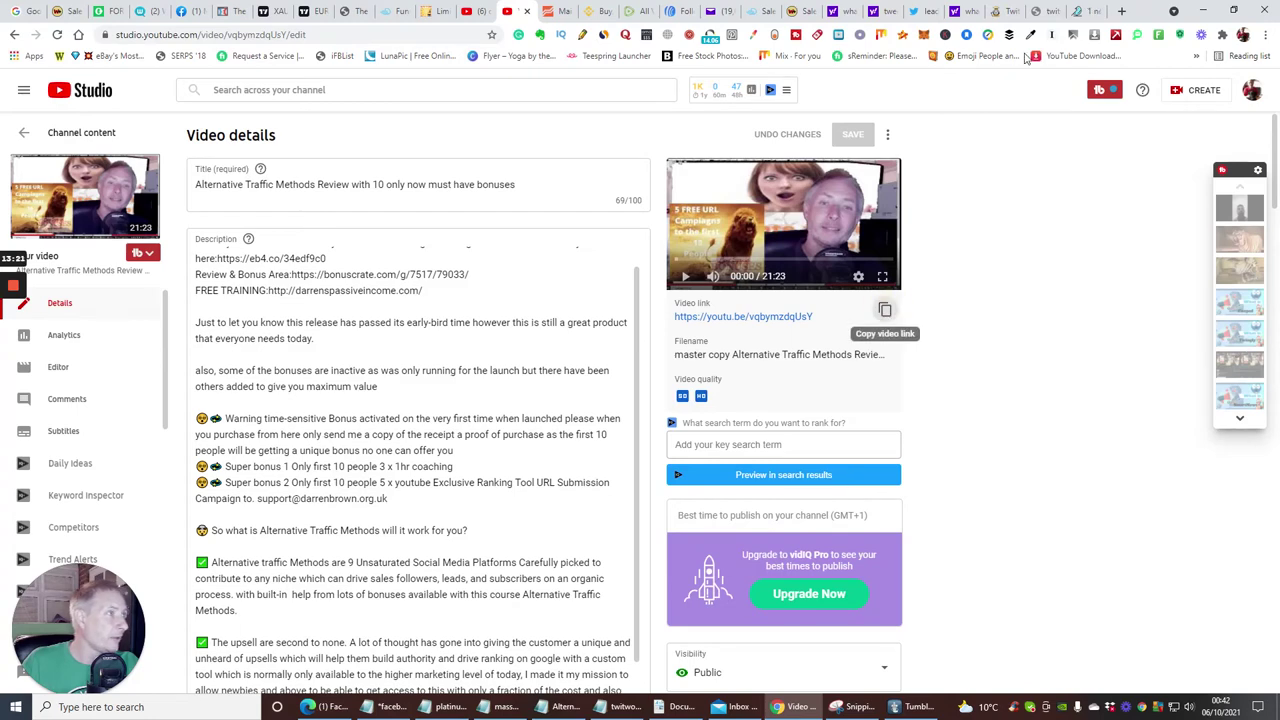
left_click(1083, 10)
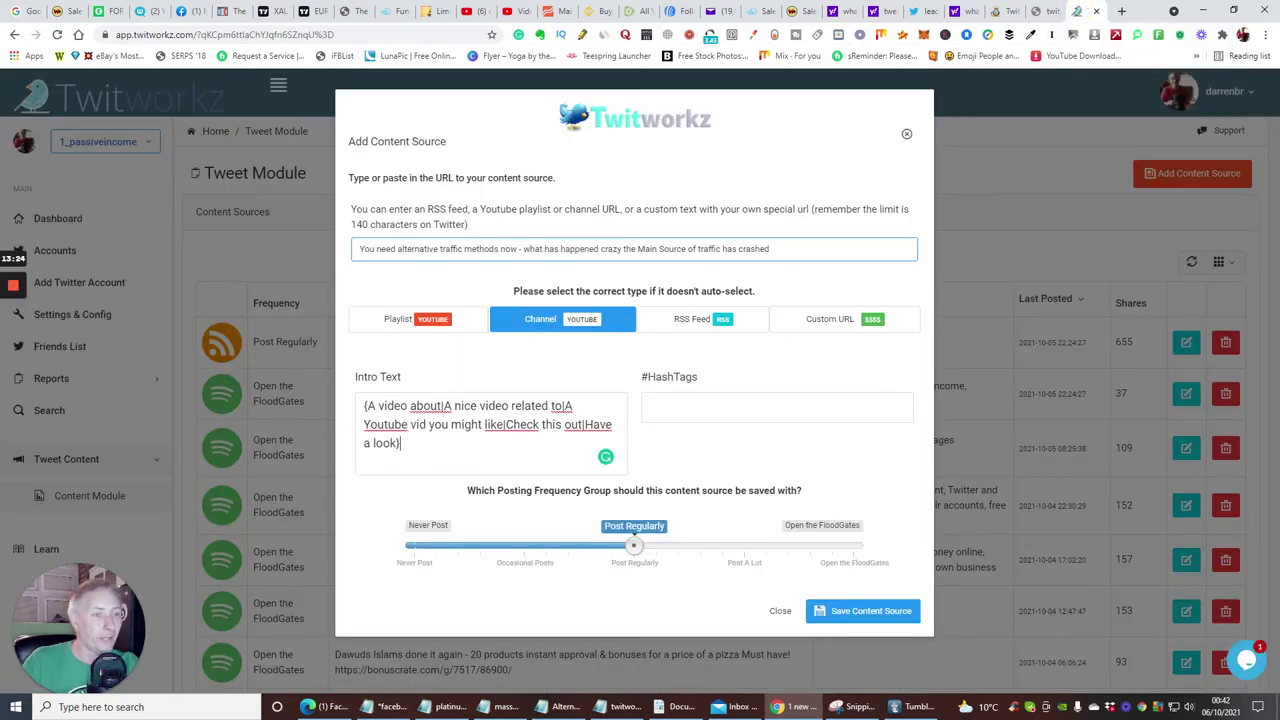
right_click(410, 445)
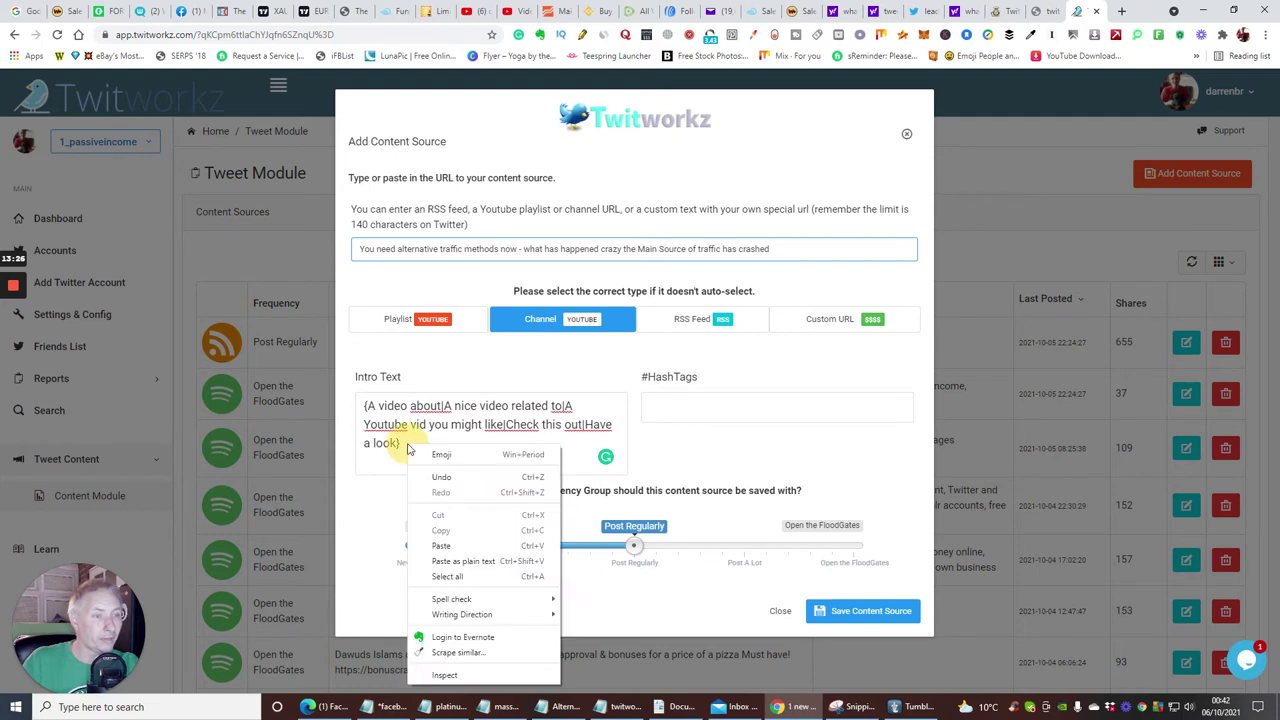
left_click(428, 546)
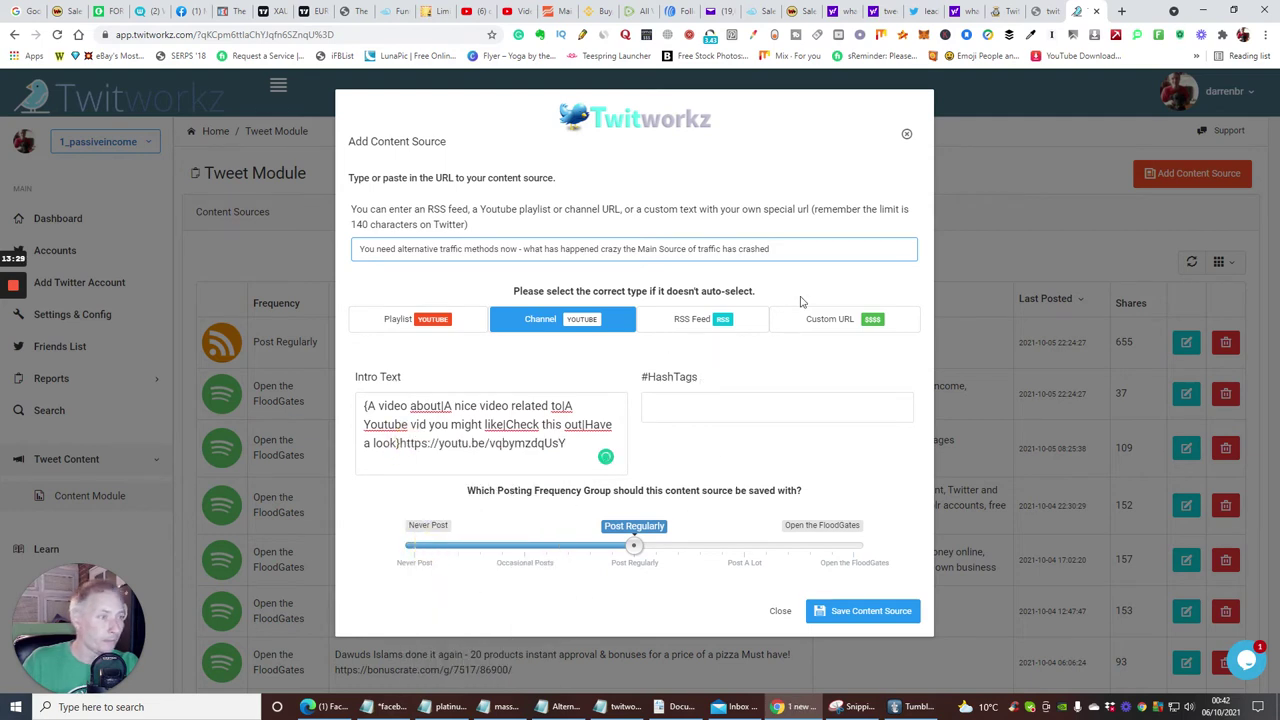
left_click(800, 250)
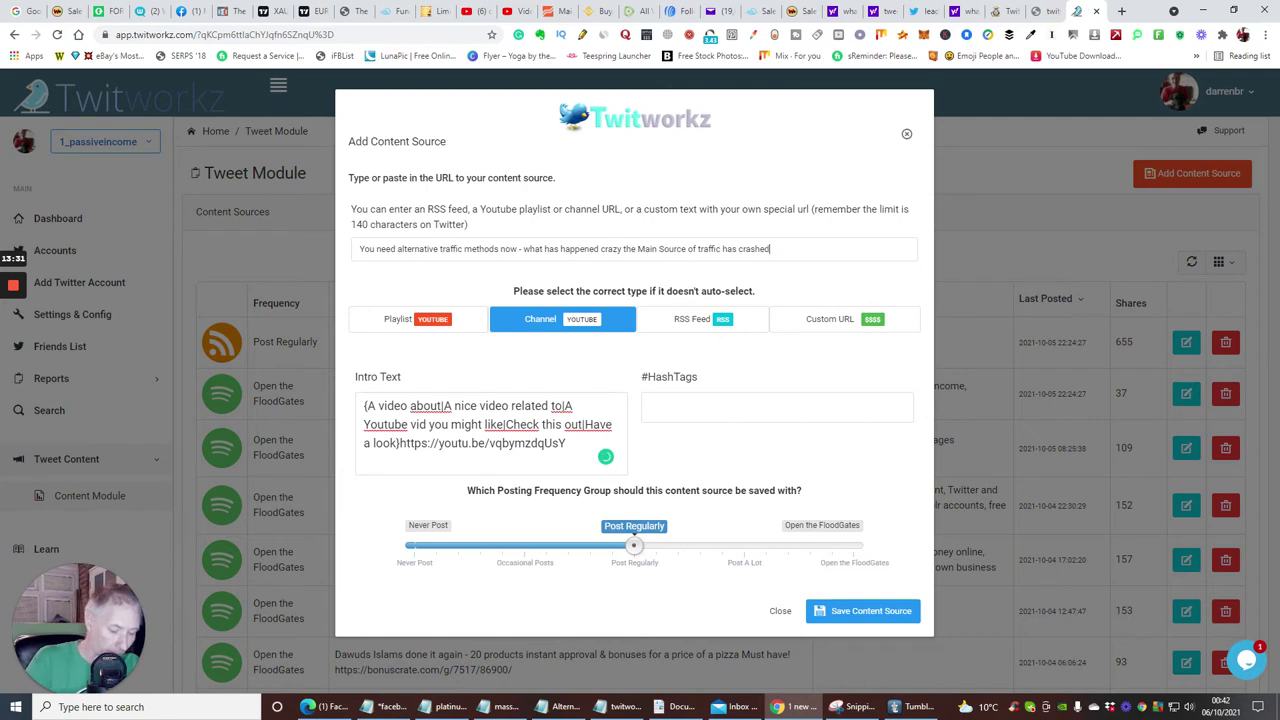
right_click(795, 249)
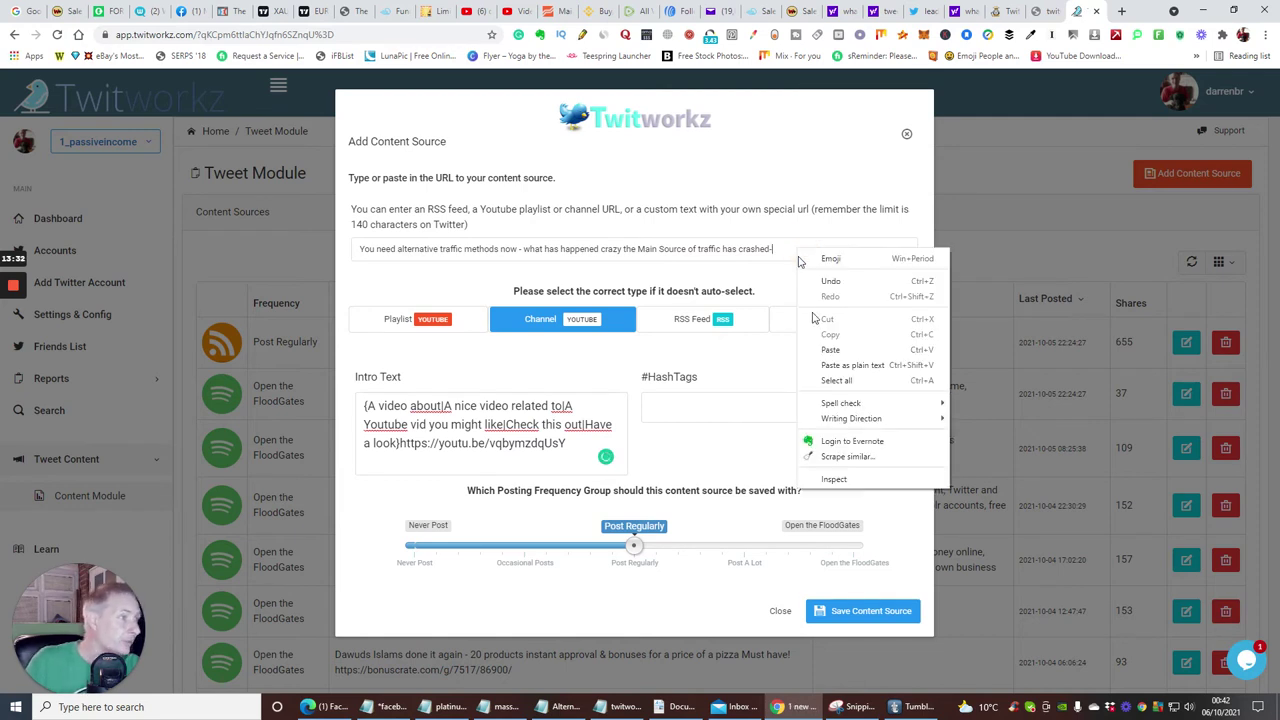
left_click(811, 346)
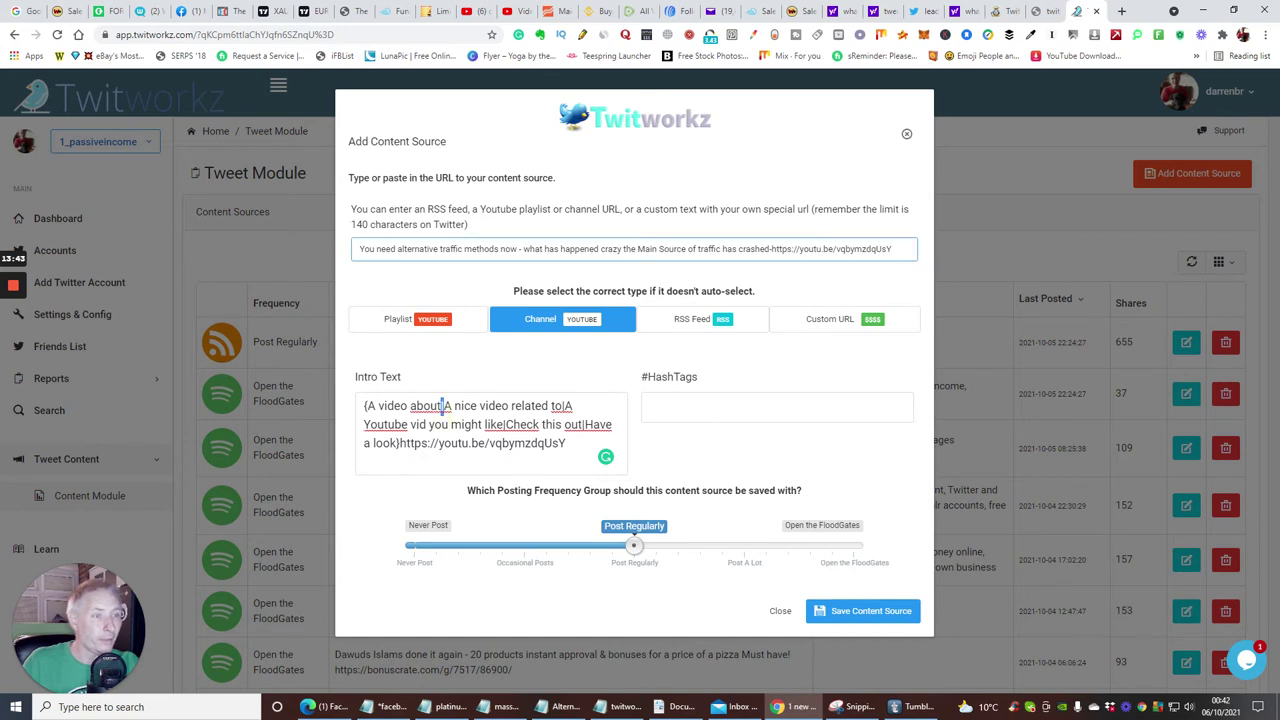
Insert "traffic" into the intro text after both "A video about" and "A nice video related to".
left_click(441, 405)
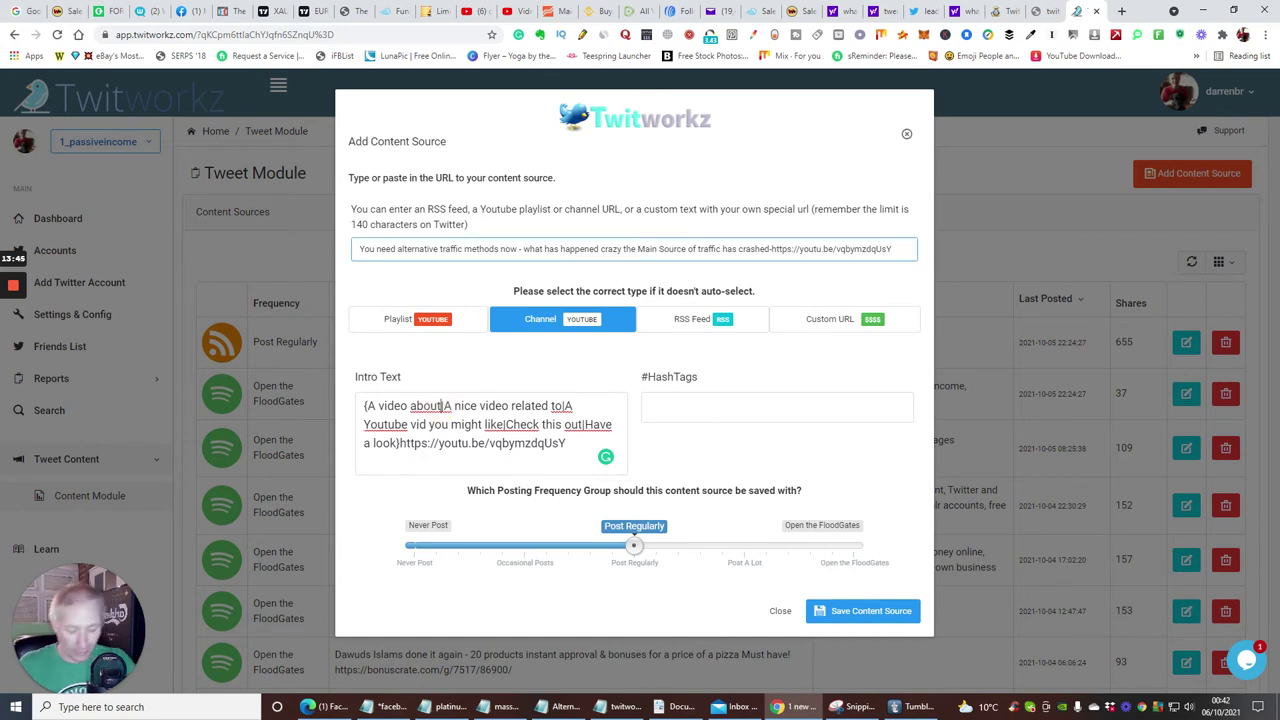
type("traffic")
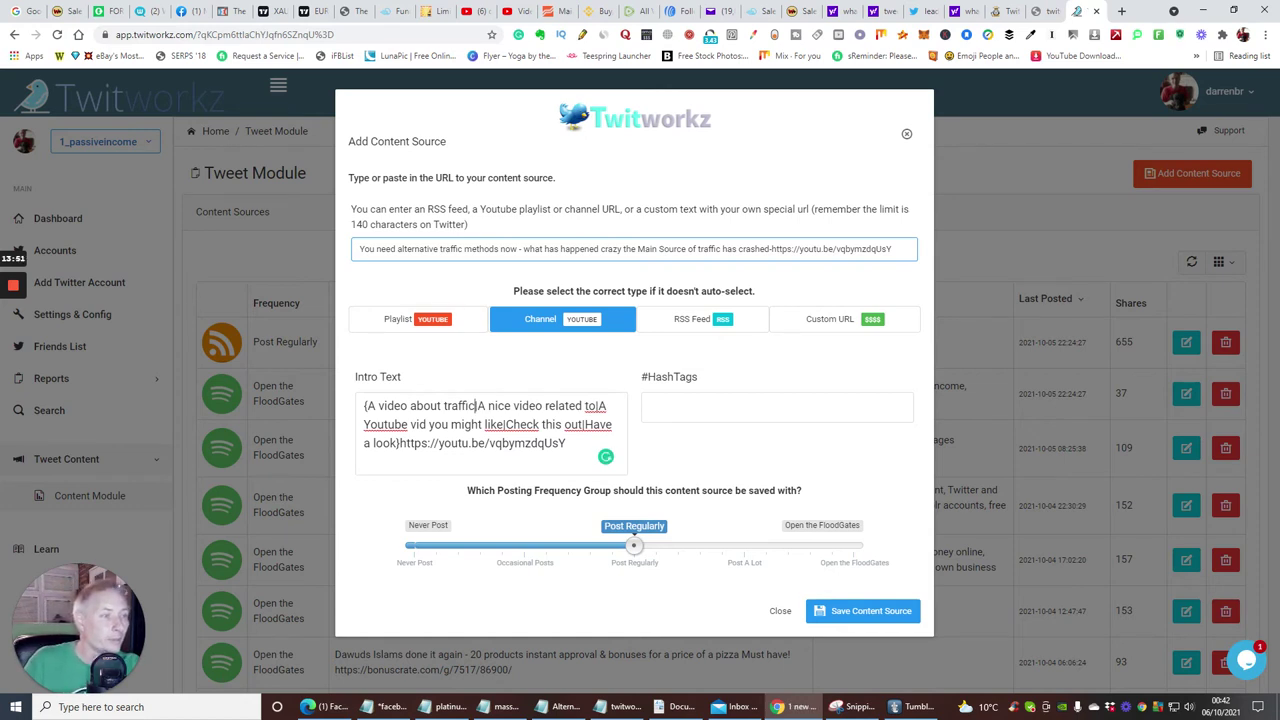
left_click(597, 405)
type("t")
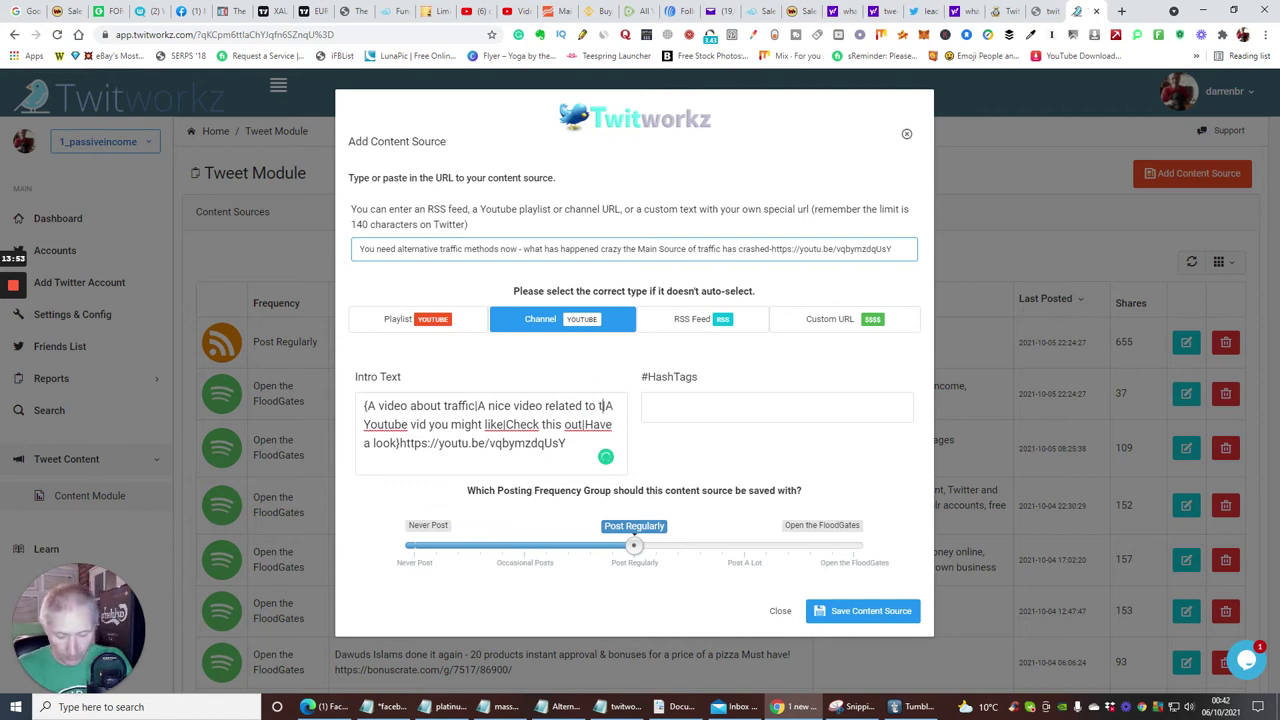
type("raffic")
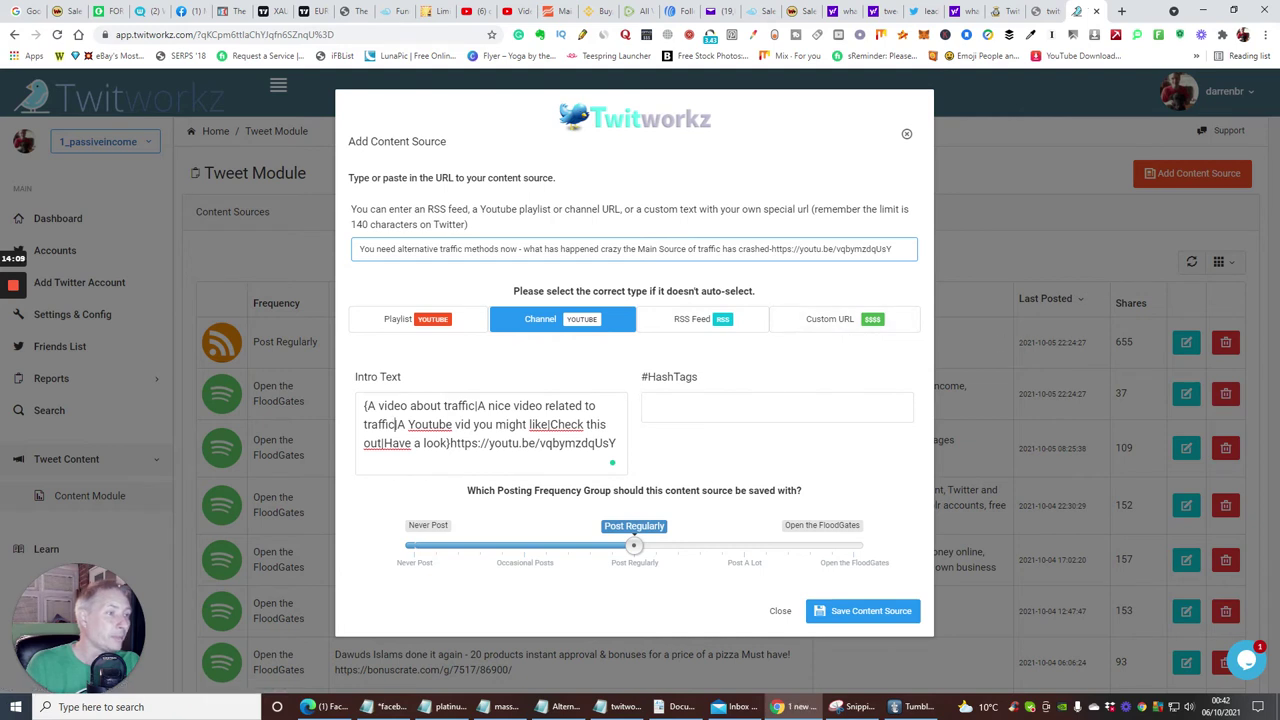
Enter the hashtag #AlternativeTraffic for the content source, capitalising both words.
left_click(678, 404)
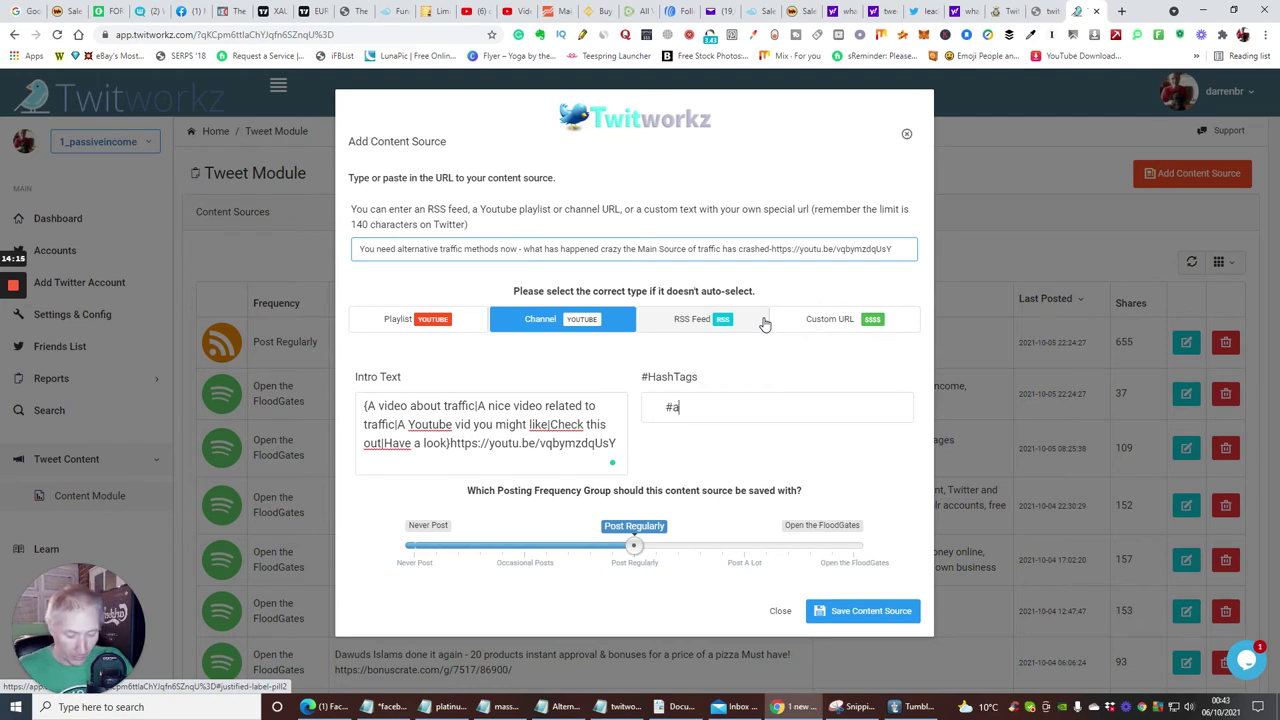
type("#alternativetraffic")
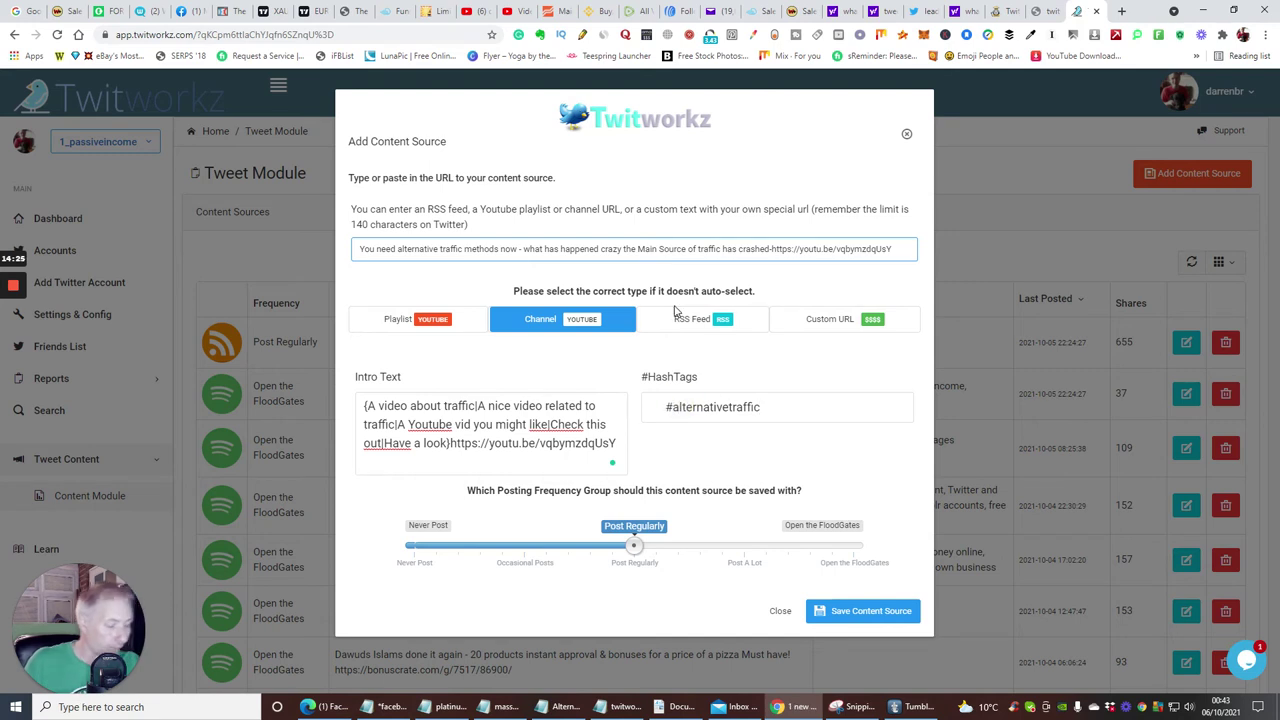
key("BackSpace")
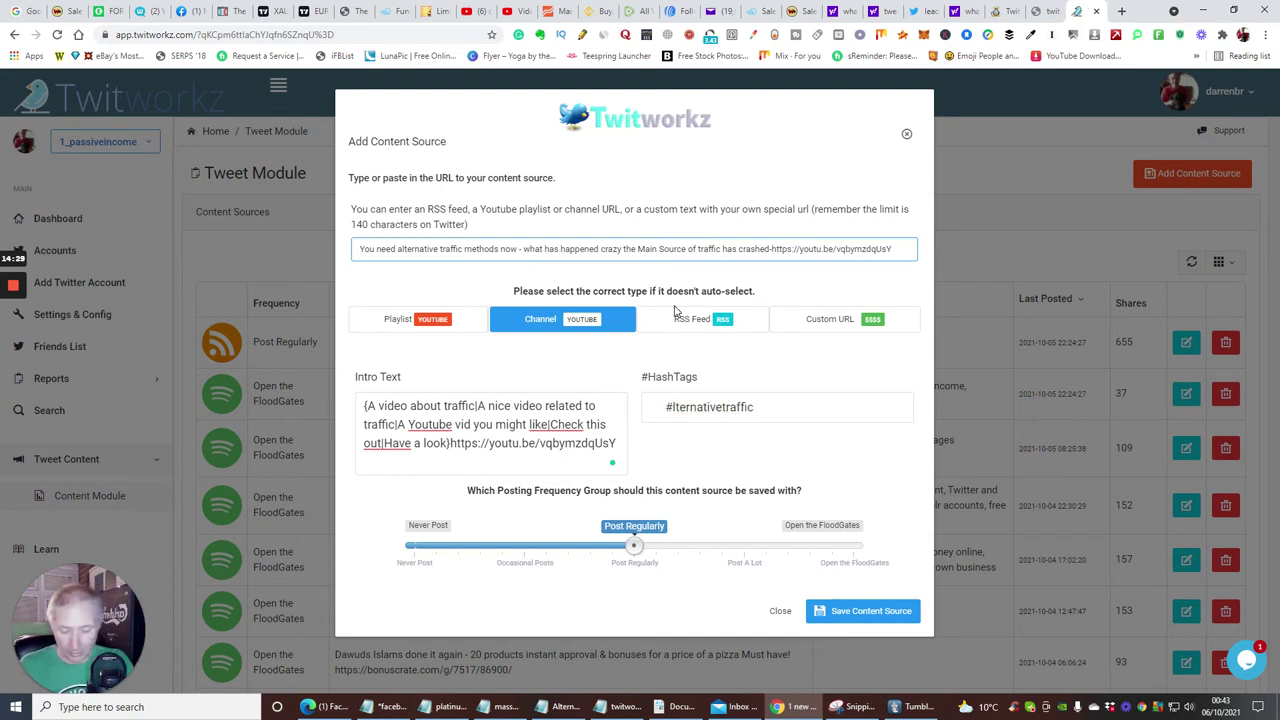
type("A")
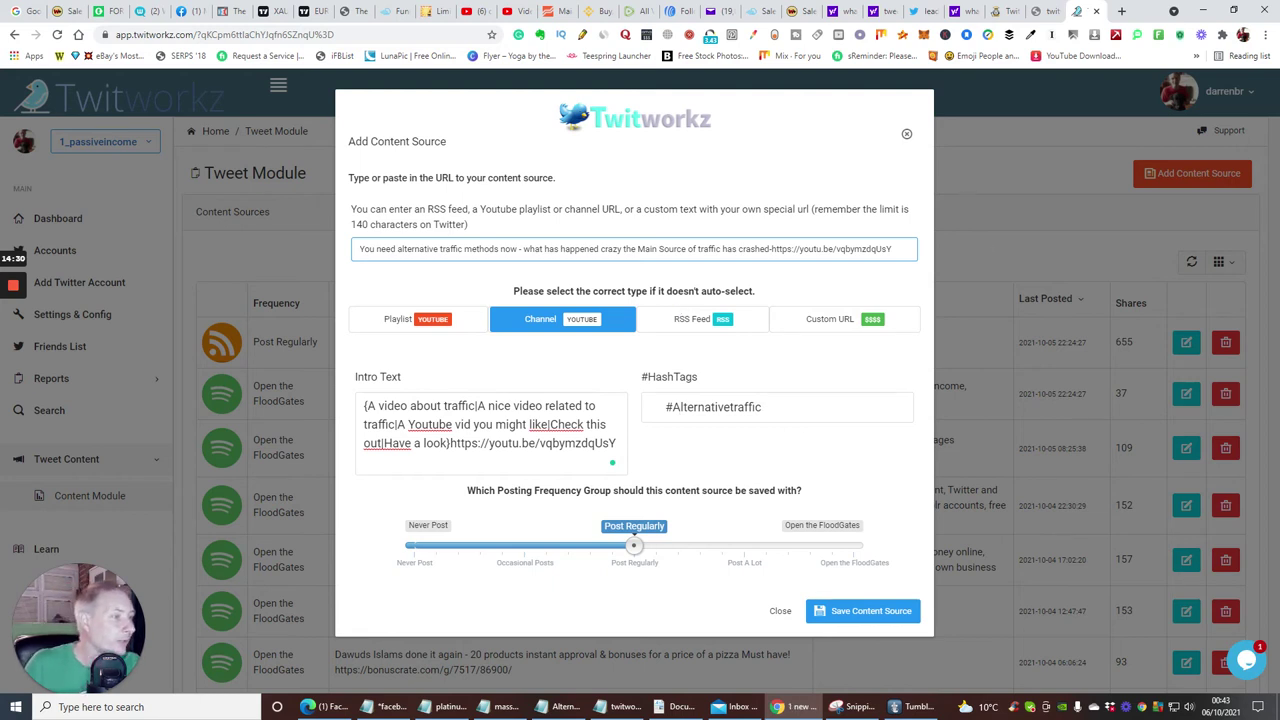
left_click(740, 407)
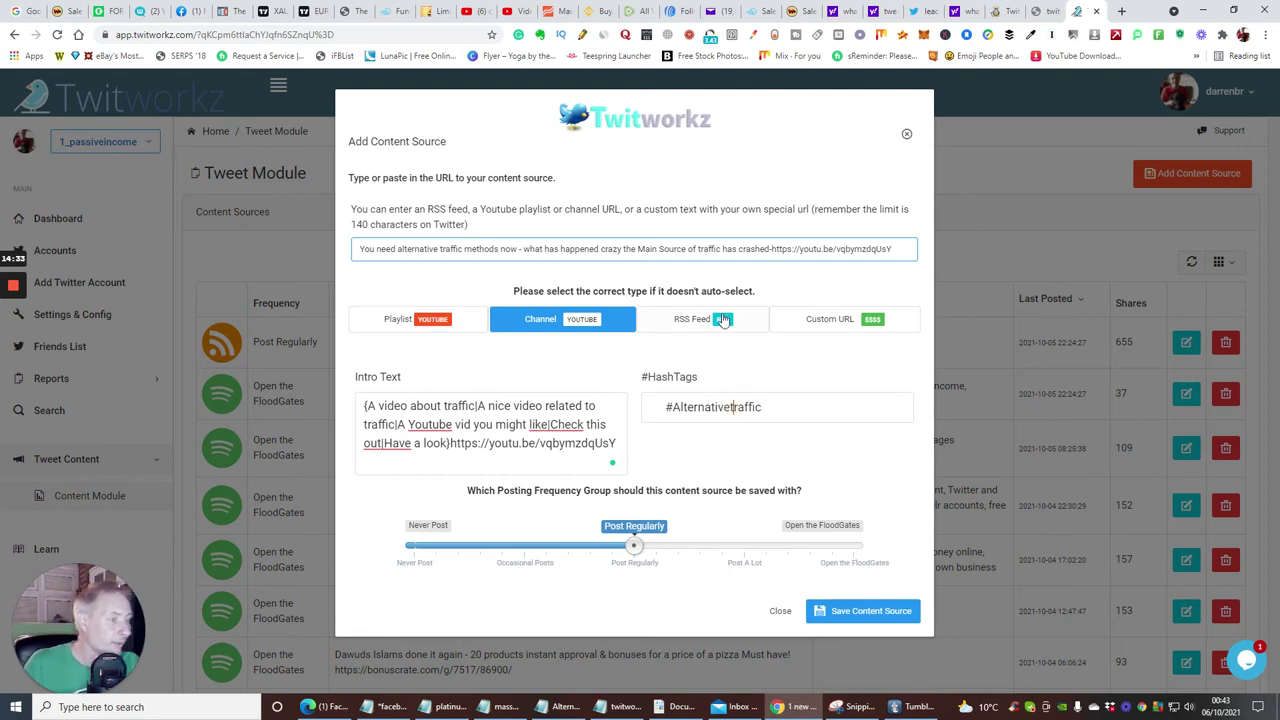
key("BackSpace")
type("T")
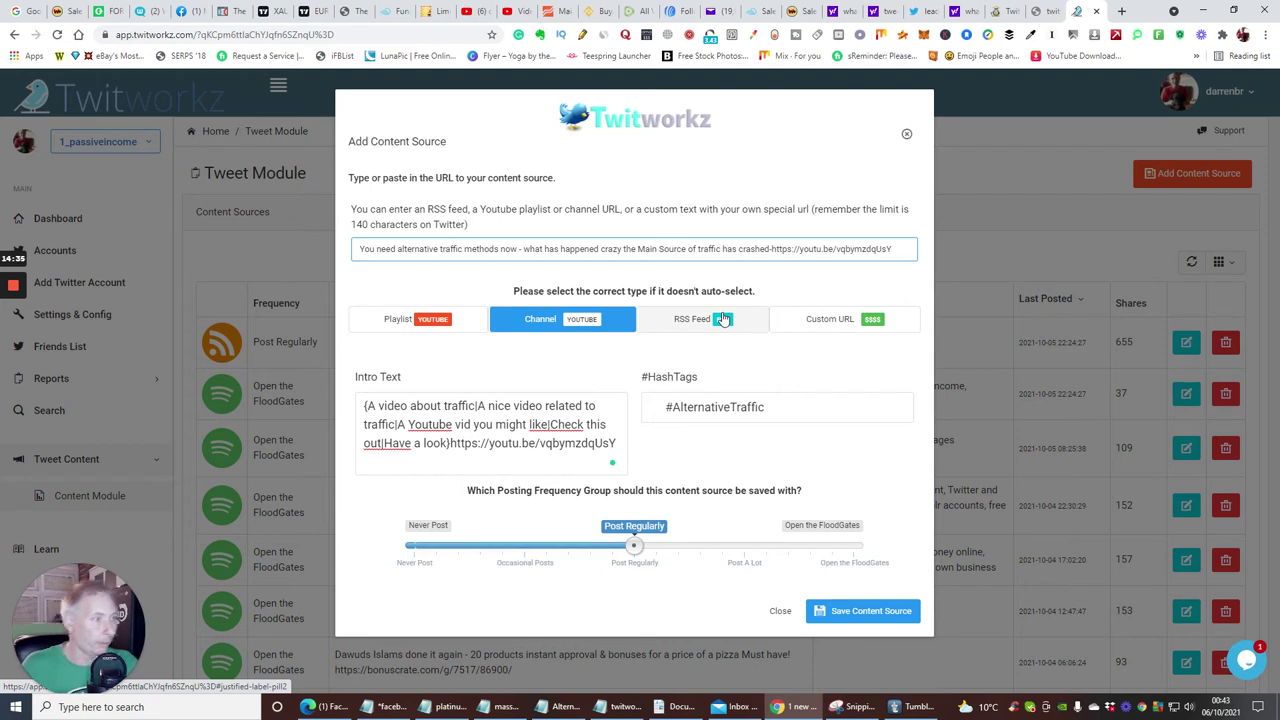
left_click(708, 447)
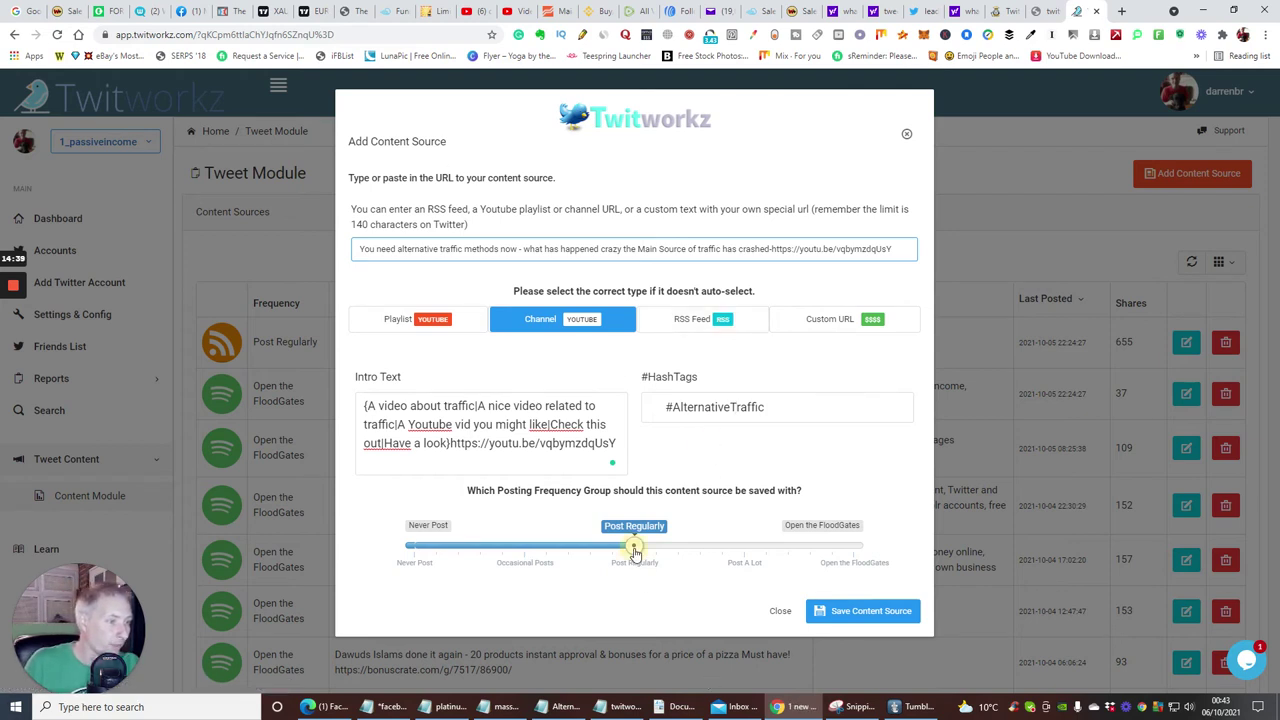
Set the posting frequency to Open the FloodGates, then save the content source and close the form.
left_click_drag(629, 550, 414, 550)
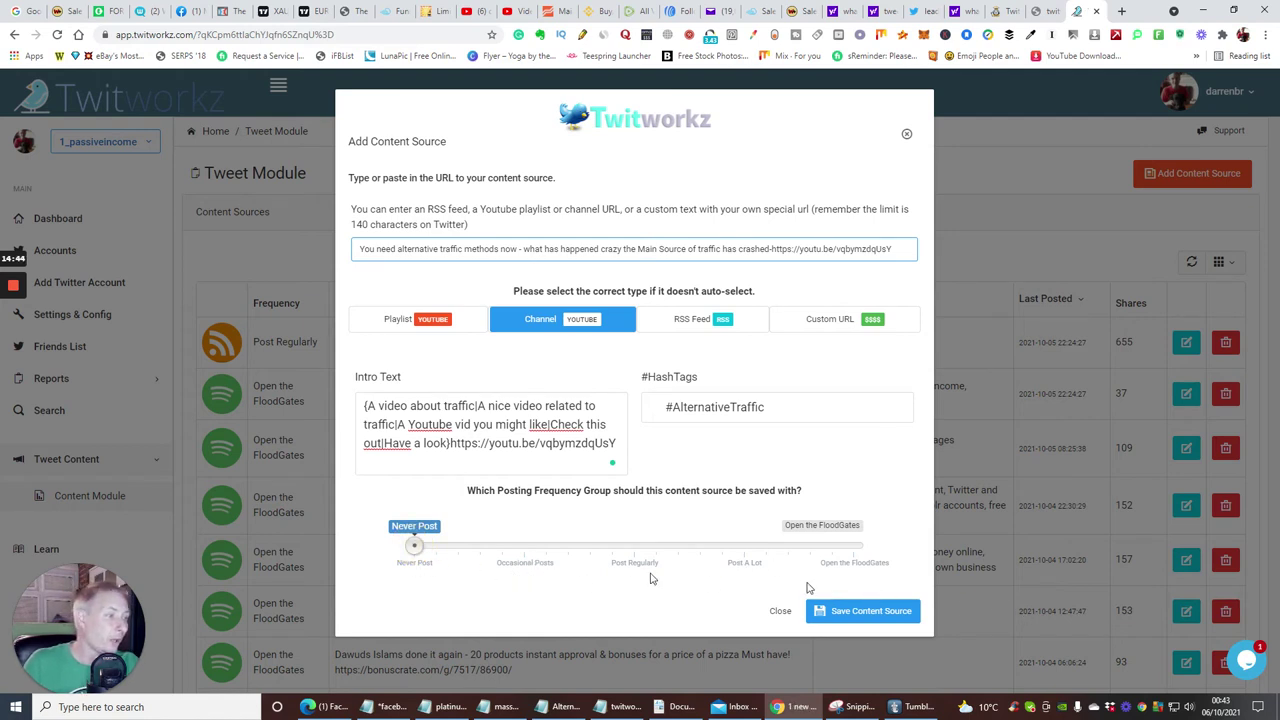
left_click_drag(415, 546, 891, 557)
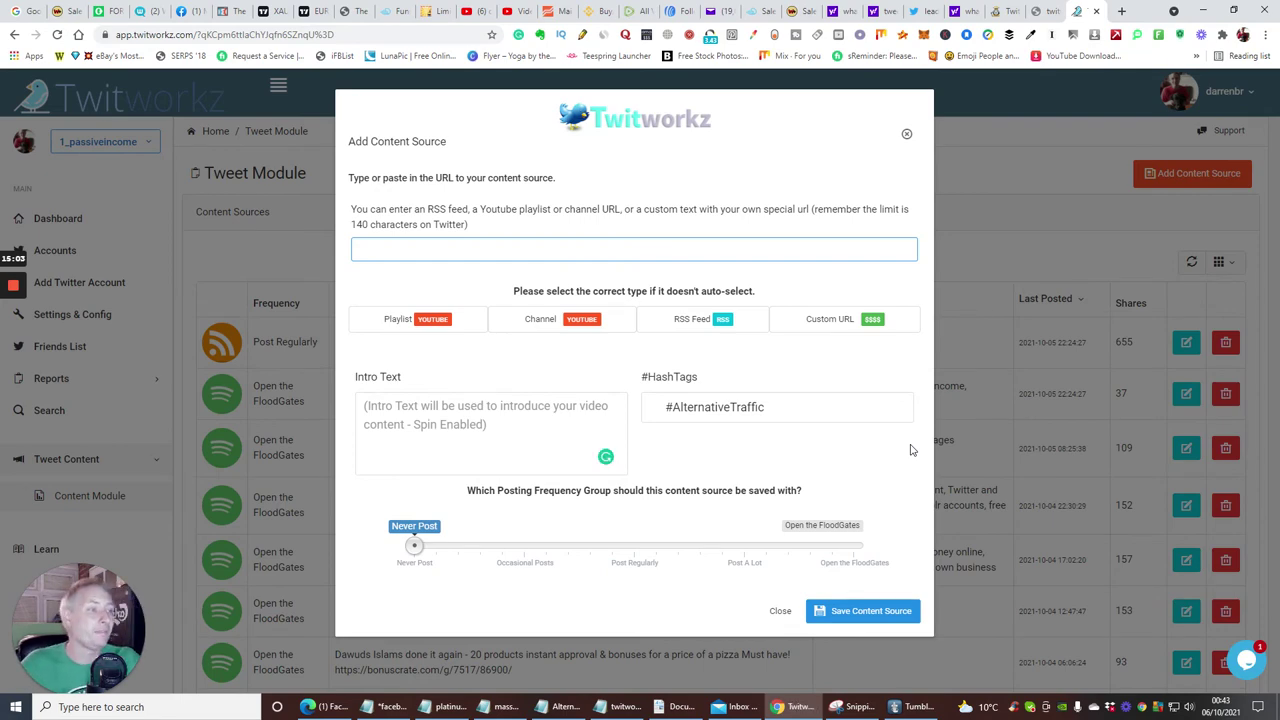
left_click(906, 134)
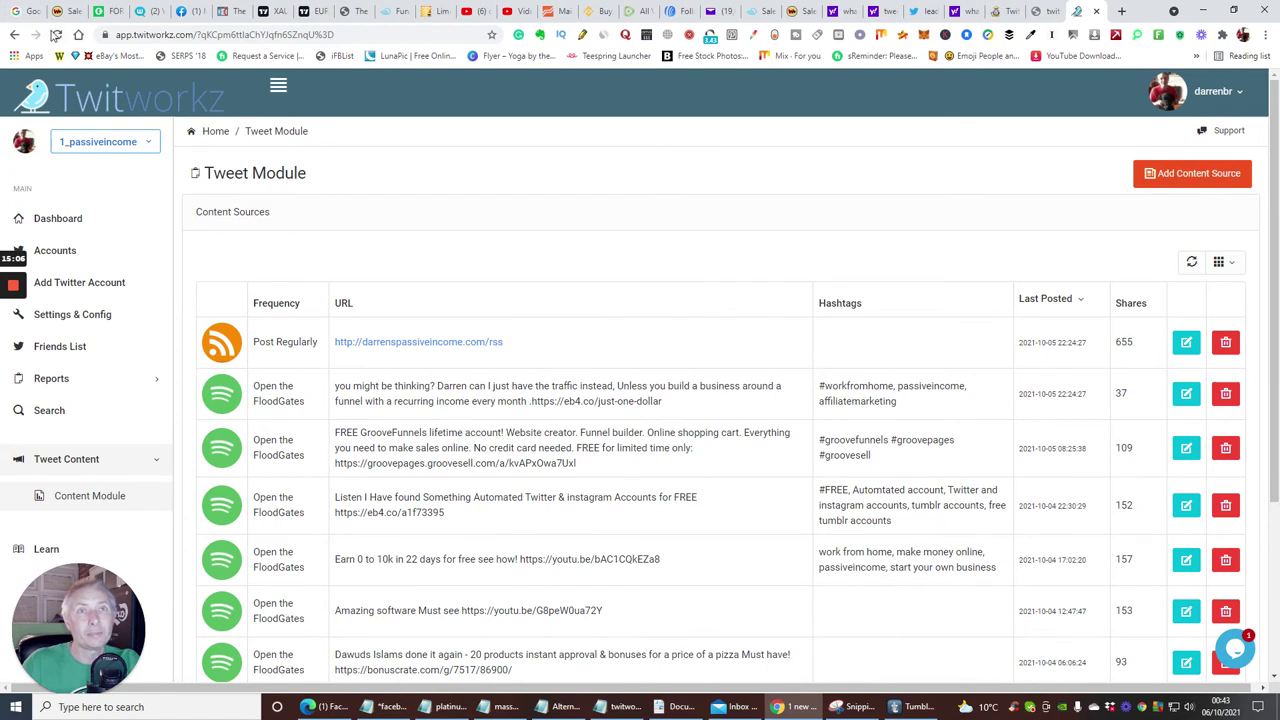
Reload the content sources list and look through both of its pages for the newly added traffic entry.
left_click(56, 35)
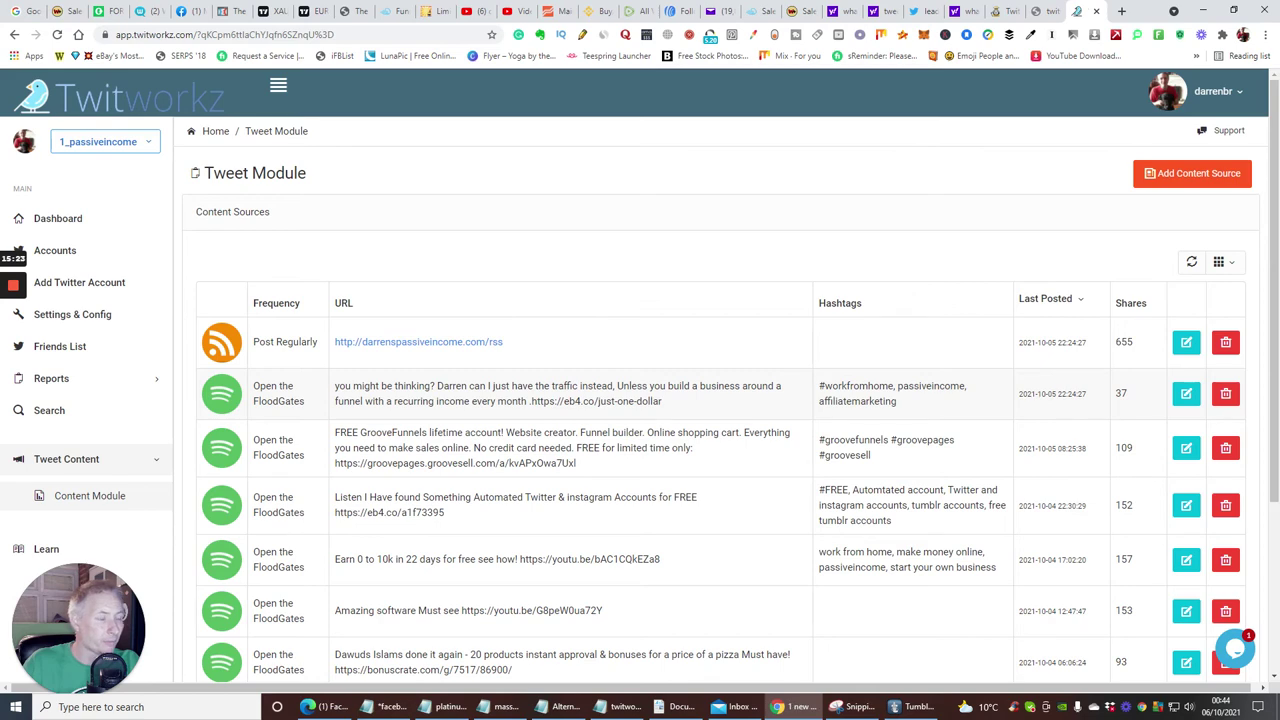
scroll(640, 378, "down", 4)
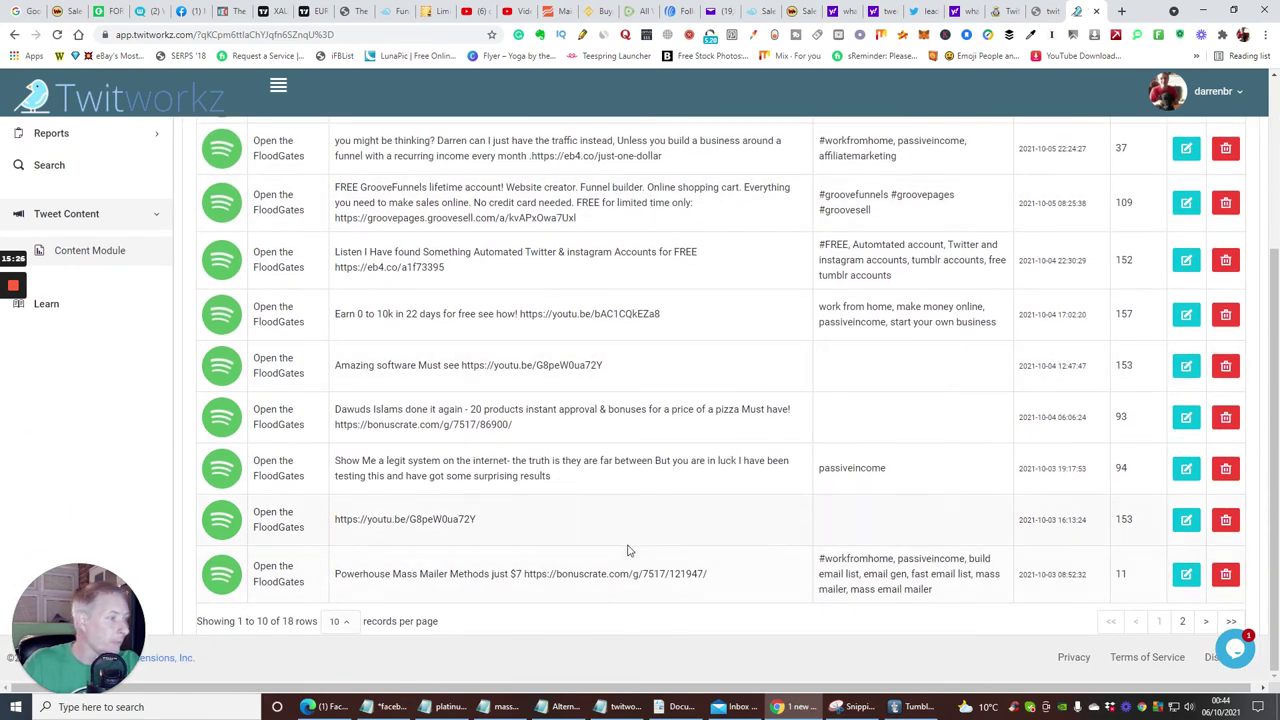
scroll(628, 550, "up", 3)
scroll(628, 550, "down", 1)
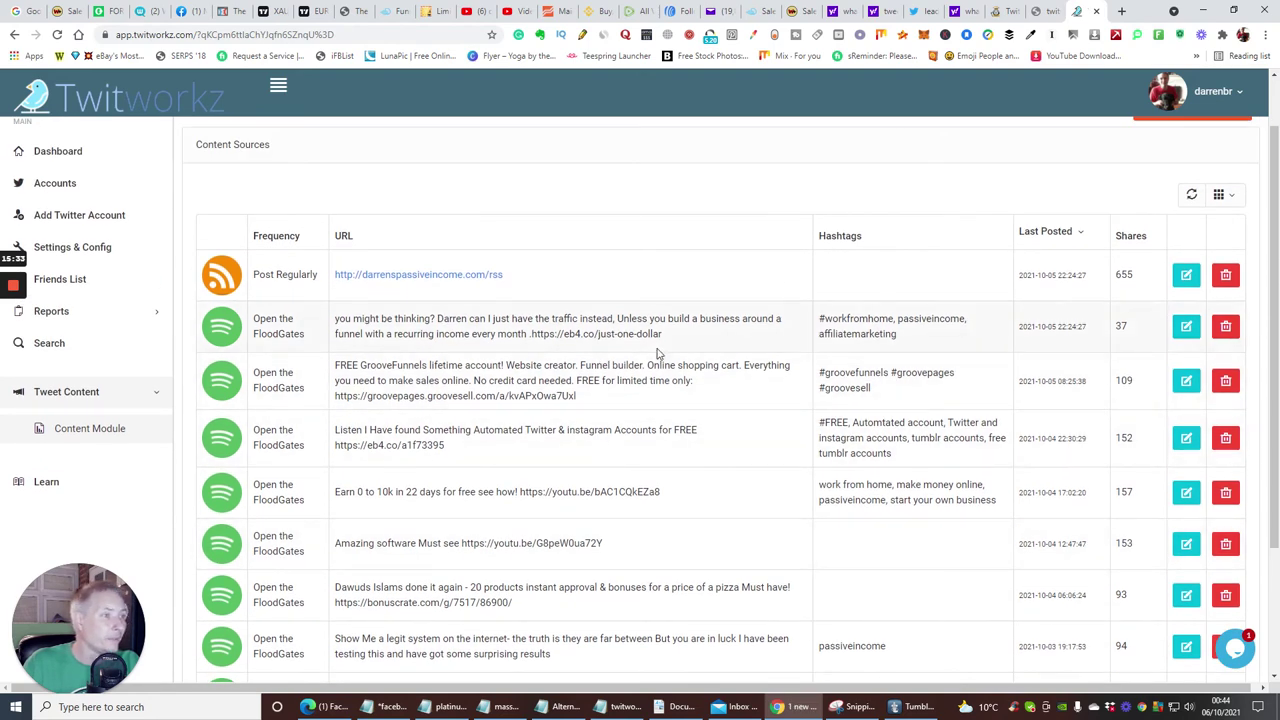
scroll(640, 400, "down", 1)
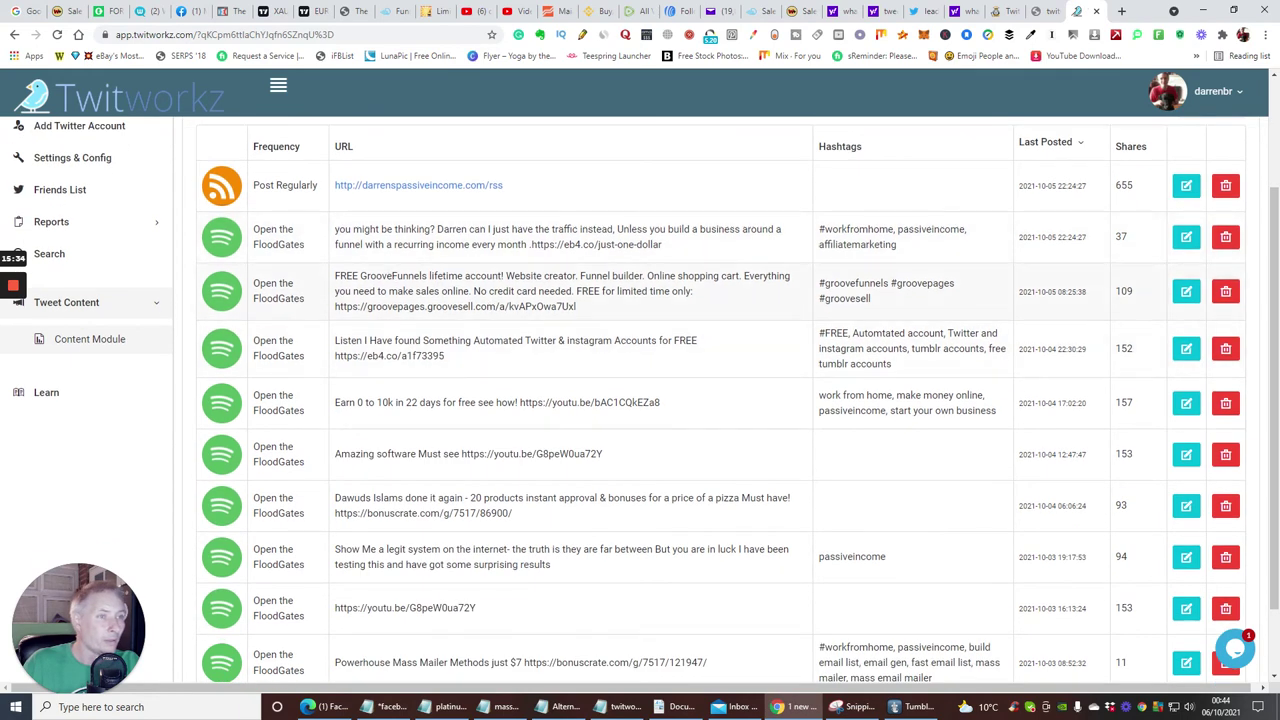
scroll(460, 264, "down", 1)
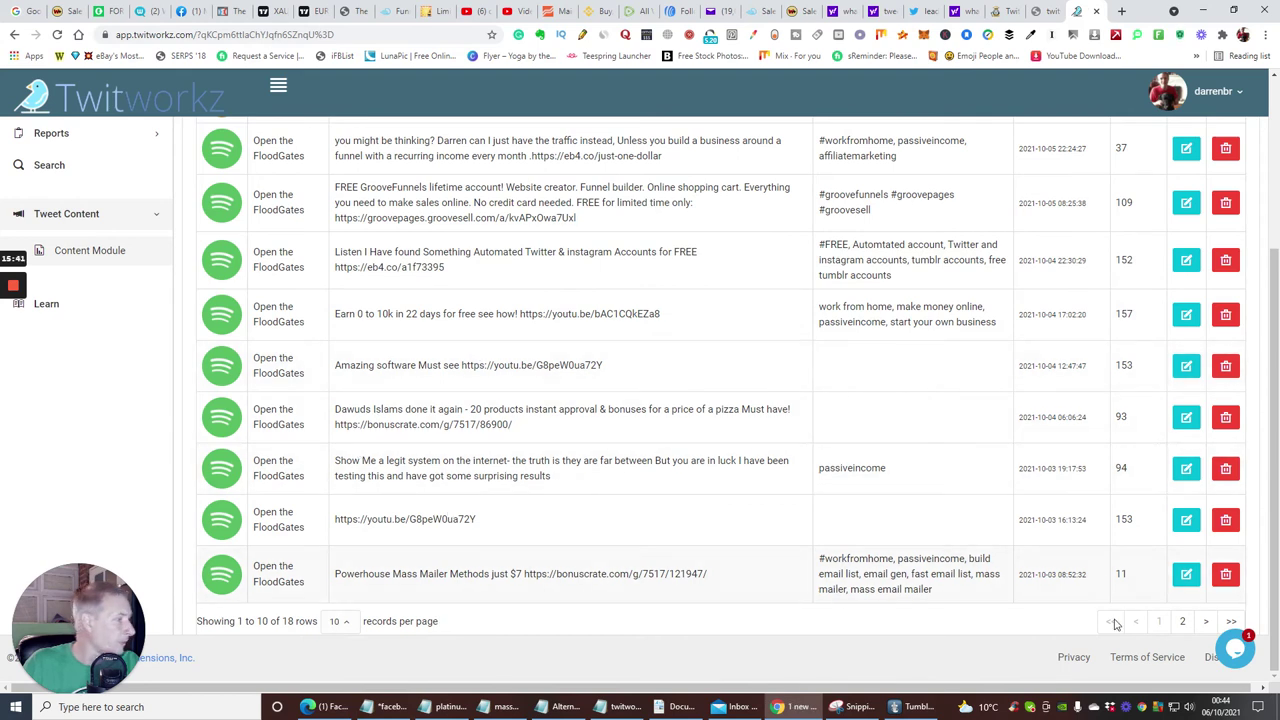
left_click(1183, 621)
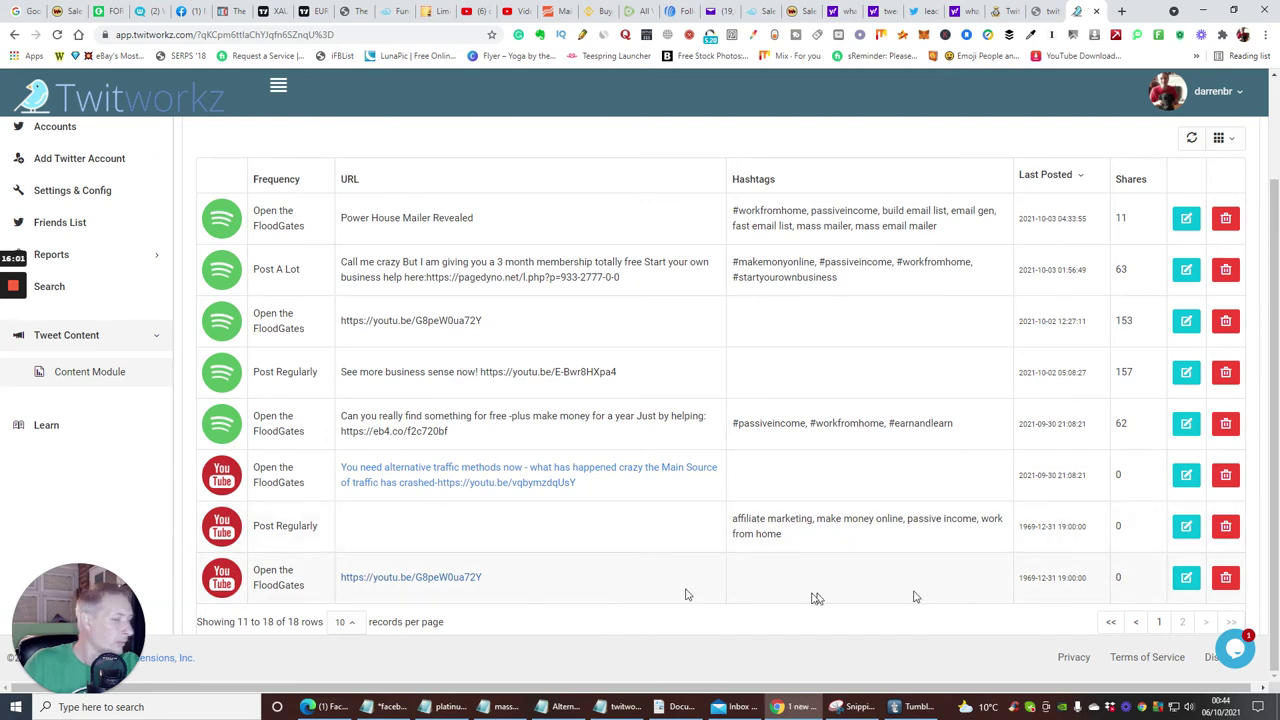
scroll(409, 495, "up", 2)
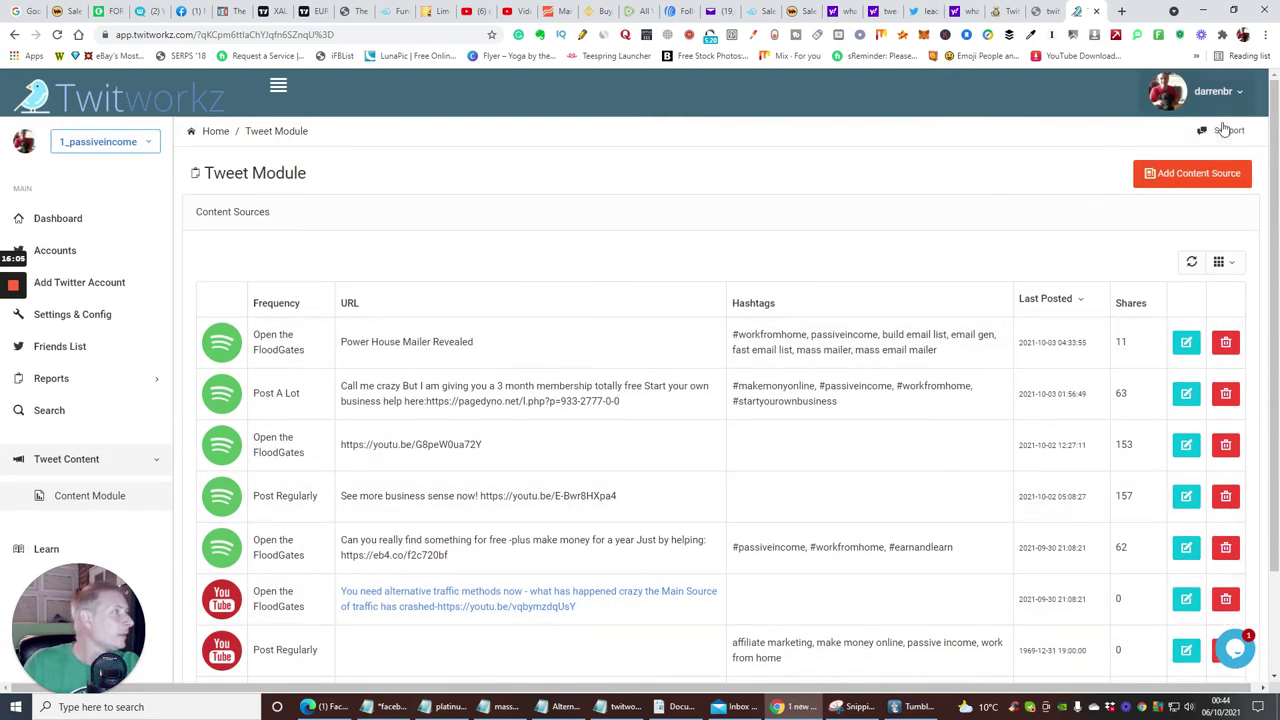
Start another content source of type Custom URL with the text "Amazing traffic you need this after facebook".
left_click(60, 35)
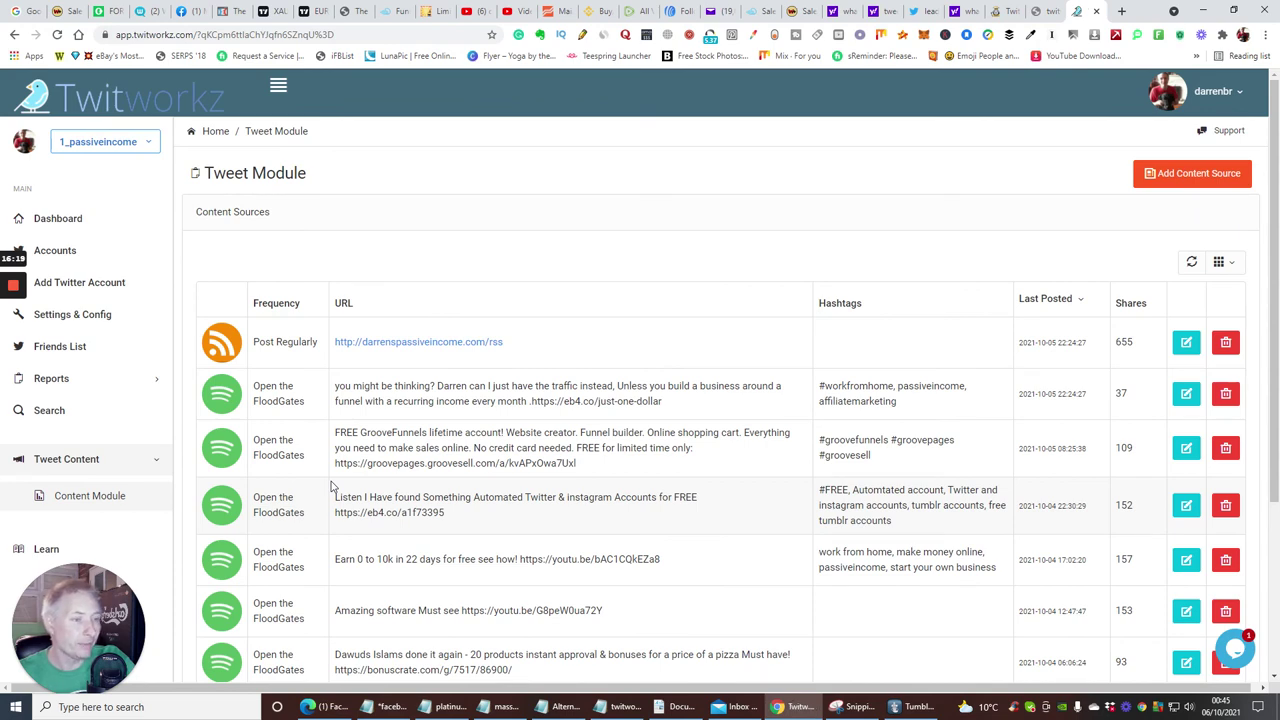
left_click(1160, 180)
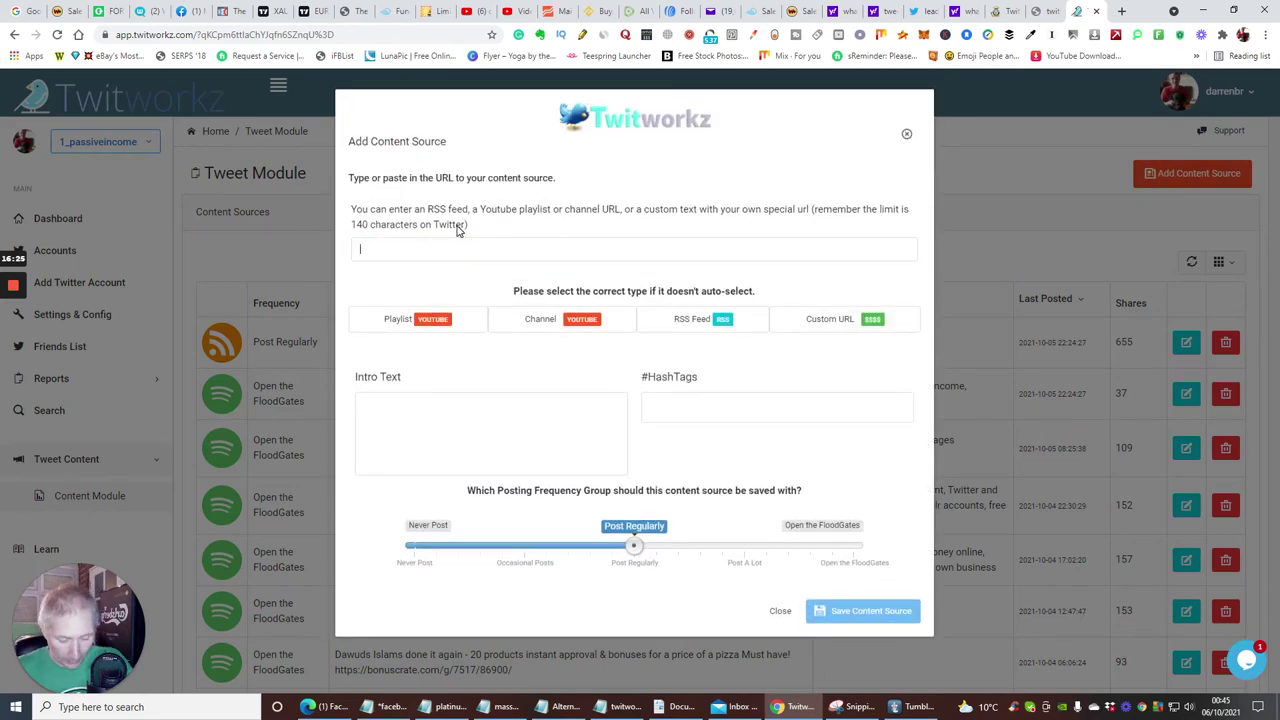
type("A")
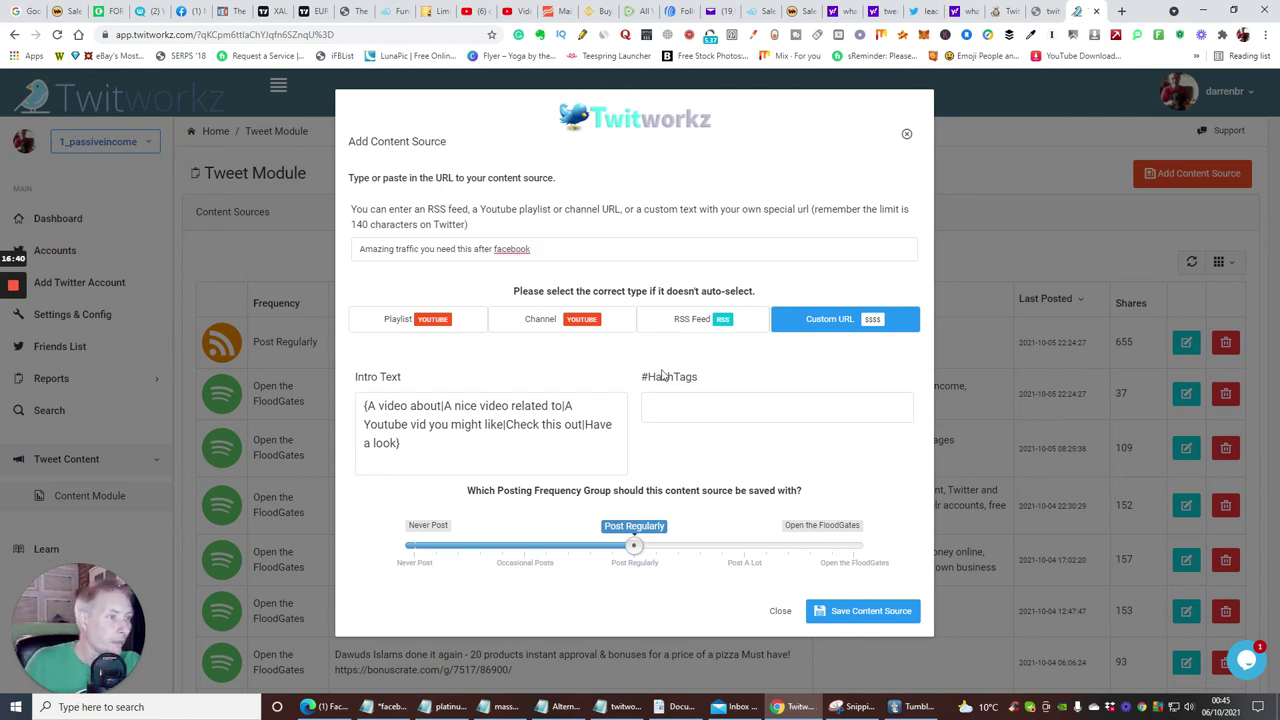
Add the hashtag #alternativetraffic and set the posting frequency to Open the FloodGates.
left_click(716, 405)
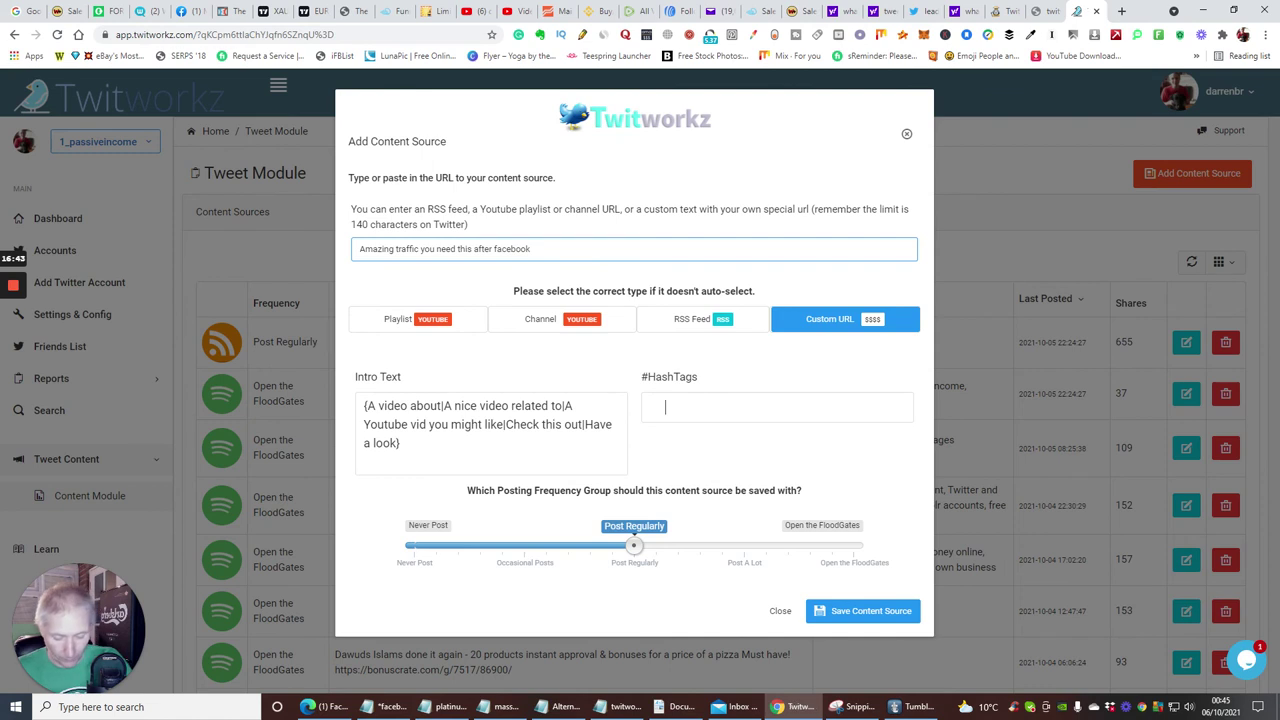
type("alternati")
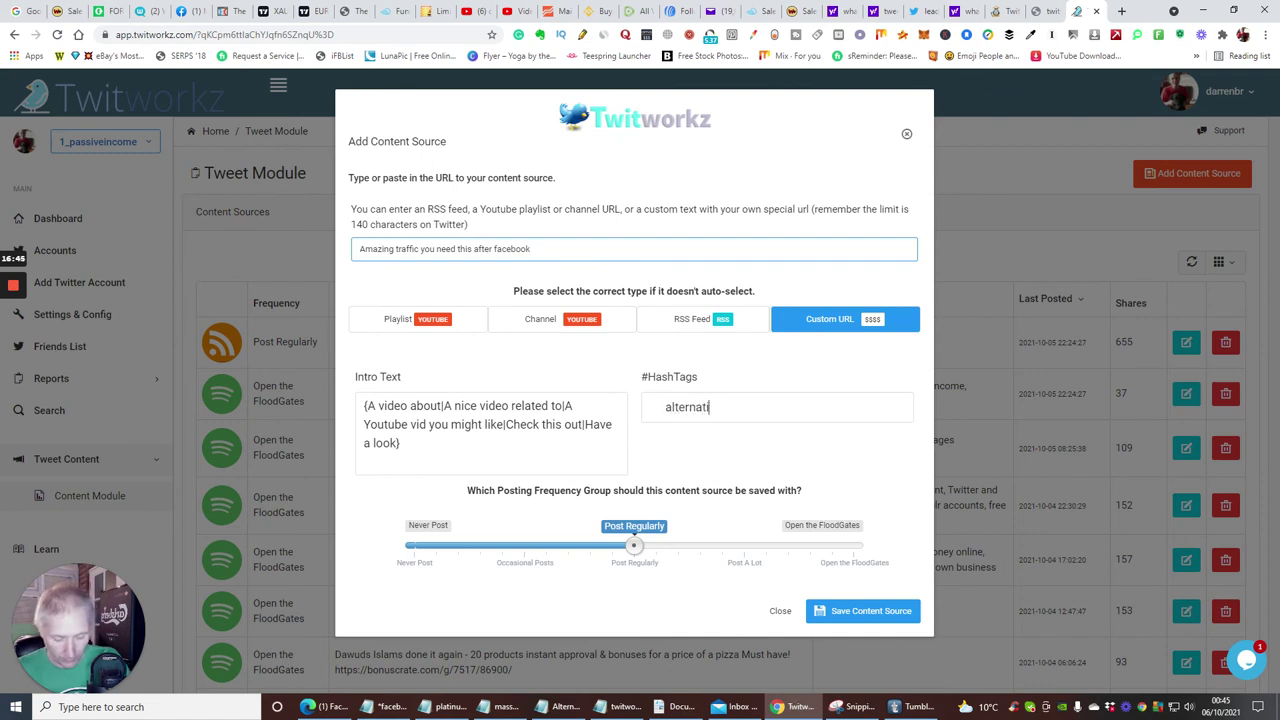
type("vetraffic")
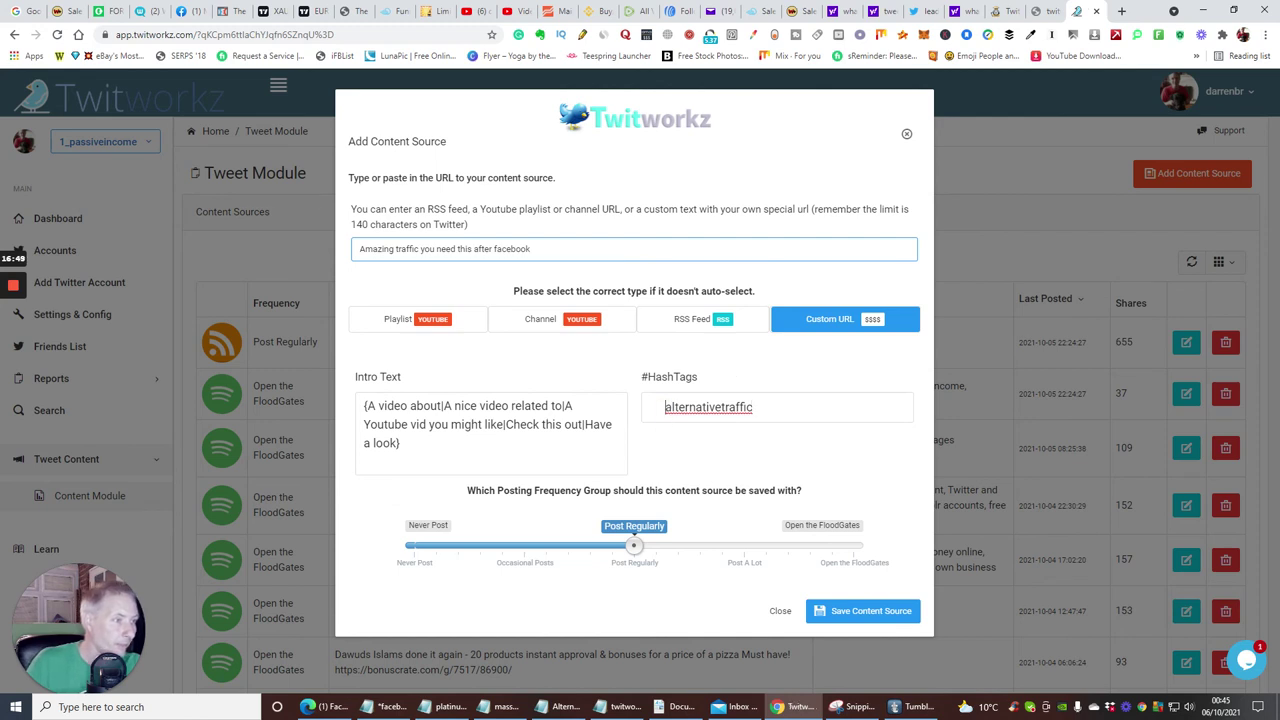
type("#")
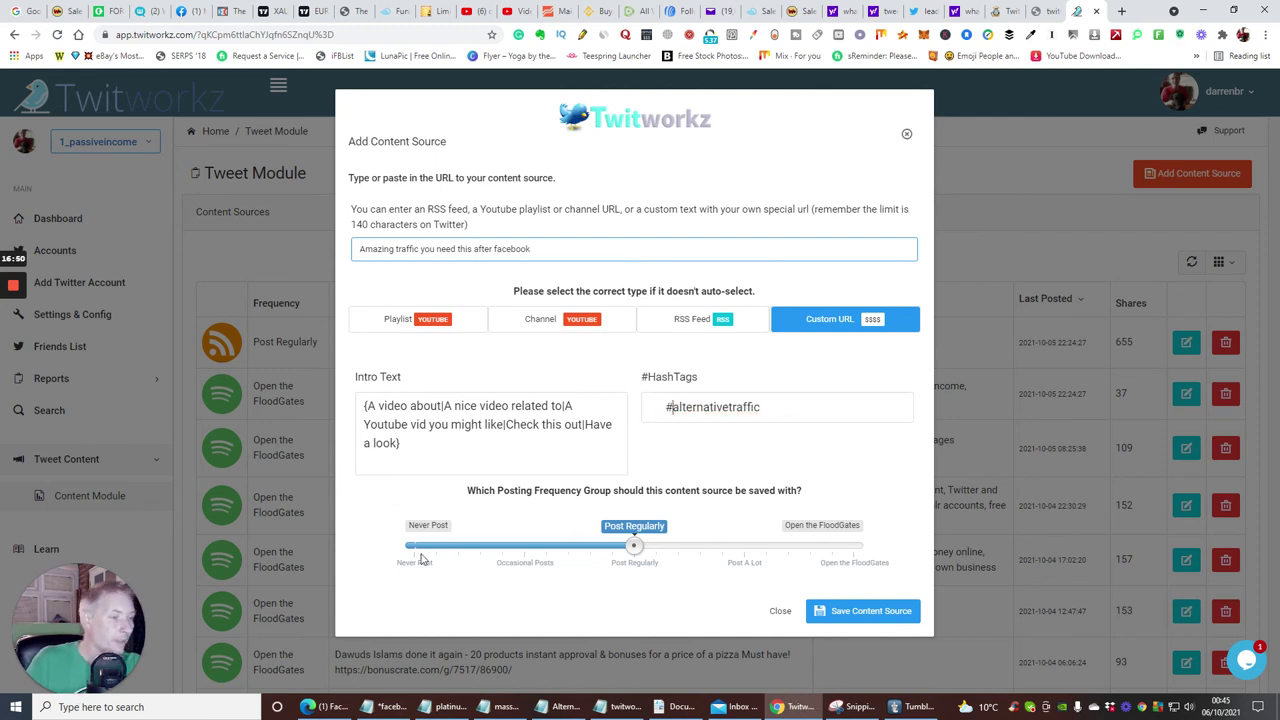
left_click_drag(634, 545, 856, 545)
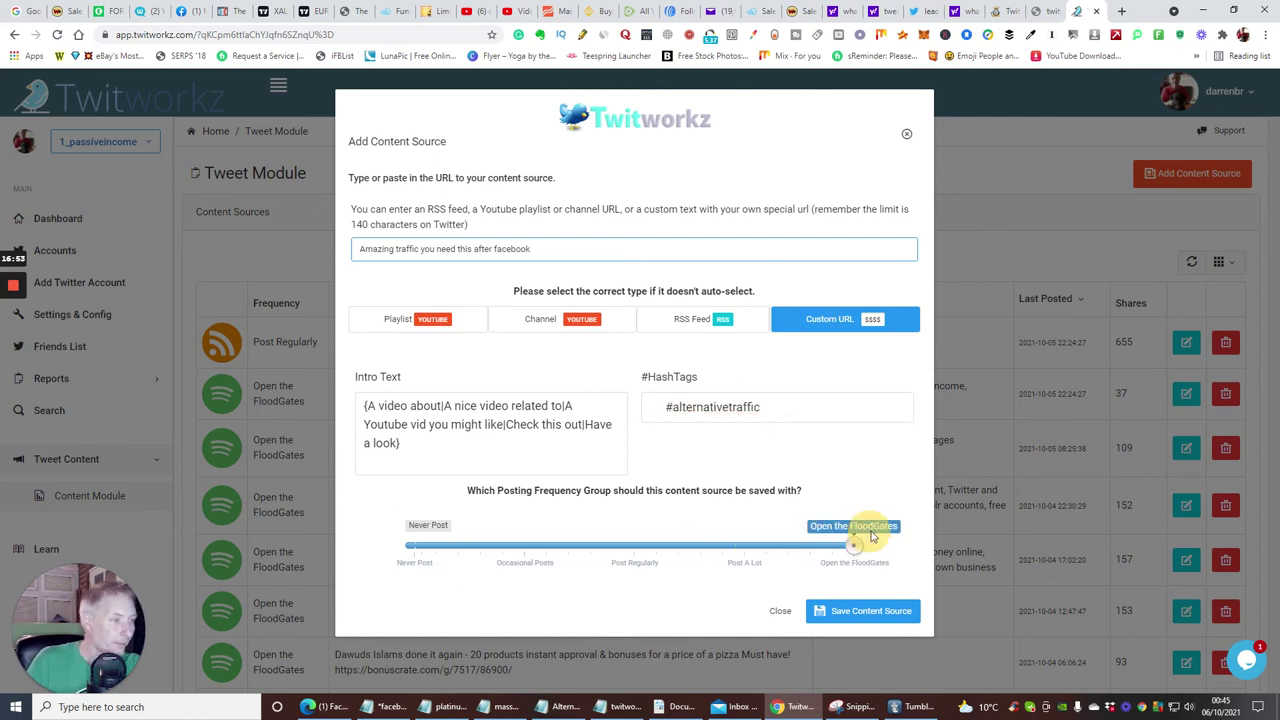
left_click(517, 11)
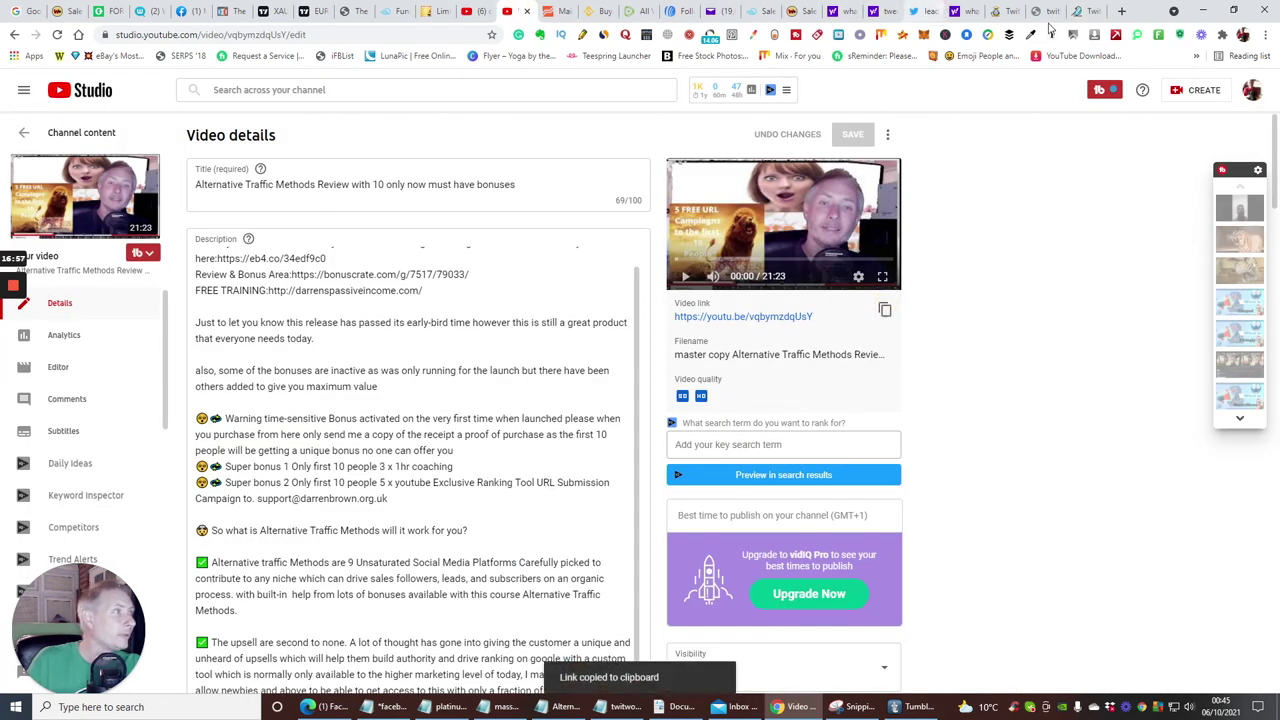
left_click(1082, 11)
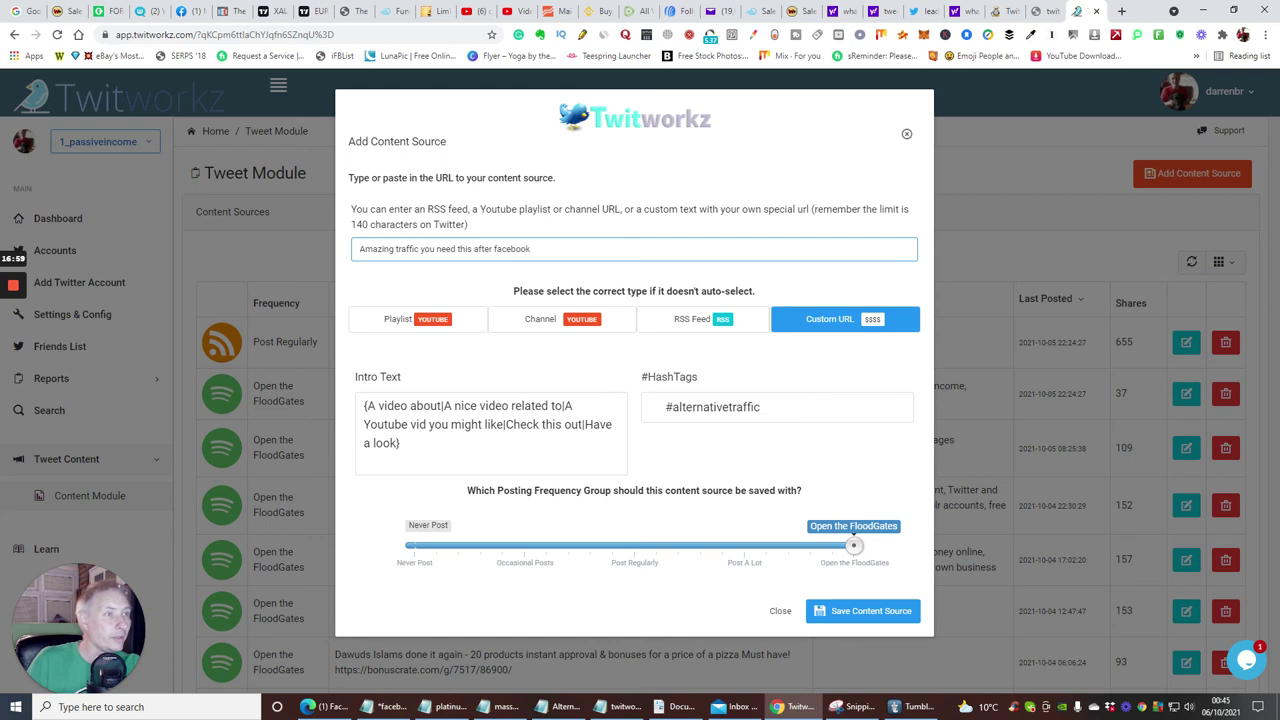
right_click(548, 249)
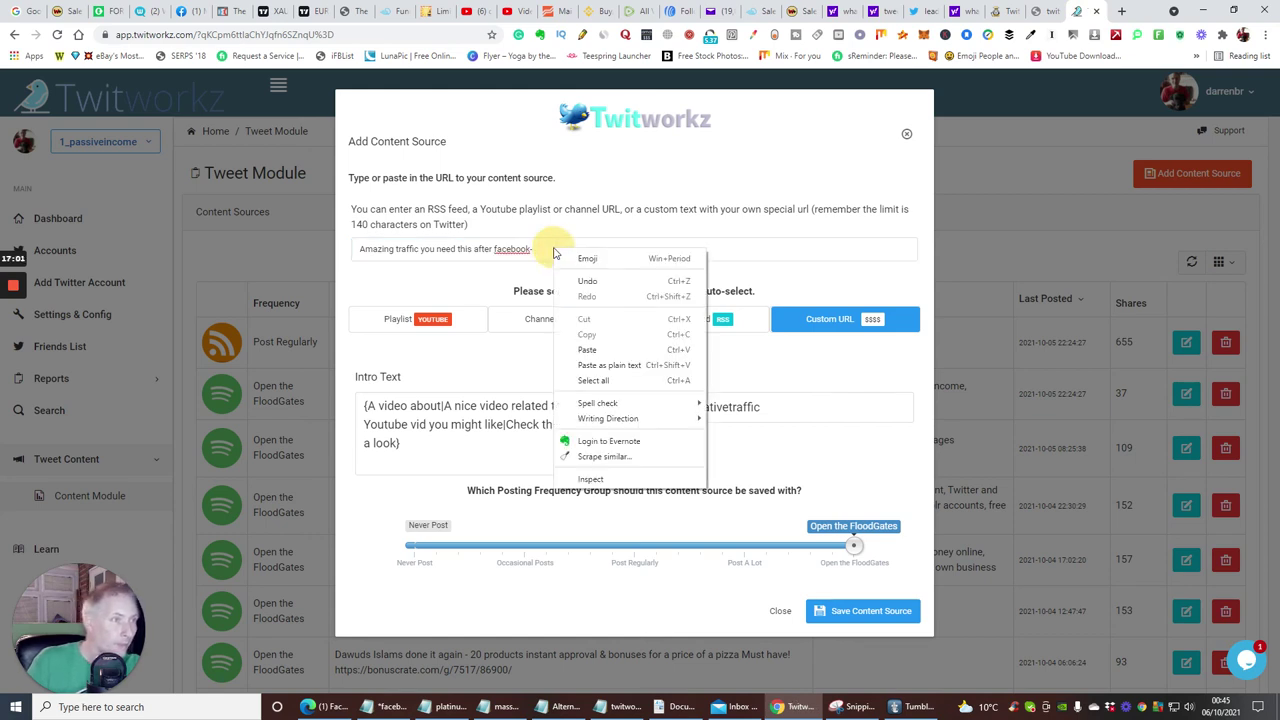
left_click(586, 346)
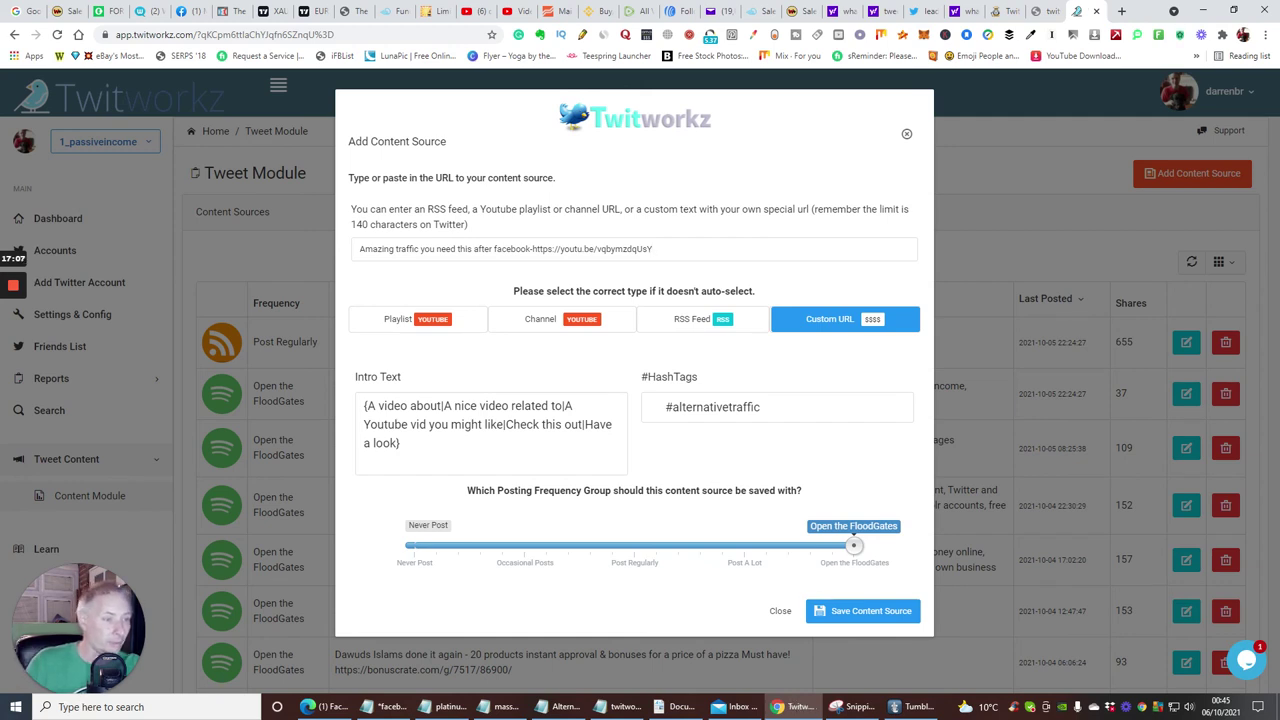
left_click(886, 612)
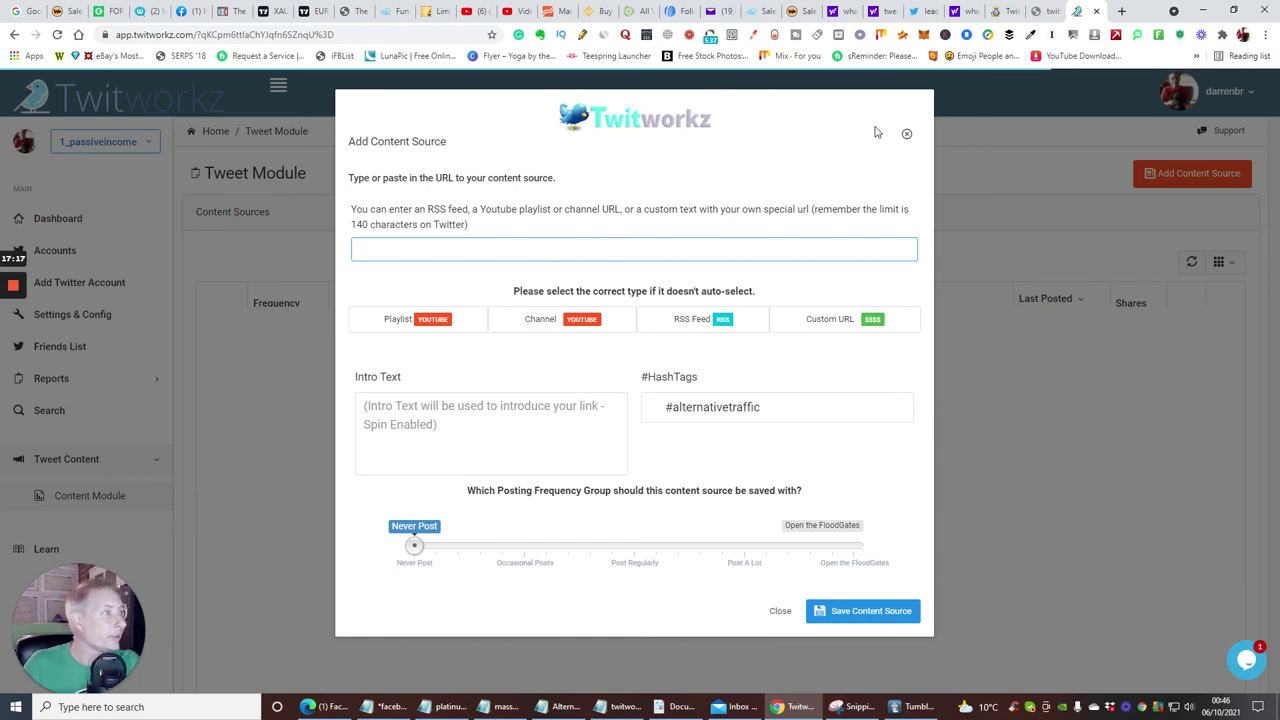
left_click(780, 611)
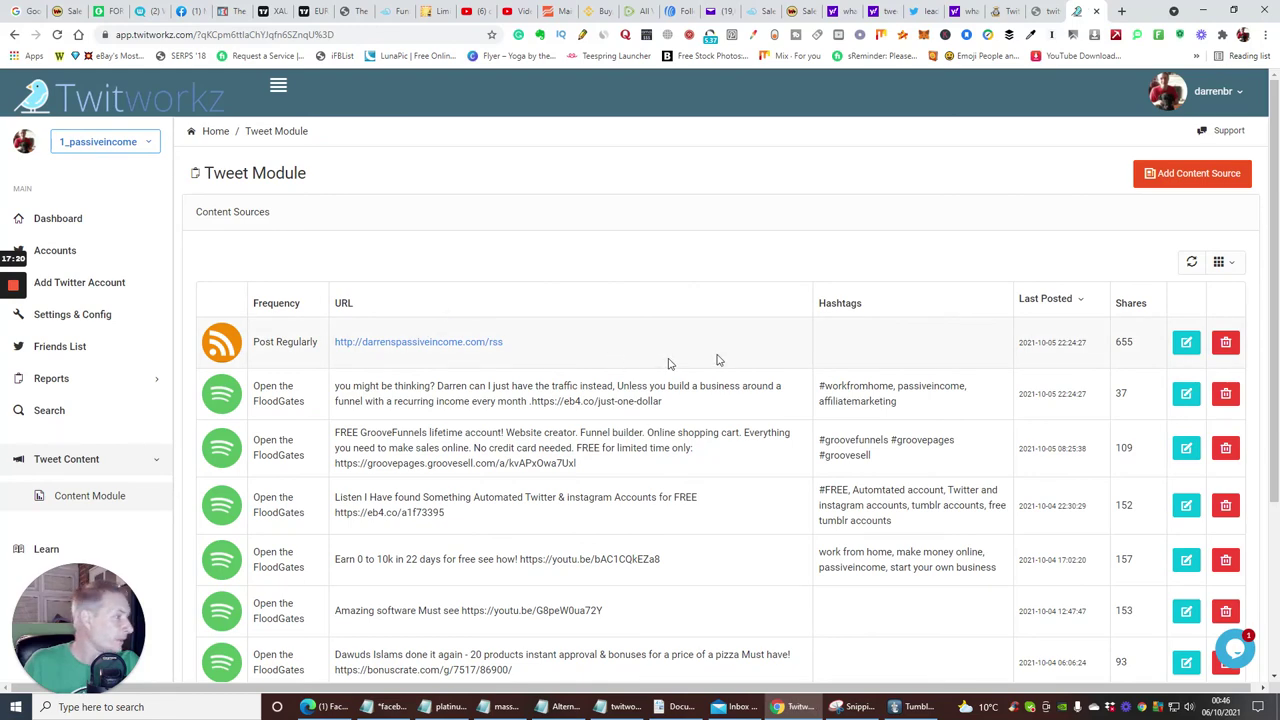
Check the second page of the content sources list for the new custom entry and return to the dashboard.
scroll(590, 375, "down", 3)
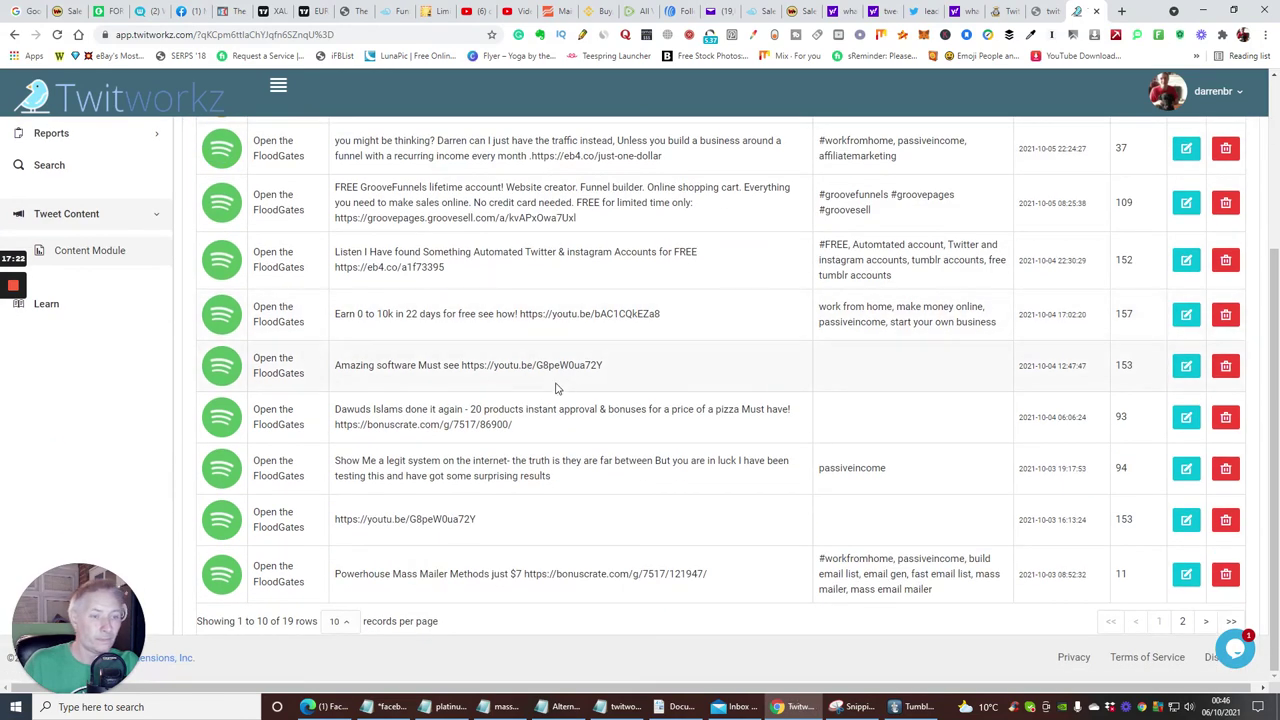
left_click(1182, 621)
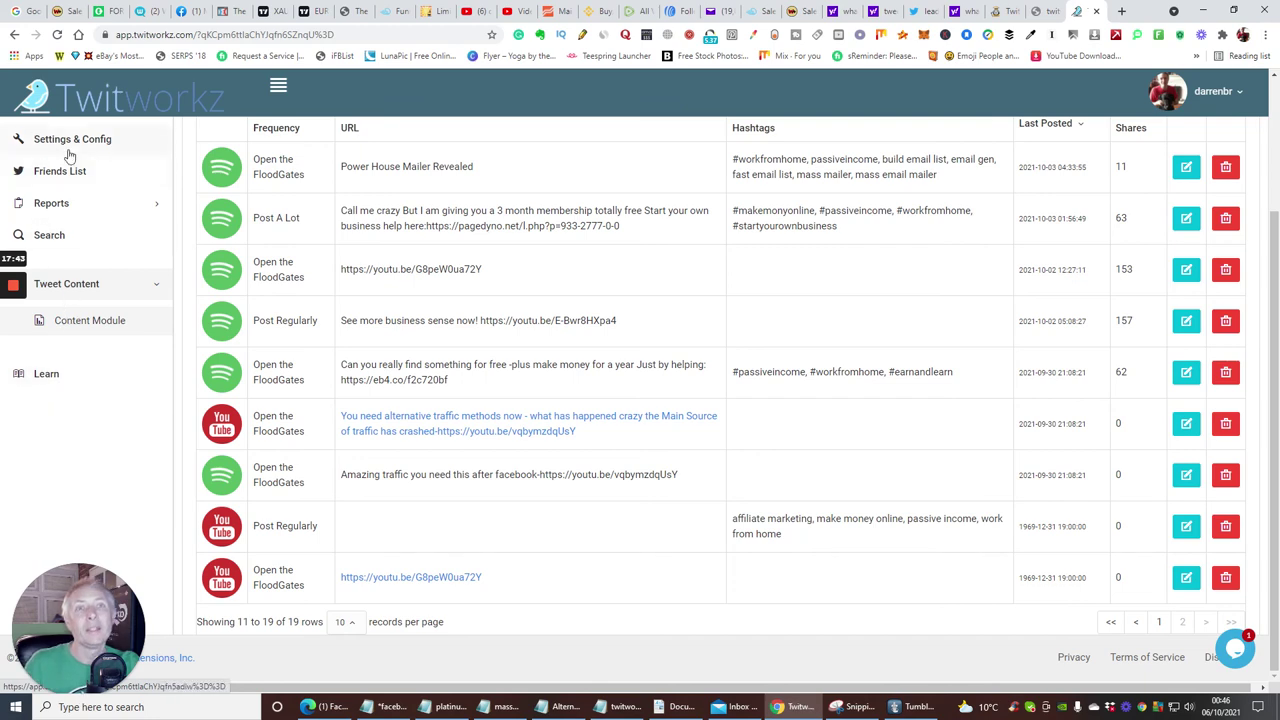
scroll(79, 284, "up", 2)
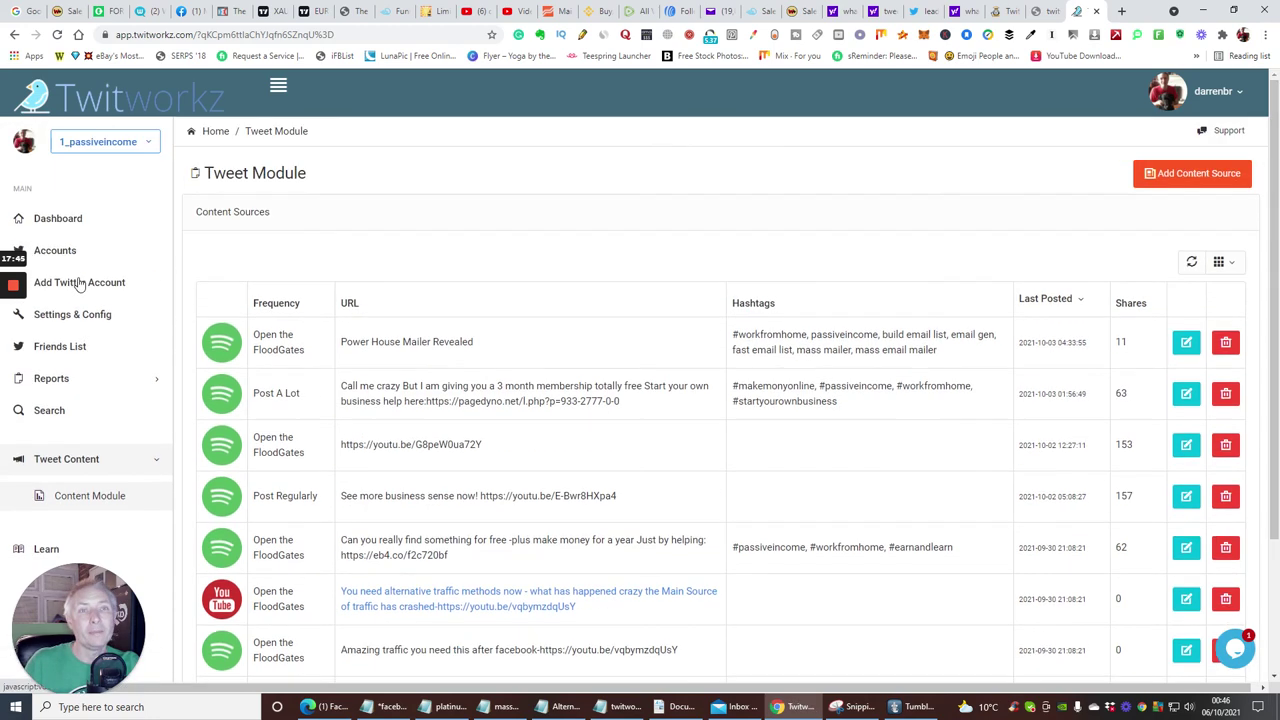
left_click(79, 218)
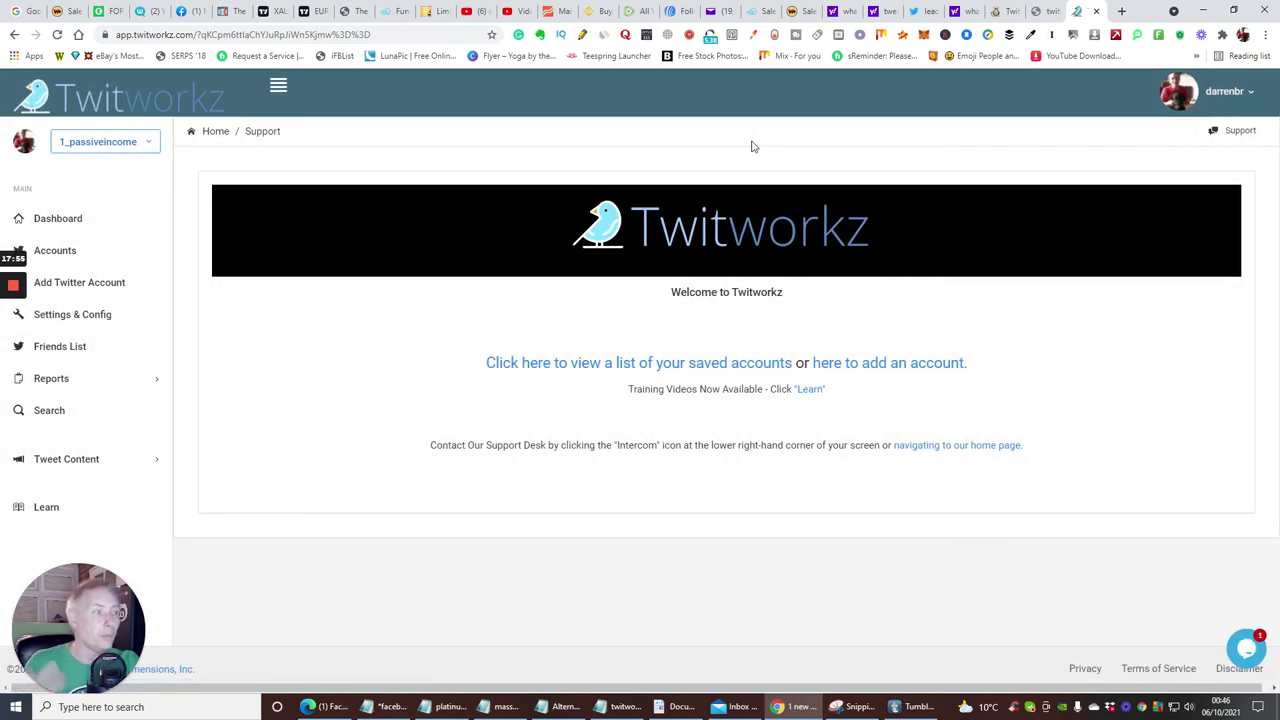
Open the list of saved Twitter accounts from the welcome page.
left_click(531, 364)
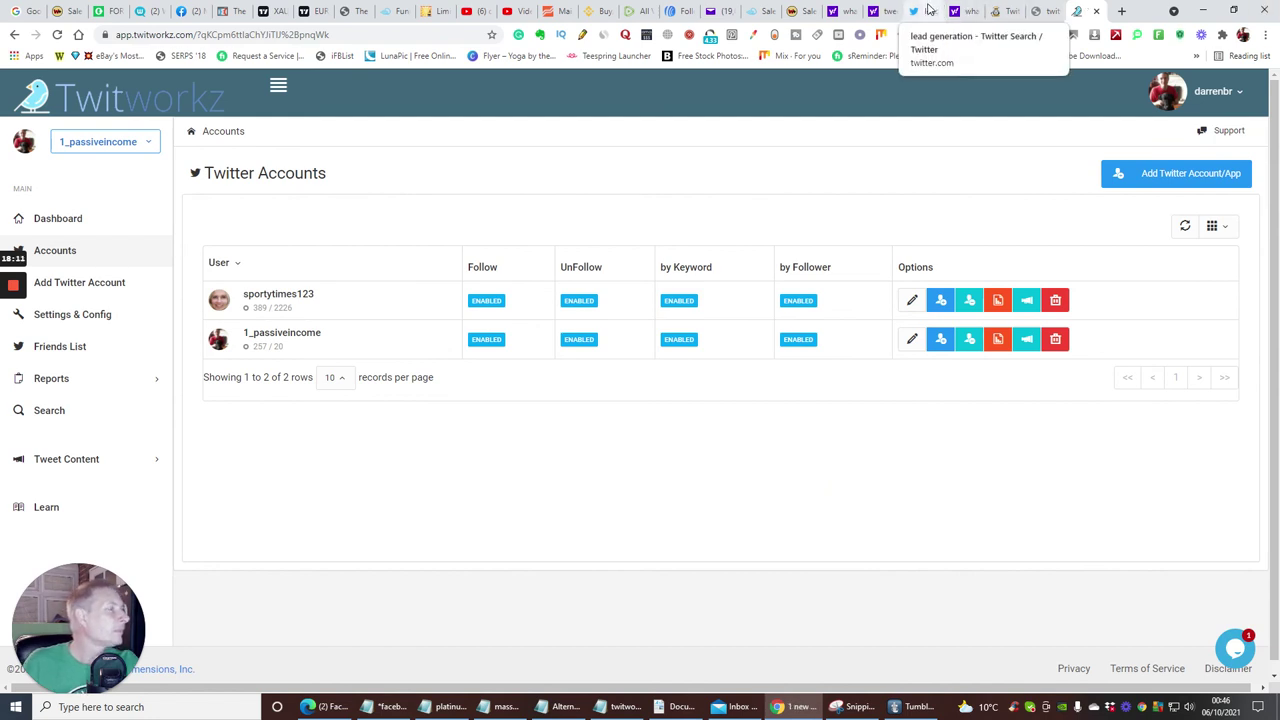
Switch to Twitter and look through the top search results for "lead generation".
left_click(929, 10)
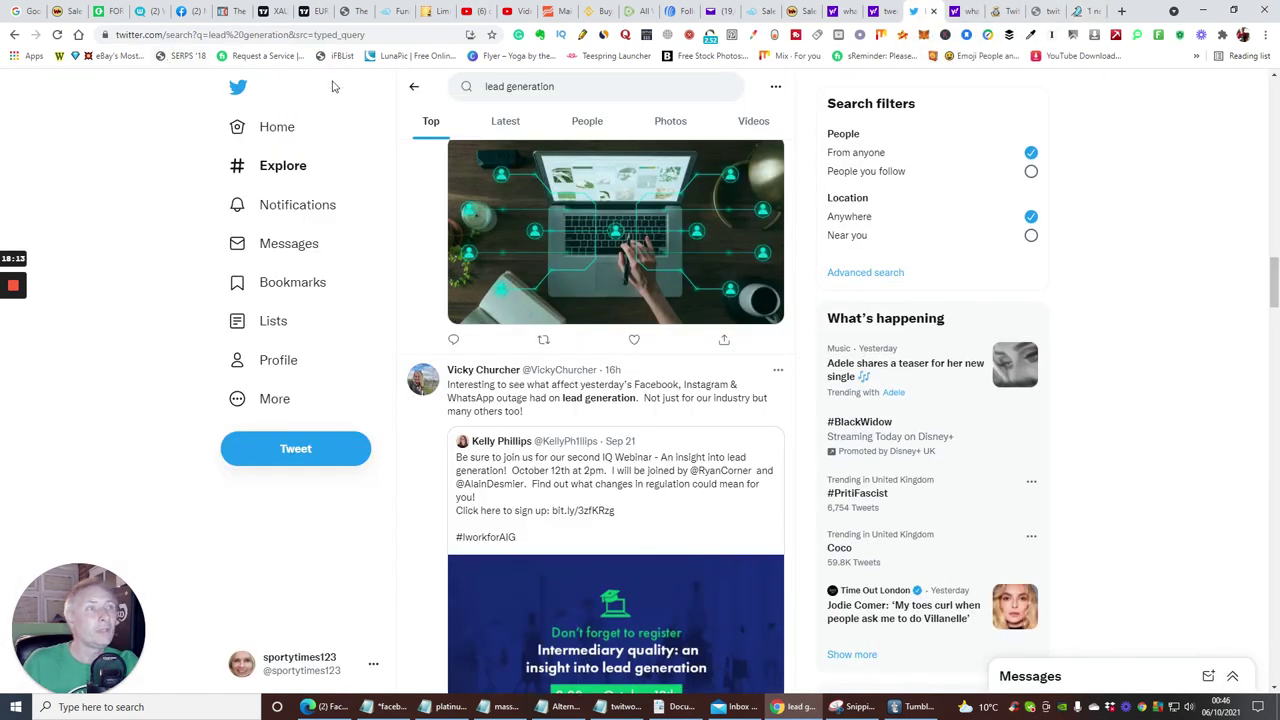
scroll(334, 180, "up", 5)
scroll(334, 190, "down", 1)
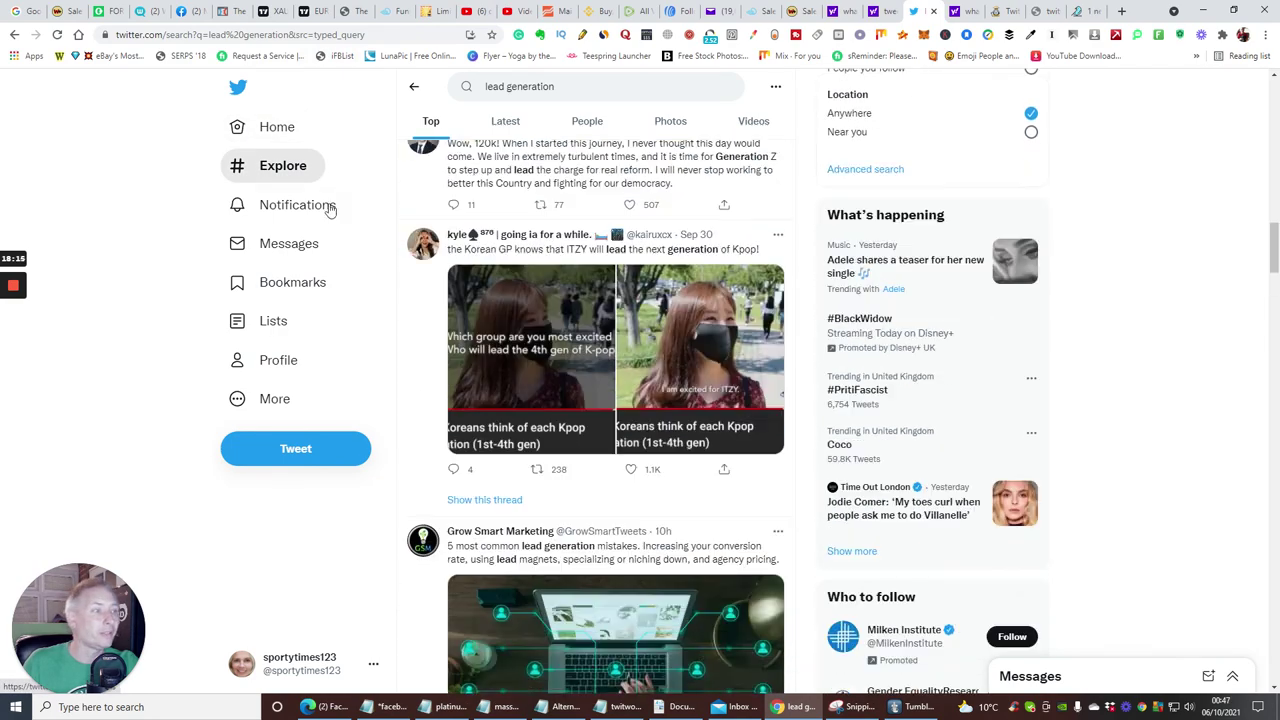
scroll(330, 208, "down", 14)
scroll(338, 205, "up", 5)
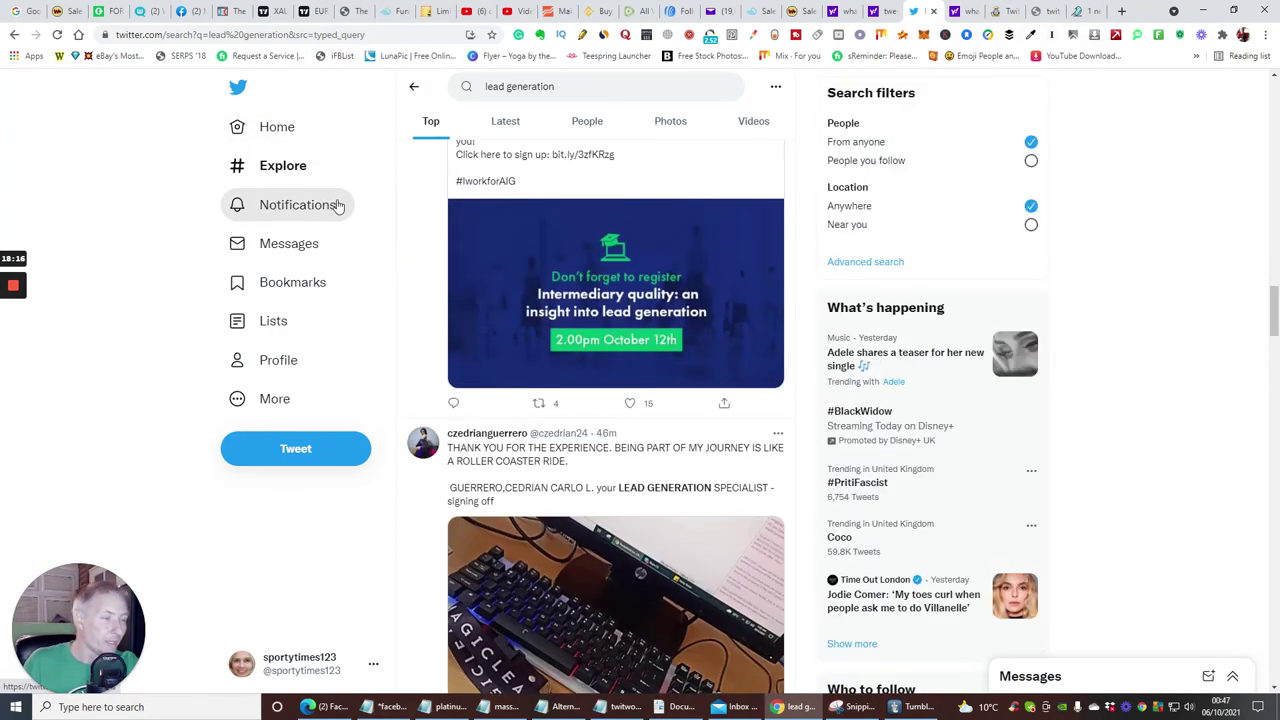
scroll(340, 210, "up", 10)
scroll(350, 222, "down", 5)
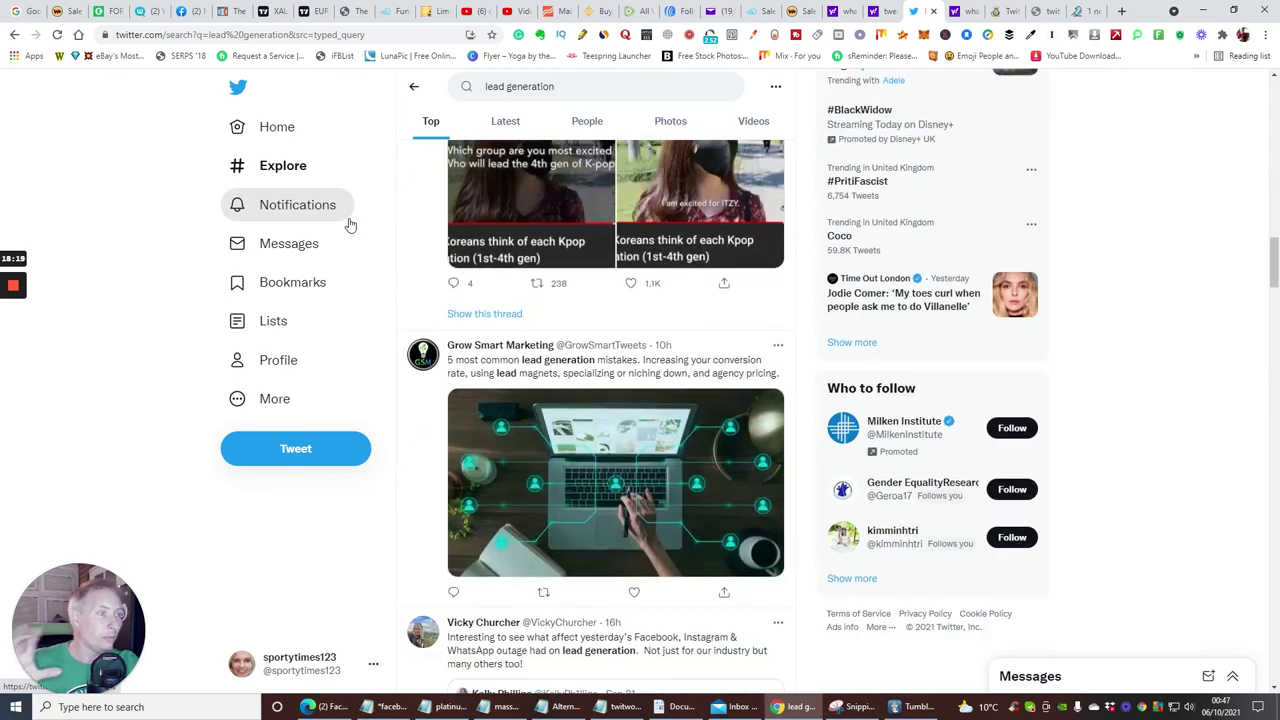
scroll(350, 225, "down", 6)
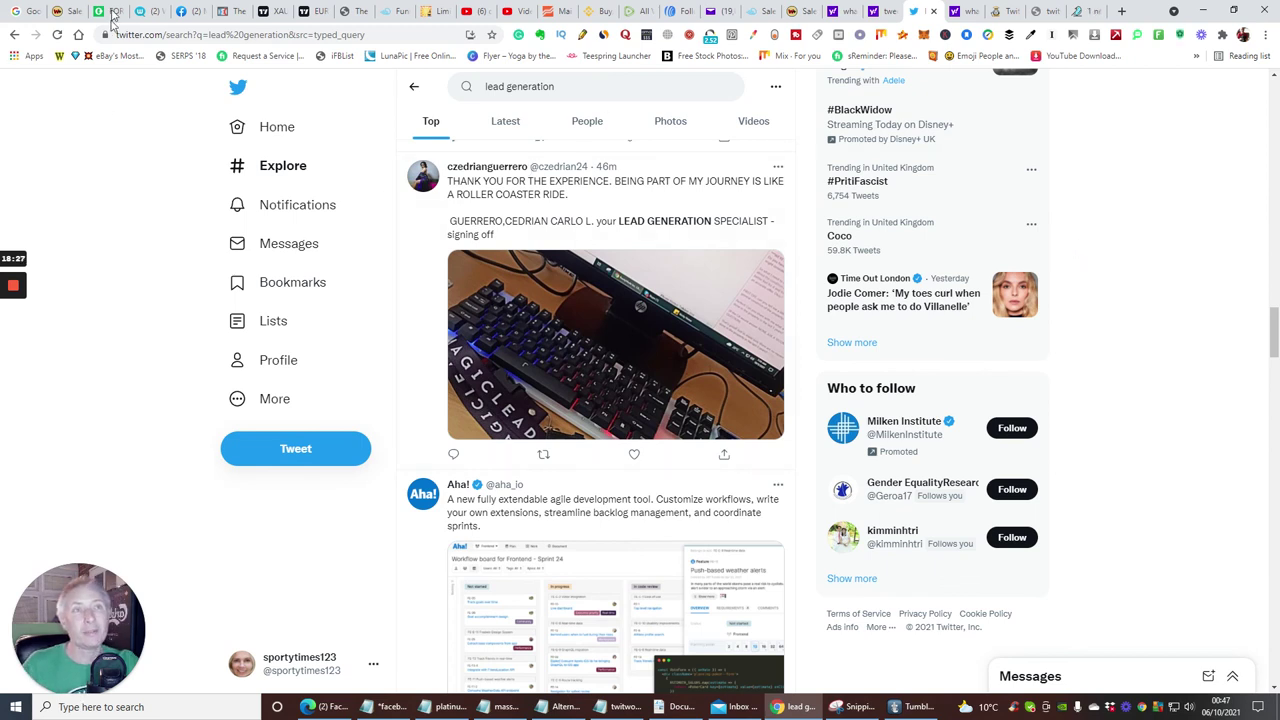
Switch back to the Twitter accounts list in Twitworkz.
left_click(1042, 11)
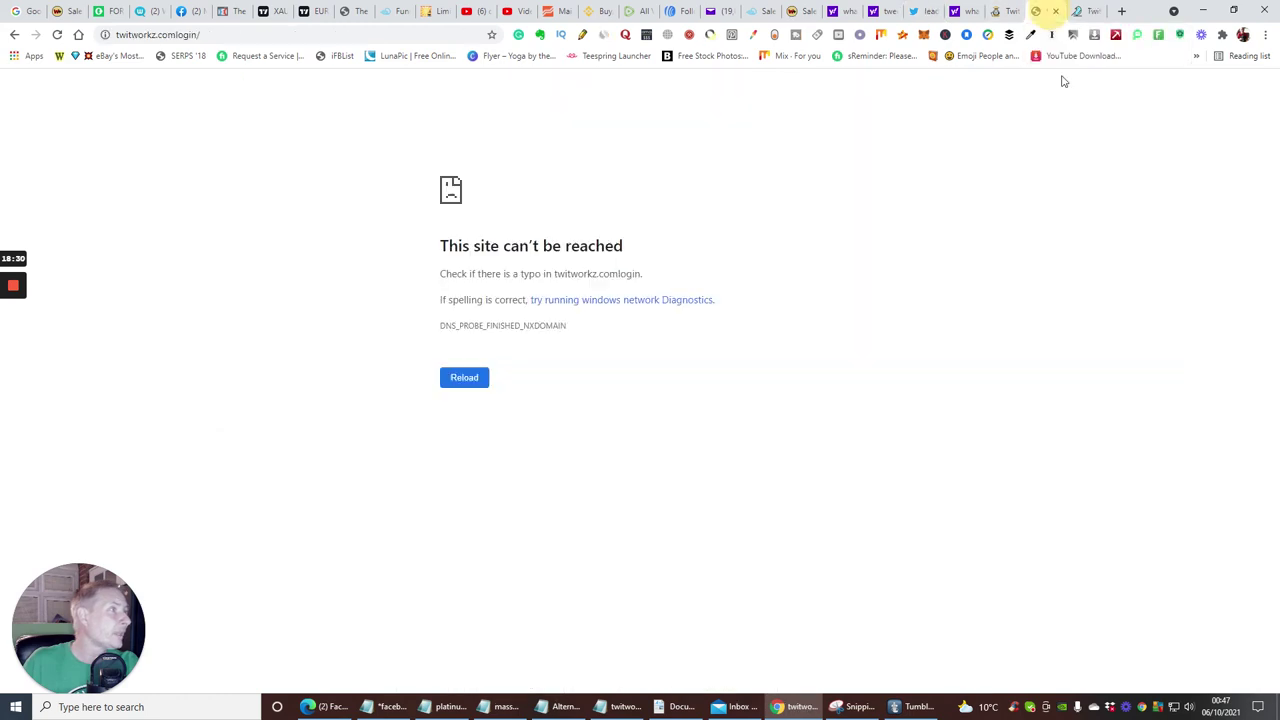
left_click(1085, 10)
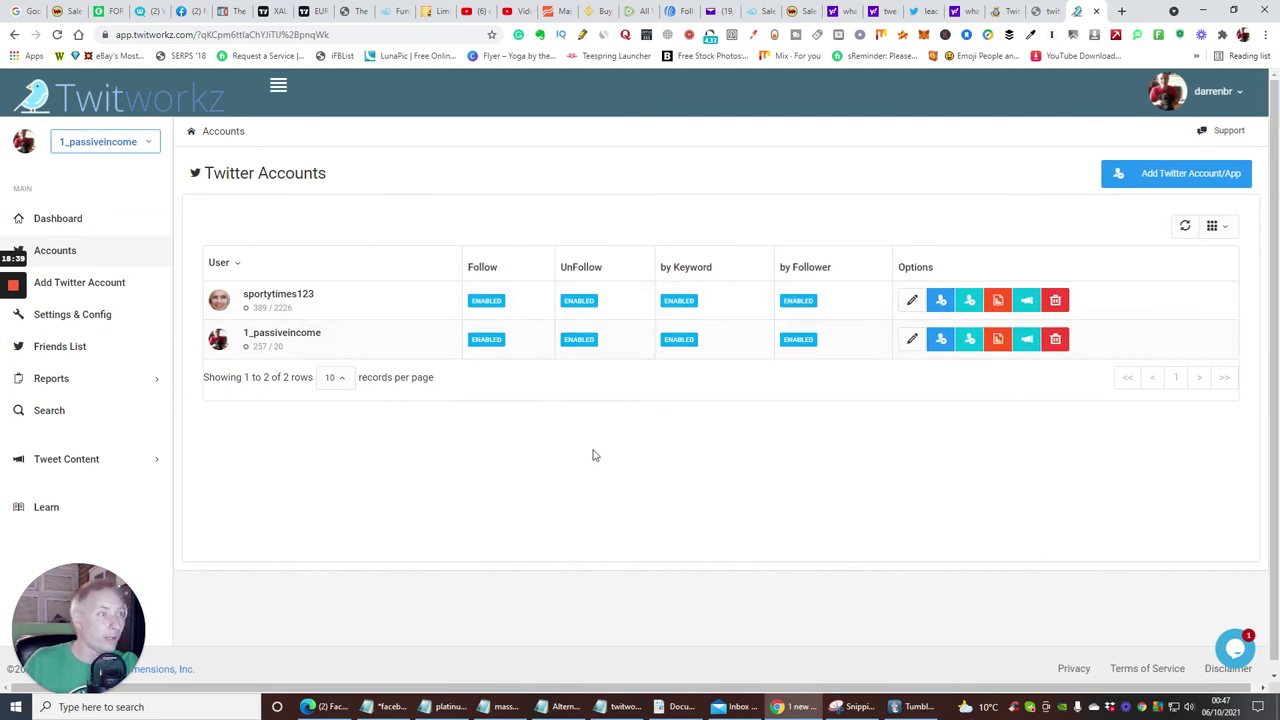
mouse_move(17, 285)
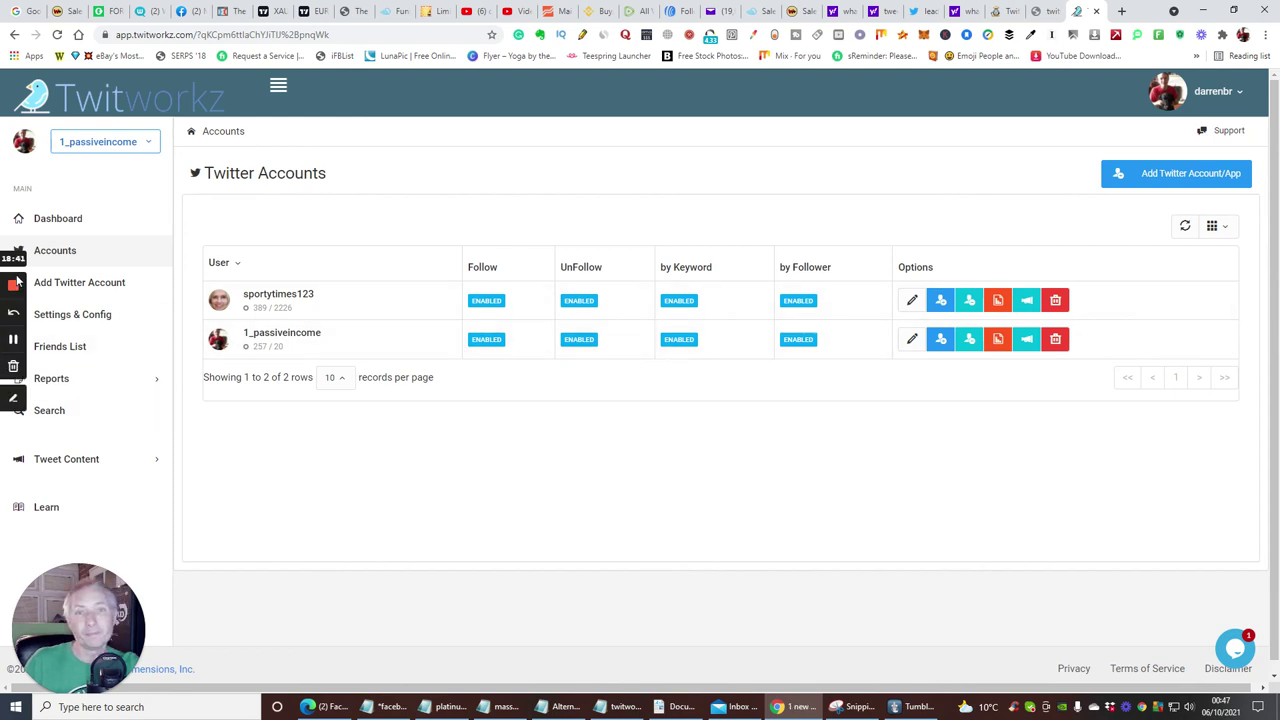